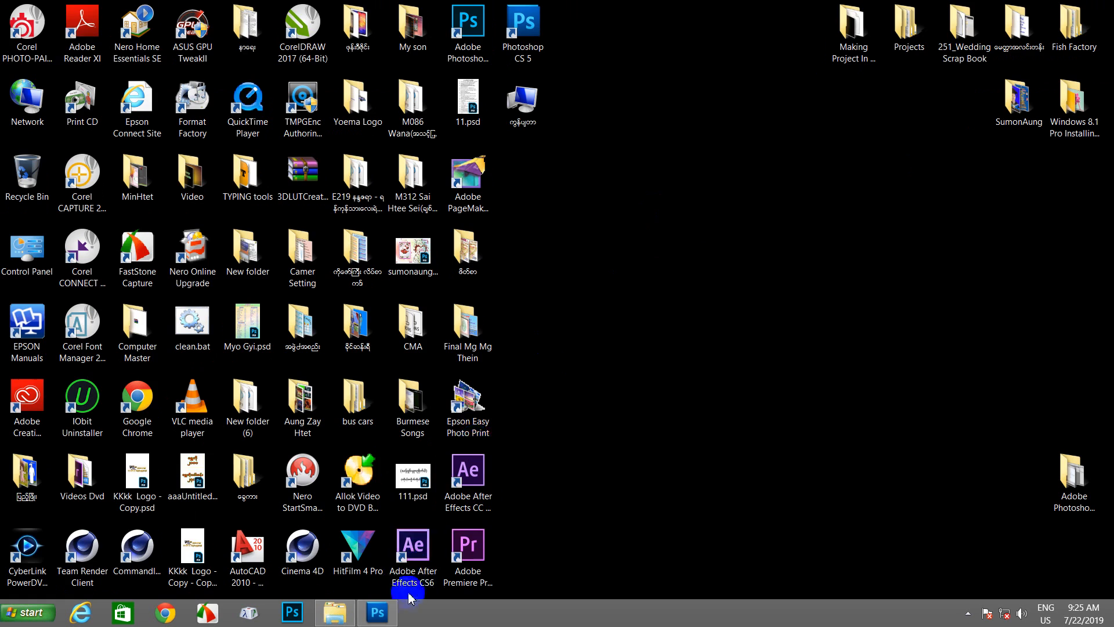
# - Switch to the running Photoshop window
pyautogui.click(378, 613)
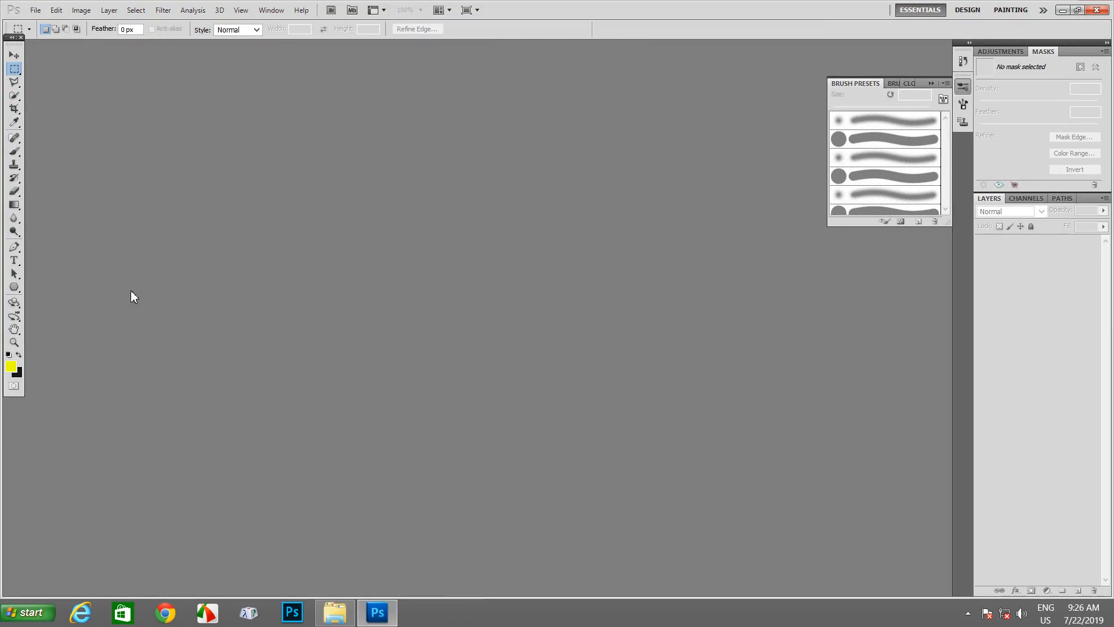
pyautogui.click(36, 10)
pyautogui.click(43, 25)
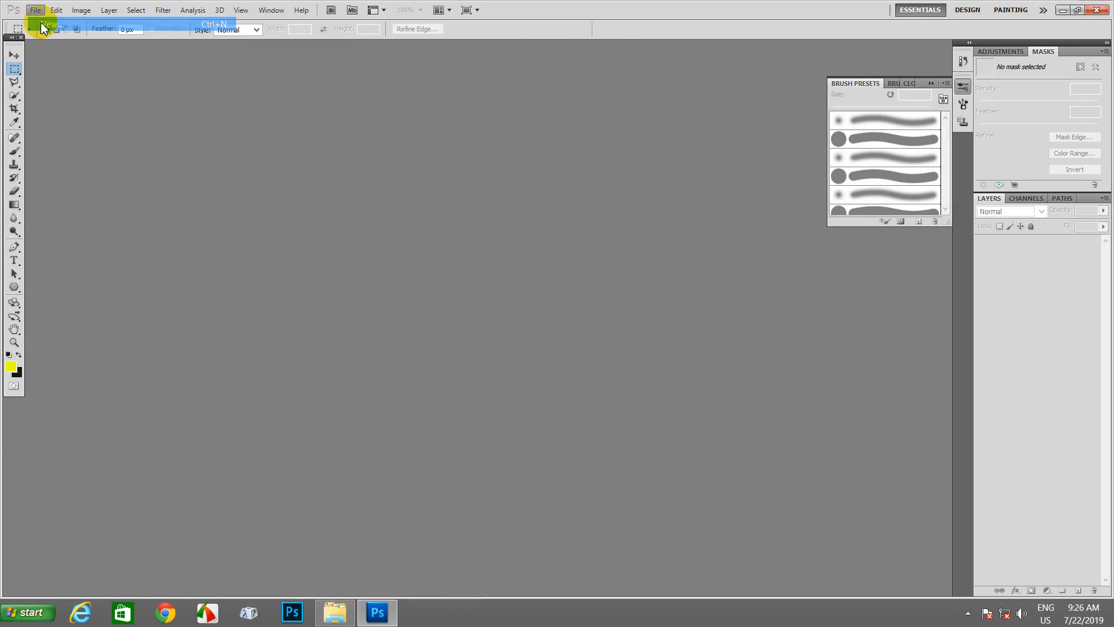
pyautogui.moveTo(581, 133); pyautogui.dragTo(524, 134)
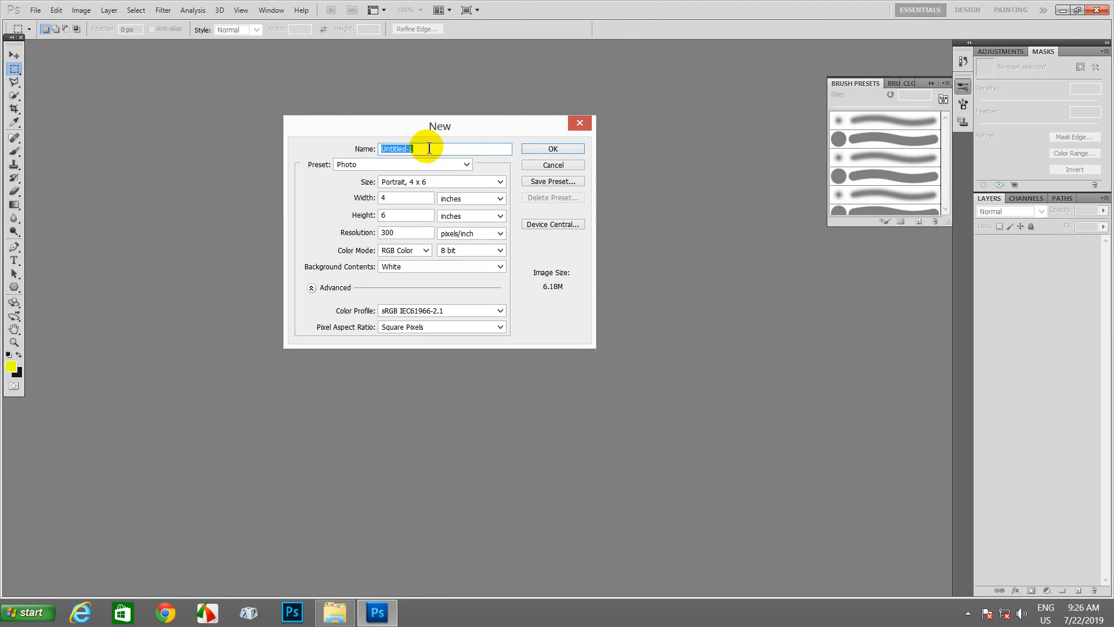
pyautogui.click(580, 123)
pyautogui.click(57, 10)
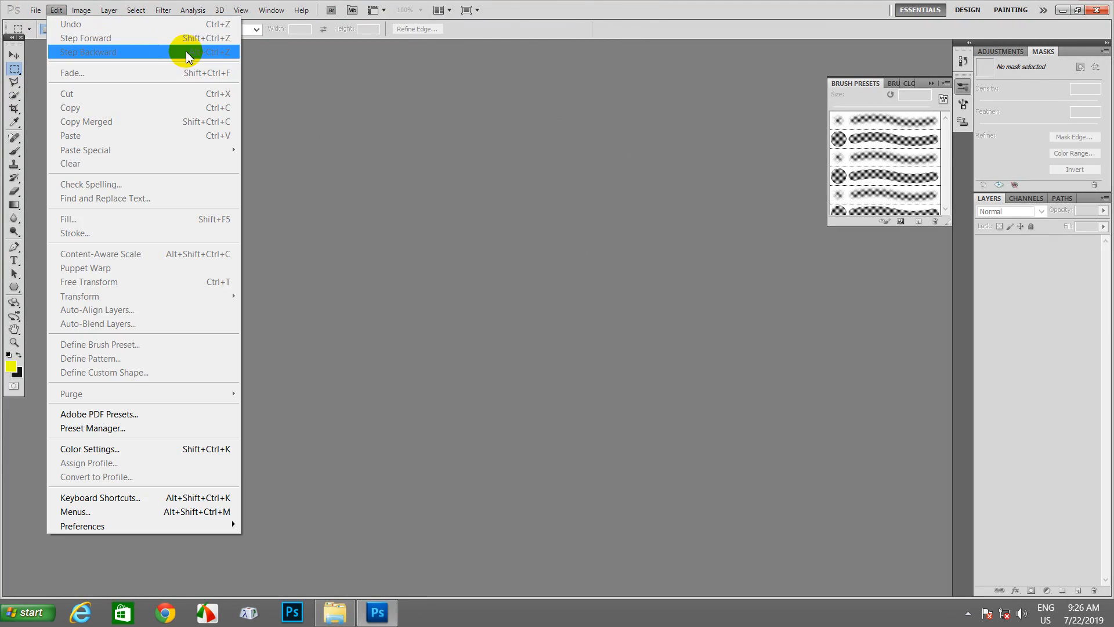
# - Start a new document from the International Paper preset at A4 size, with its dimensions in inches
pyautogui.moveTo(35, 10)
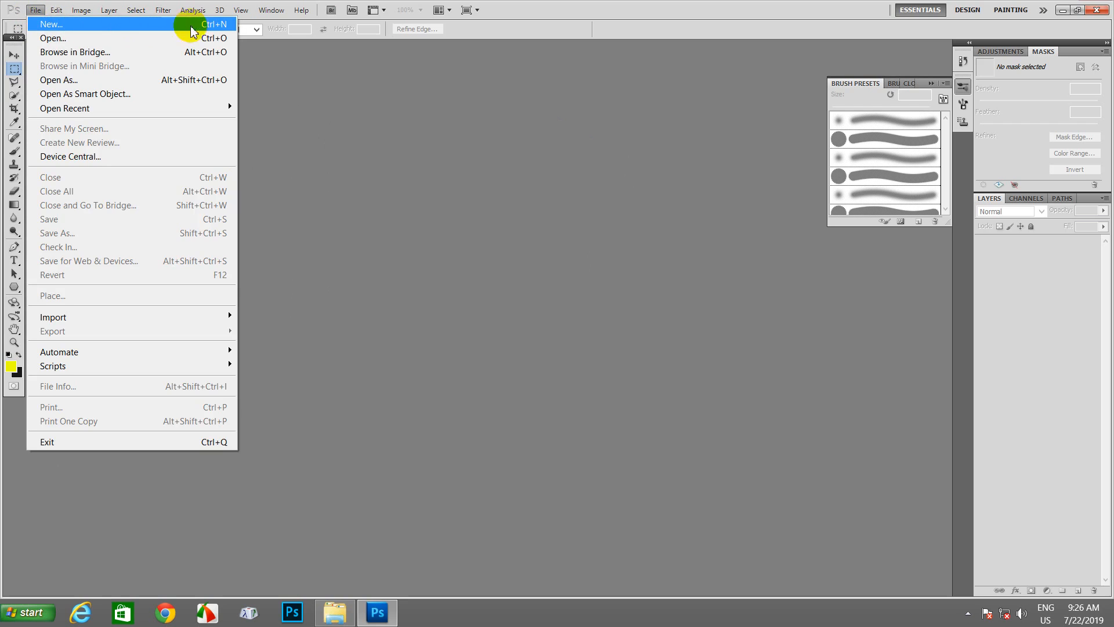
pyautogui.click(212, 26)
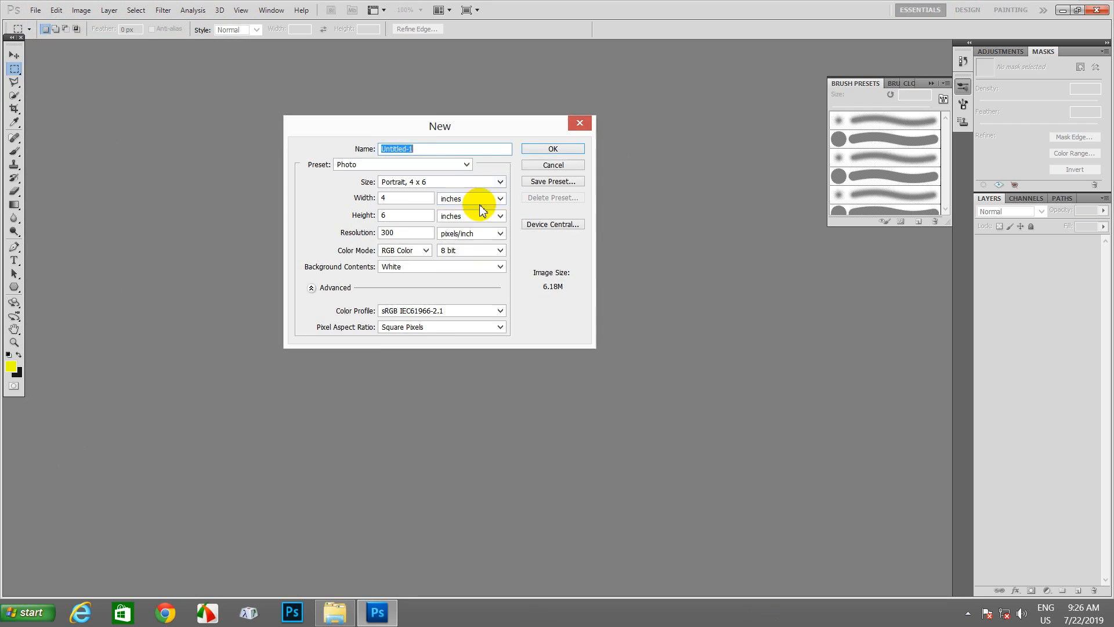
pyautogui.moveTo(435, 119); pyautogui.dragTo(427, 149)
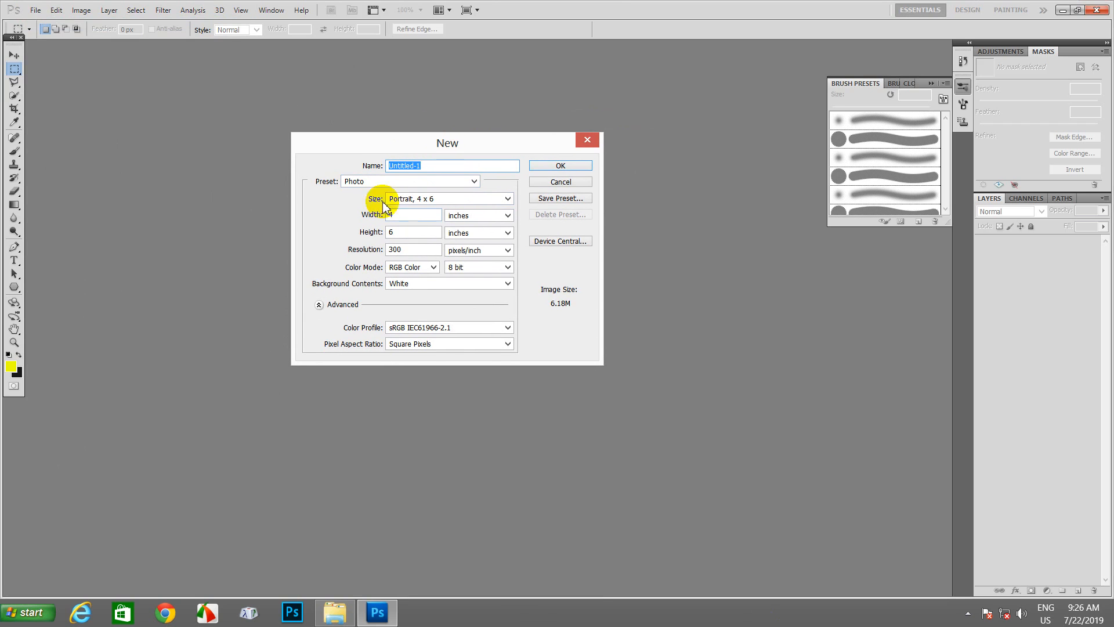
pyautogui.click(352, 183)
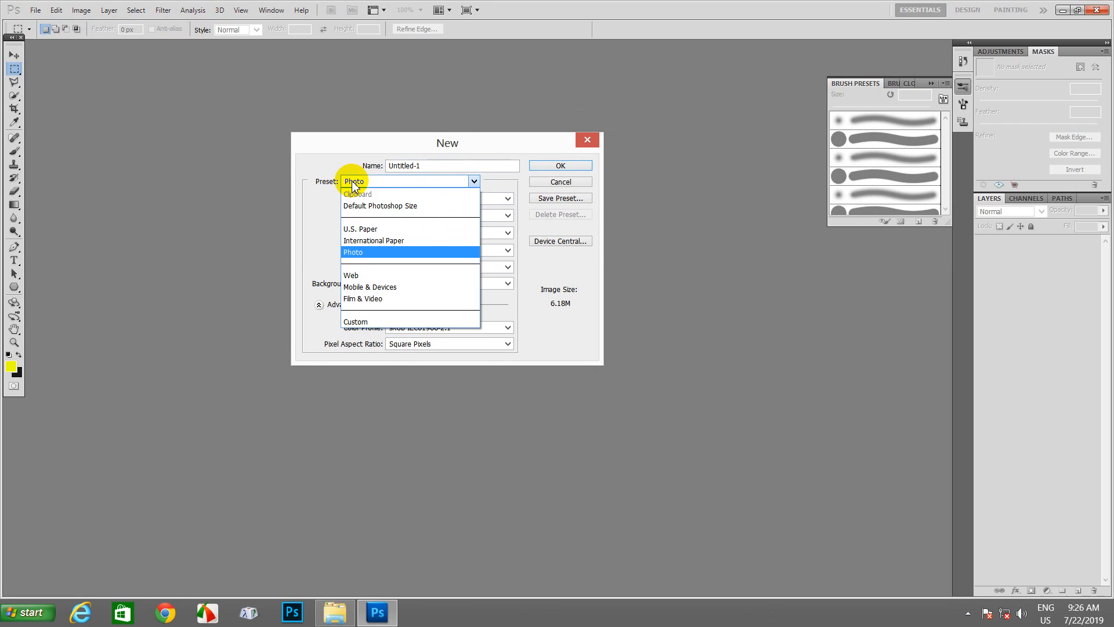
pyautogui.click(387, 241)
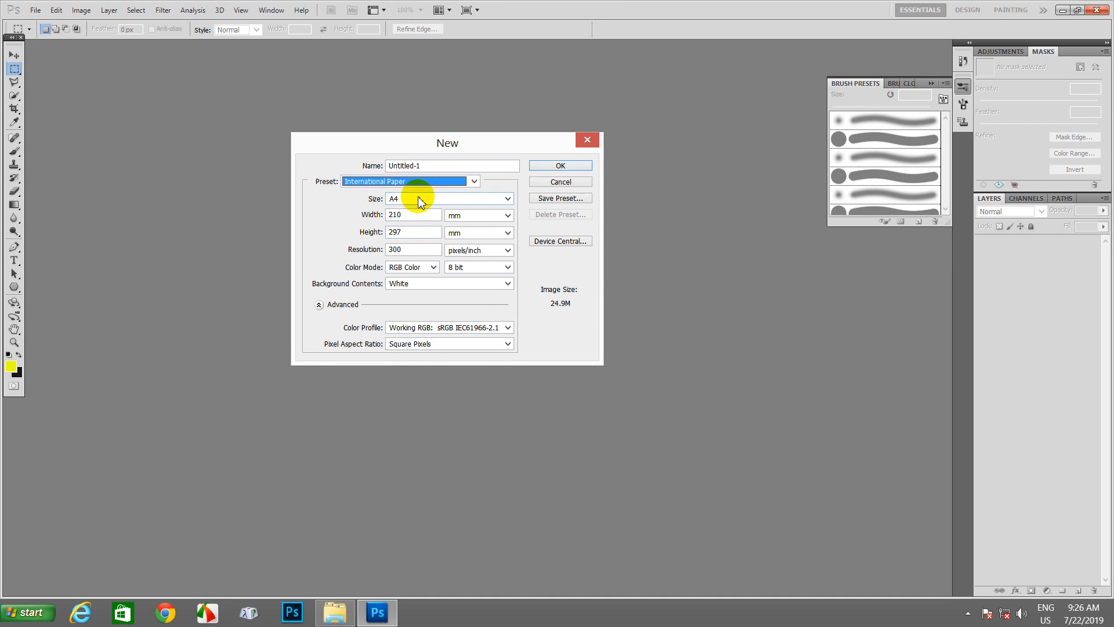
pyautogui.click(461, 215)
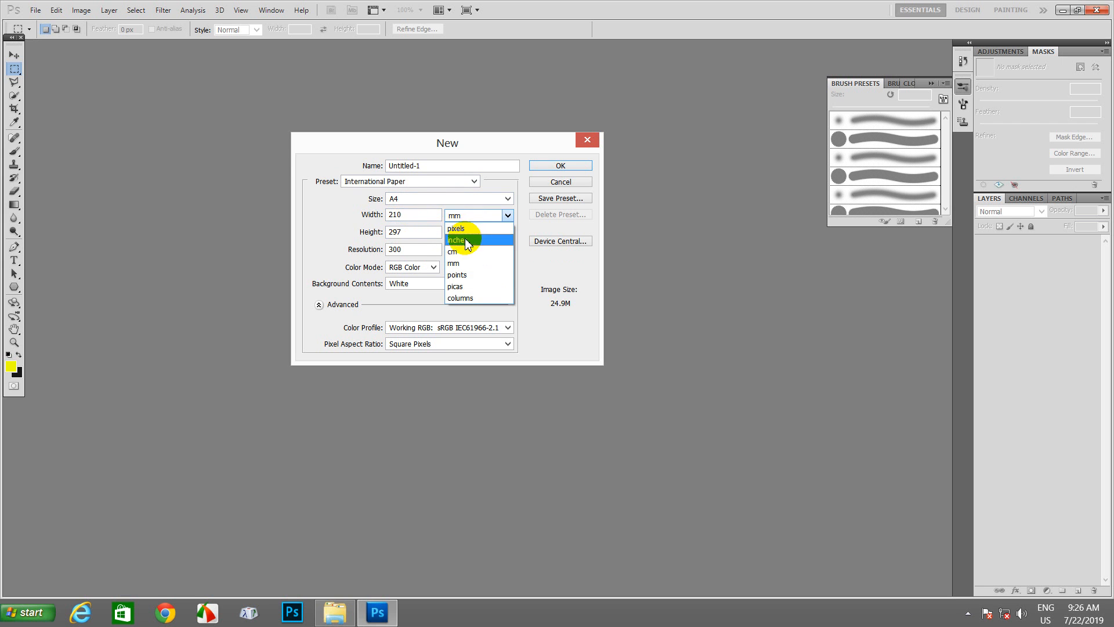
pyautogui.click(466, 240)
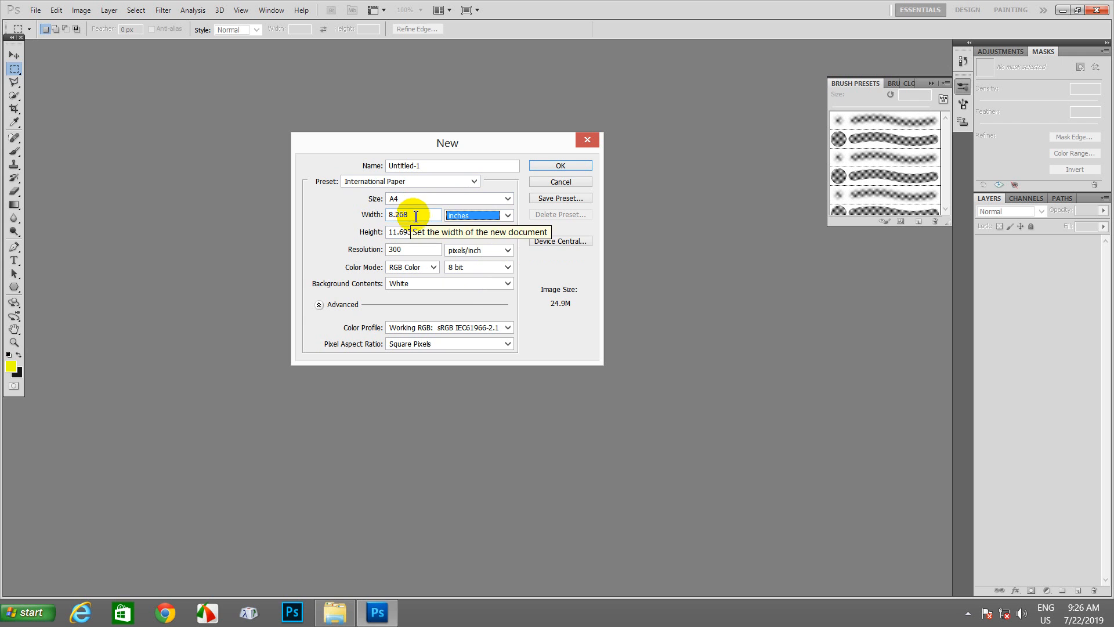
pyautogui.click(475, 219)
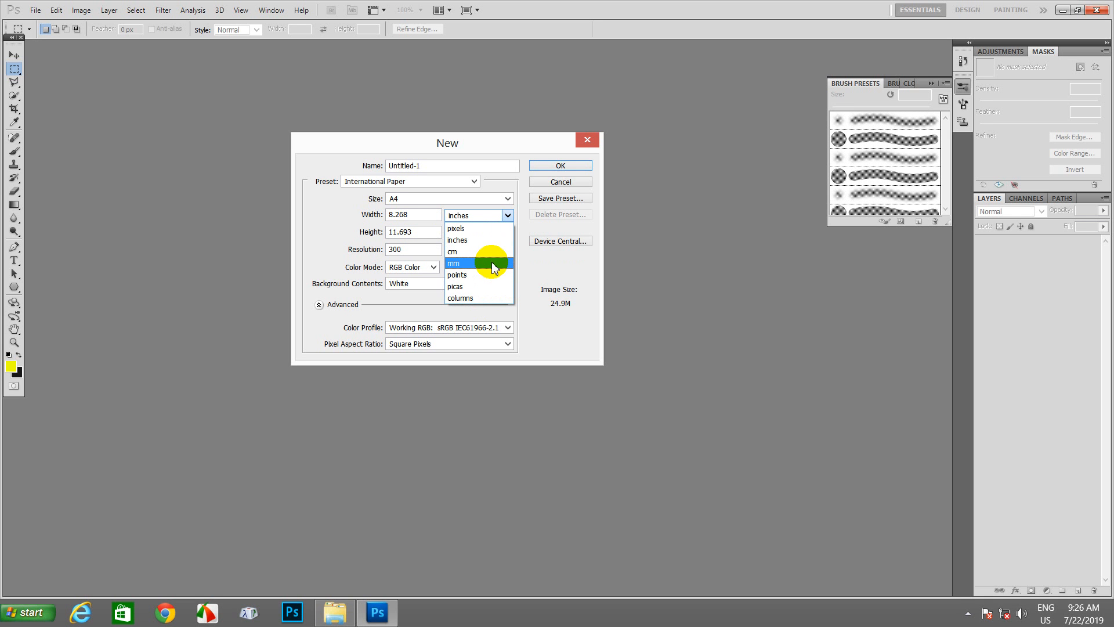
pyautogui.click(464, 242)
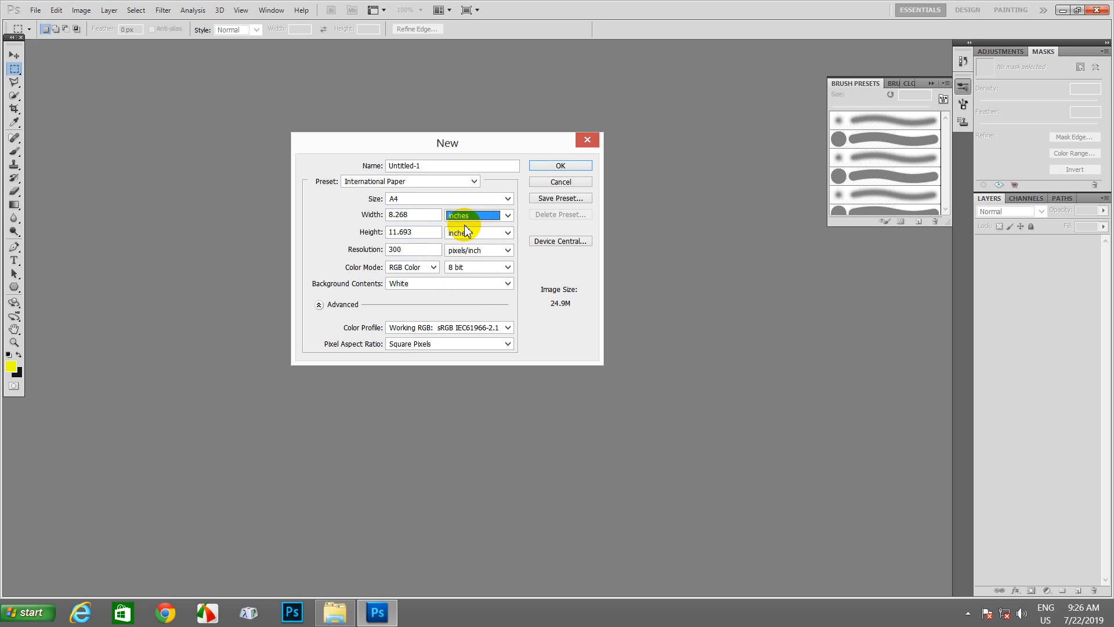
# - Name the new document Design and create it
pyautogui.doubleClick(423, 166)
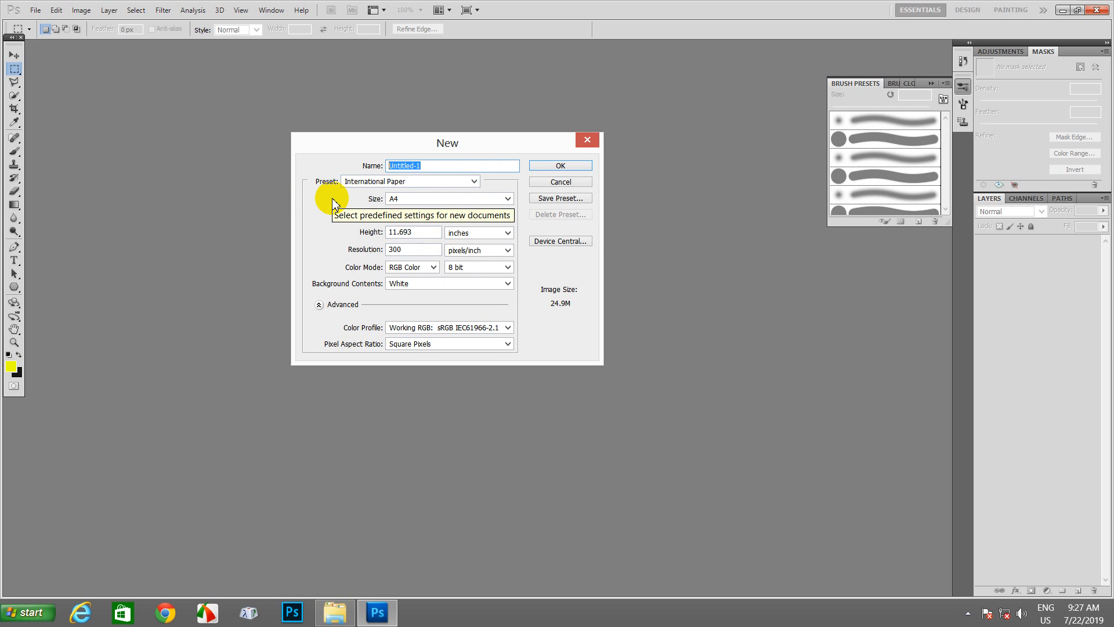
pyautogui.write('Design')
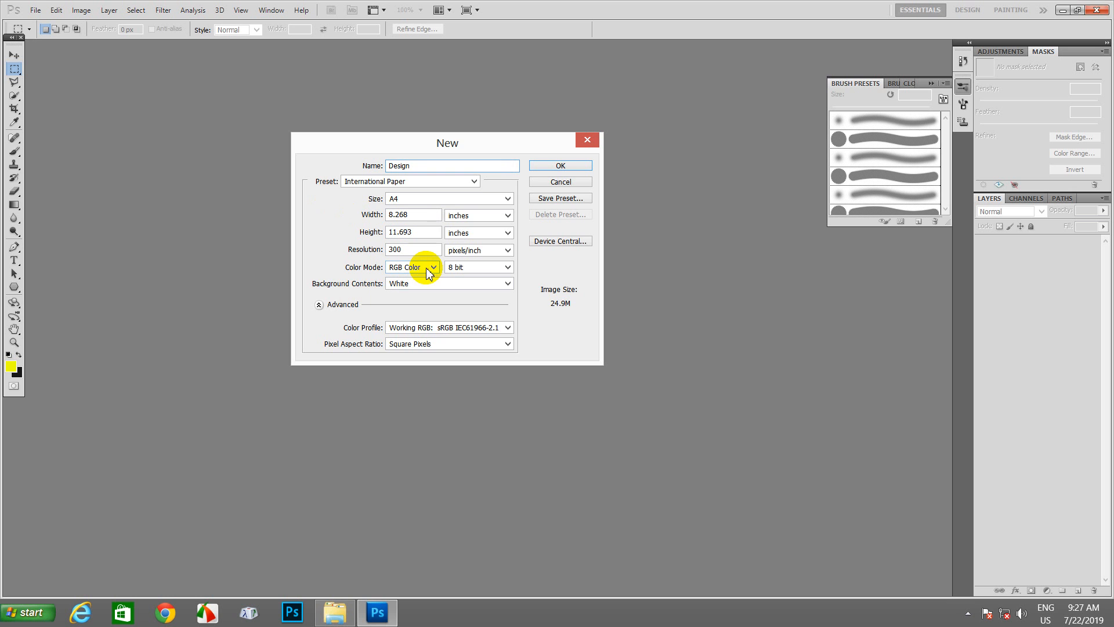
pyautogui.moveTo(444, 145); pyautogui.dragTo(276, 173)
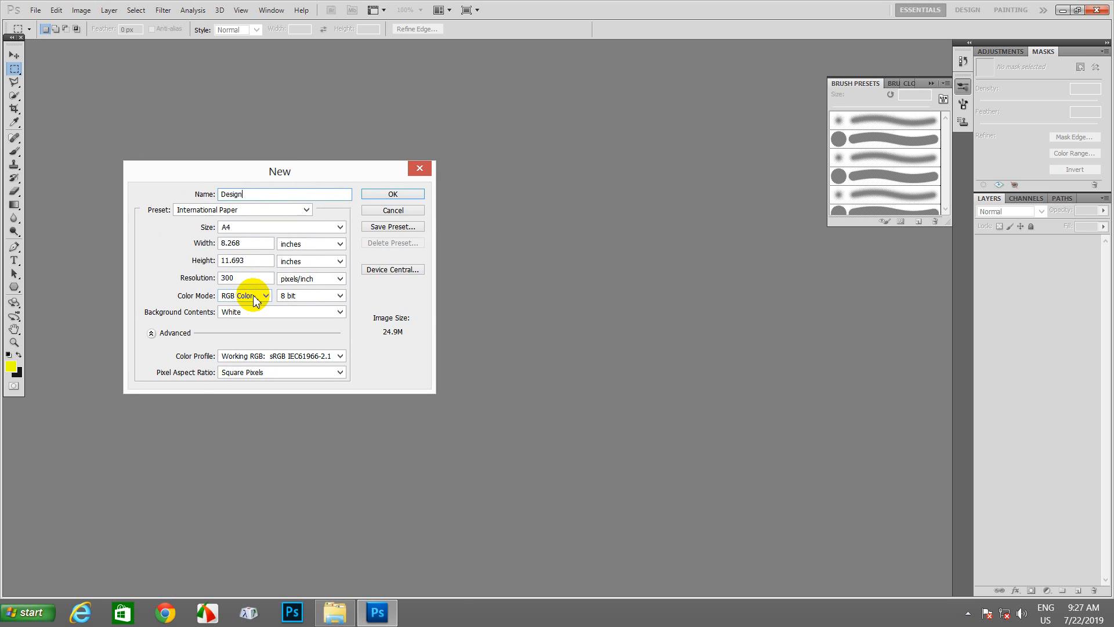
pyautogui.click(378, 196)
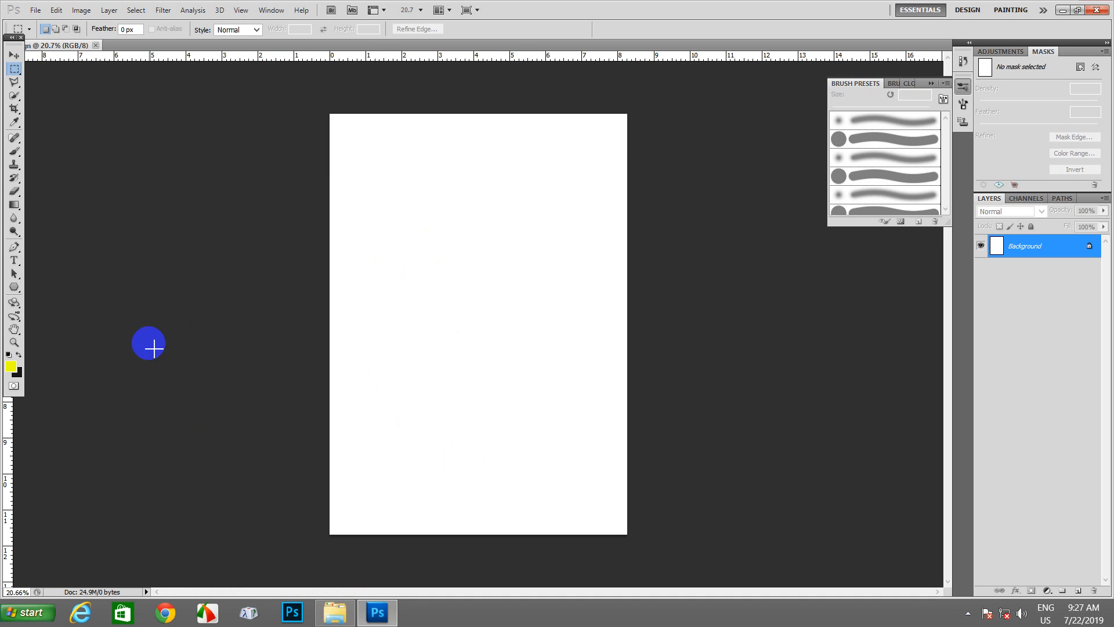
# - Draw a circular path about 3.5 inches wide near the page centre and a rectangular path about 6.1 by 1 inches above it
pyautogui.click(15, 287)
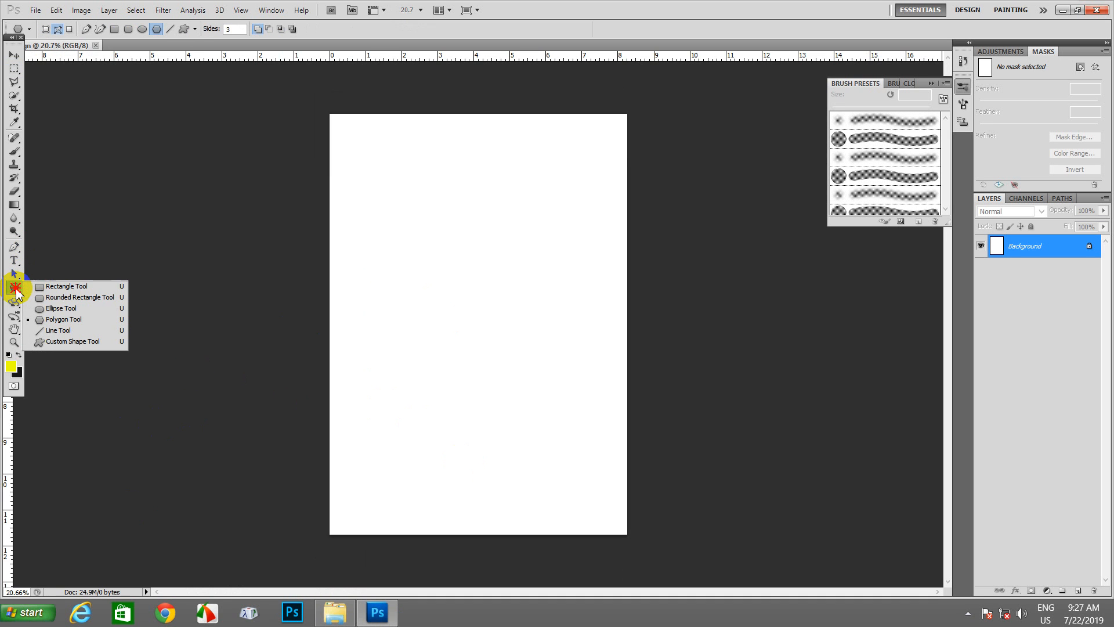
pyautogui.click(73, 310)
pyautogui.moveTo(426, 286); pyautogui.dragTo(580, 404)
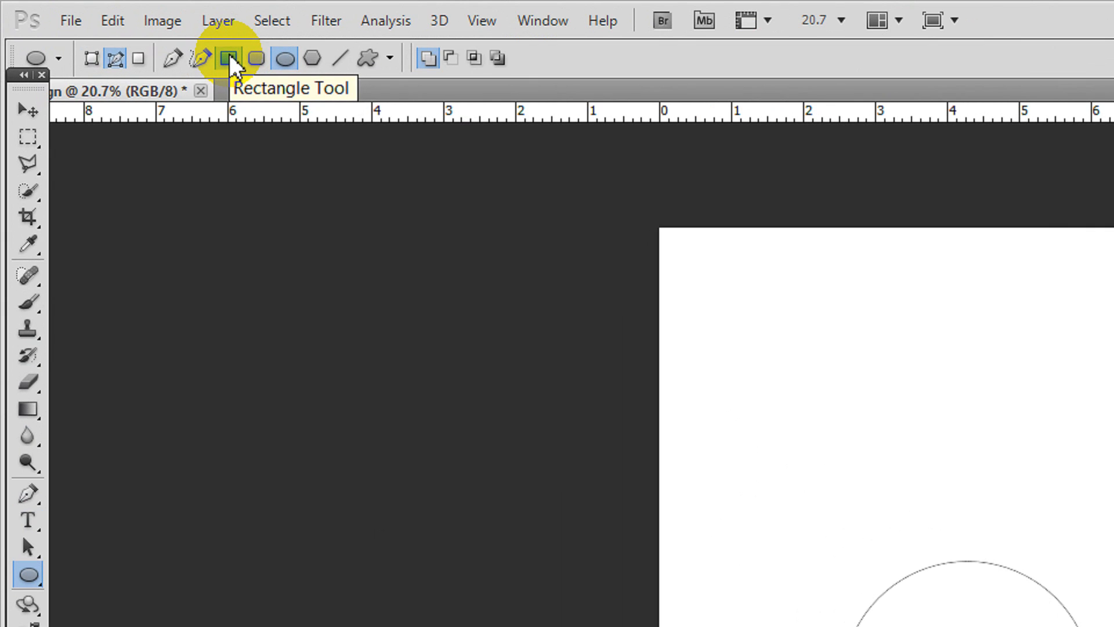
pyautogui.click(229, 57)
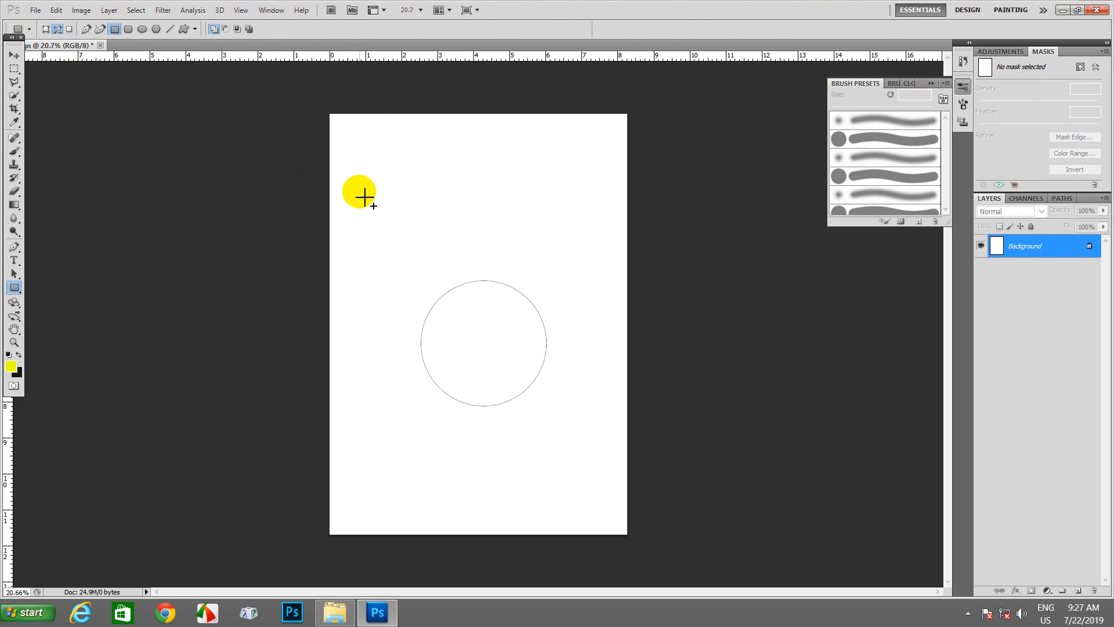
pyautogui.moveTo(365, 232); pyautogui.dragTo(586, 269)
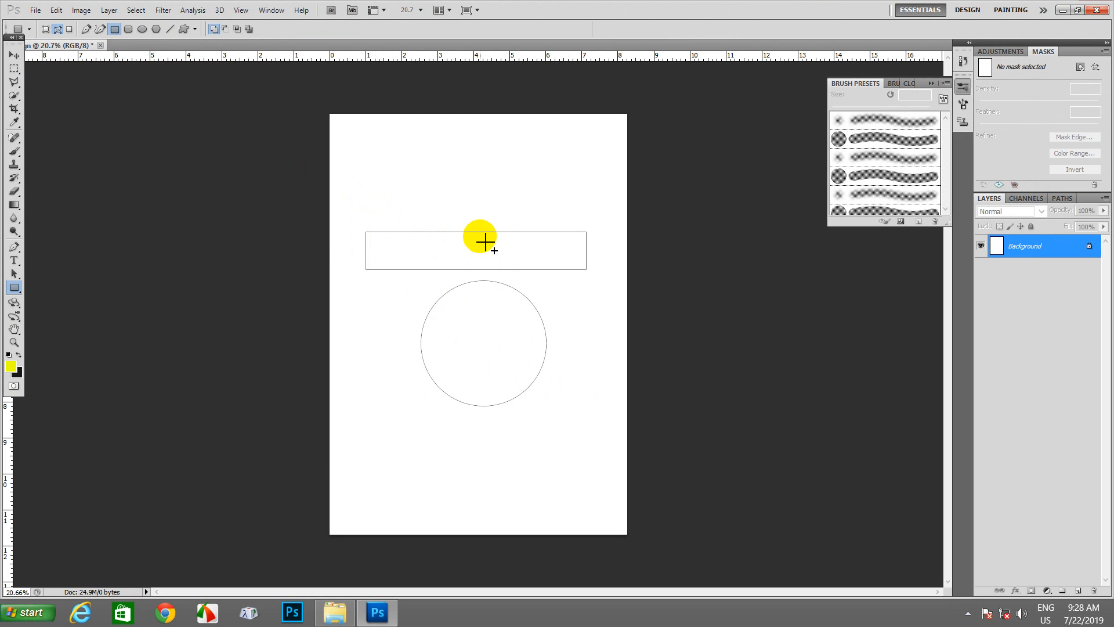
# - Select both the circle and rectangle paths and align their vertical and horizontal centres
pyautogui.click(12, 274)
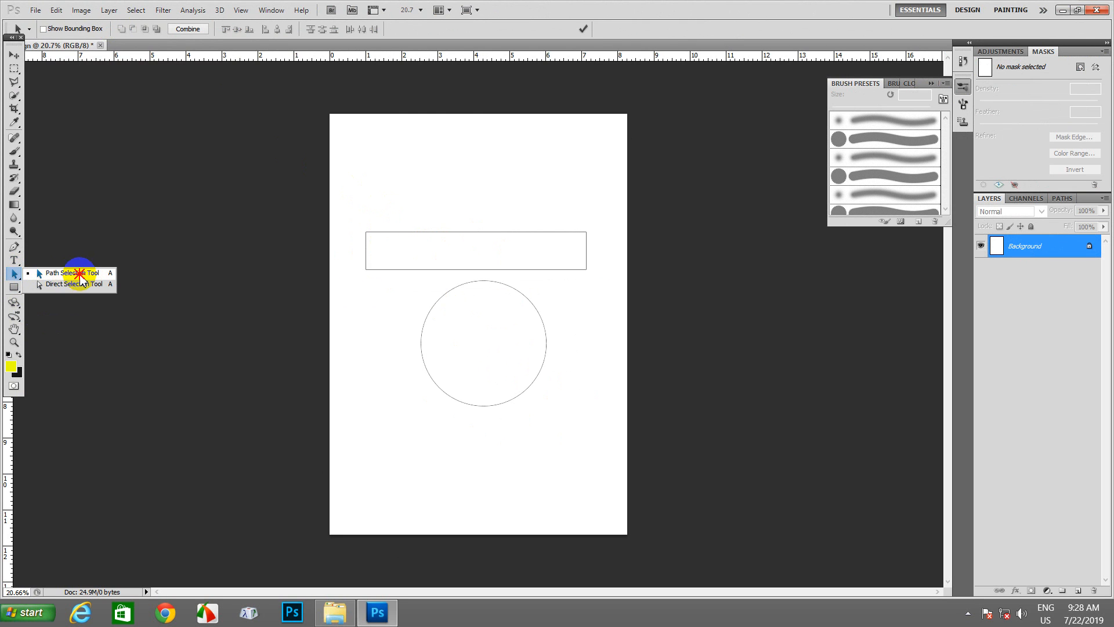
pyautogui.click(66, 273)
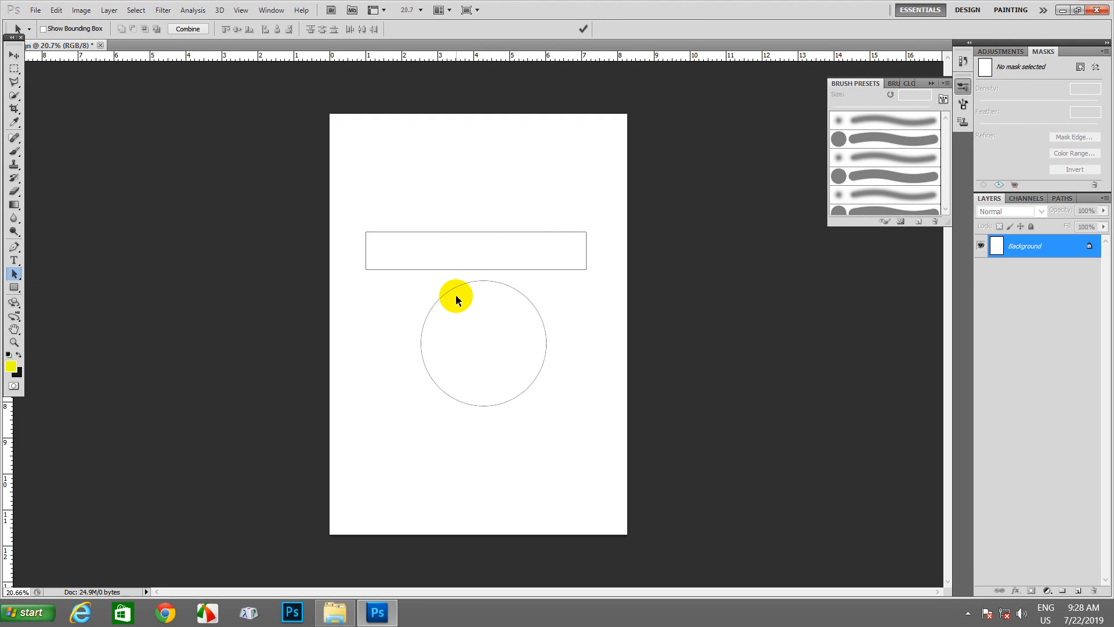
pyautogui.keyDown('shift'); pyautogui.click(472, 233); pyautogui.keyUp('shift')
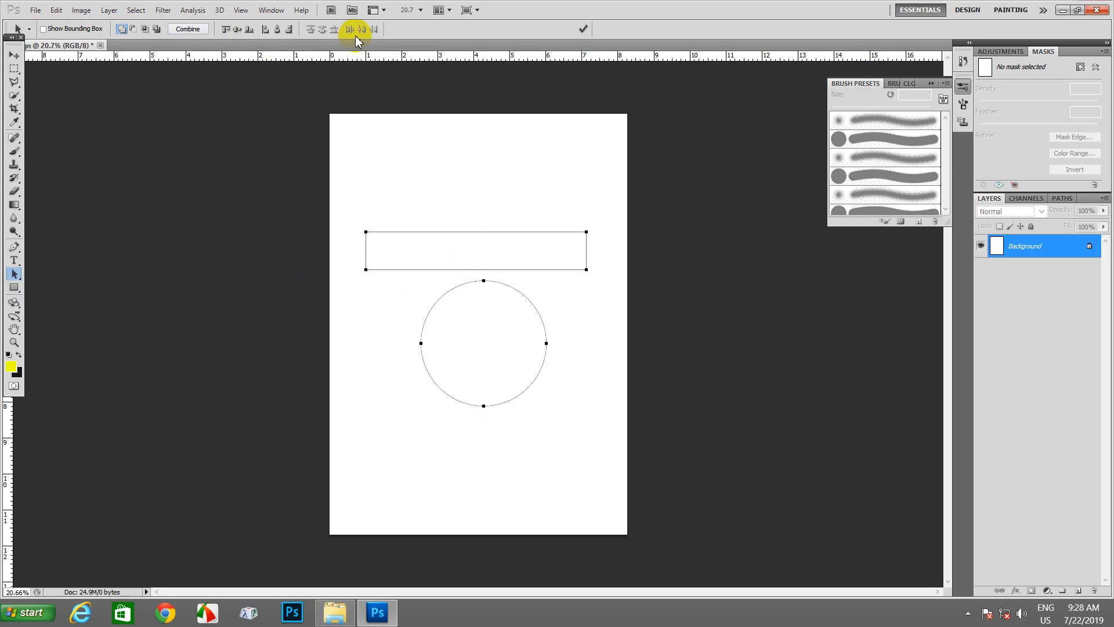
pyautogui.click(237, 31)
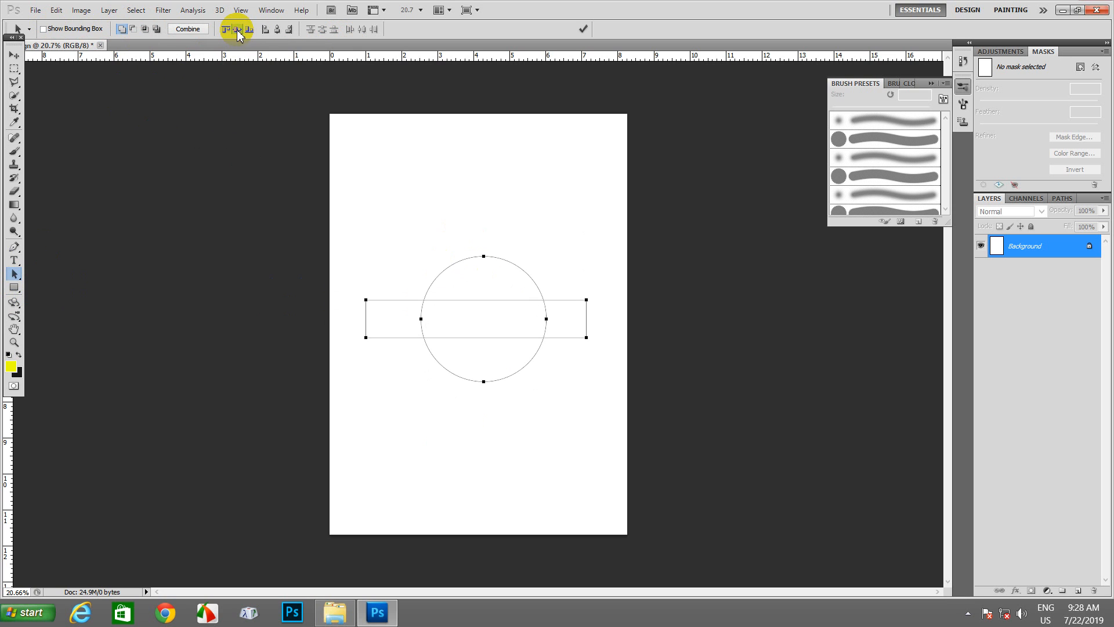
pyautogui.click(279, 30)
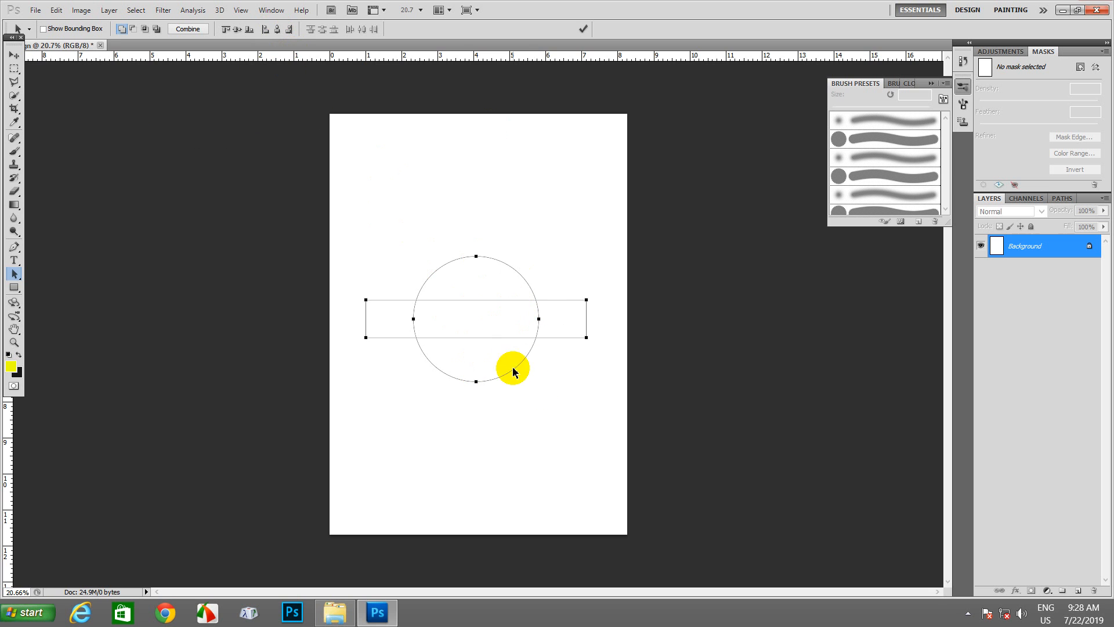
# - Set the rectangle path to subtract and the circle path to add, and combine both so the rectangle cuts through the circle
pyautogui.scroll(2, 522, 310)
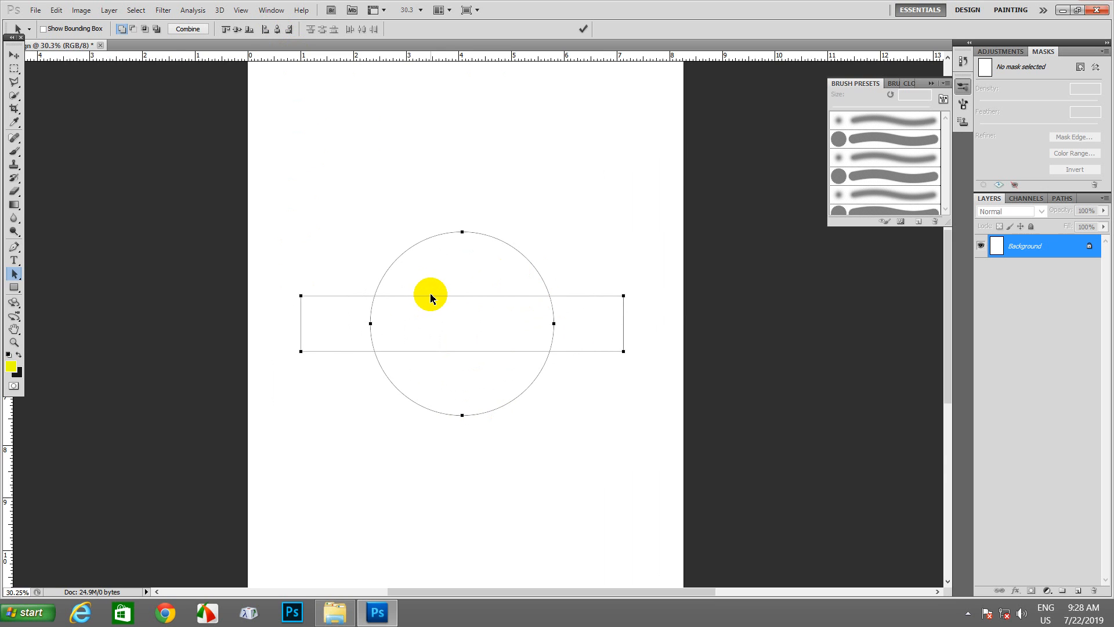
pyautogui.click(587, 245)
pyautogui.click(576, 298)
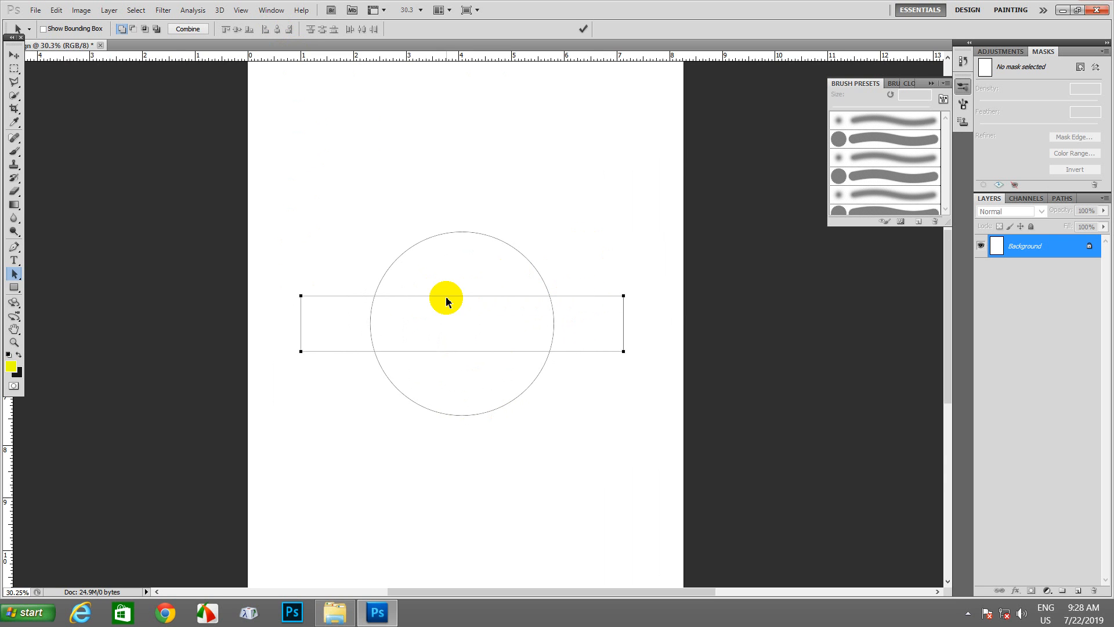
pyautogui.click(134, 29)
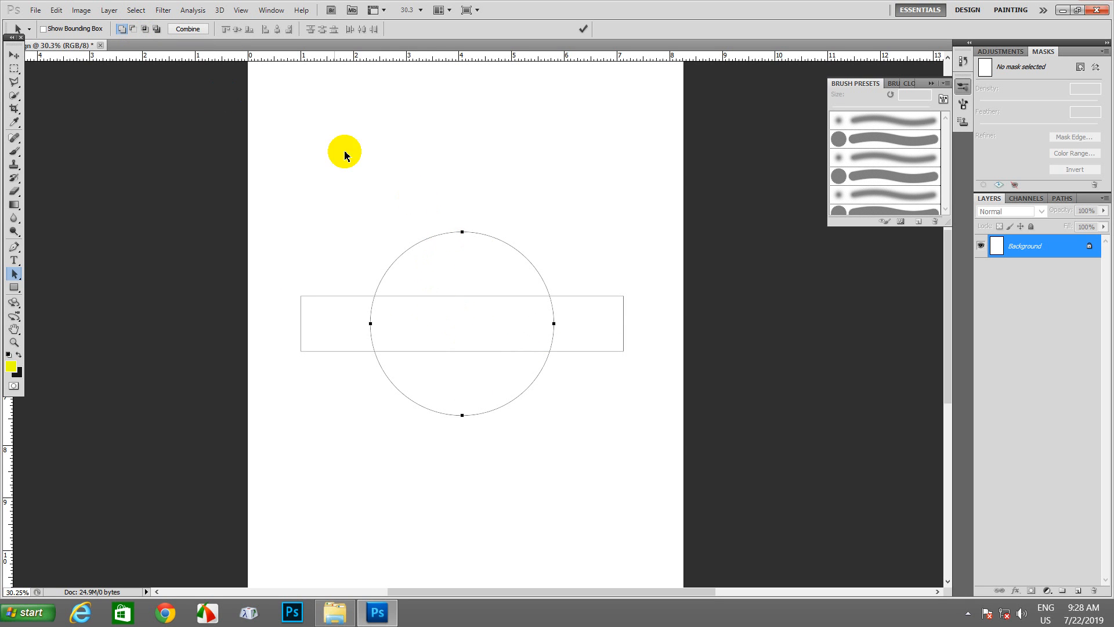
pyautogui.click(123, 29)
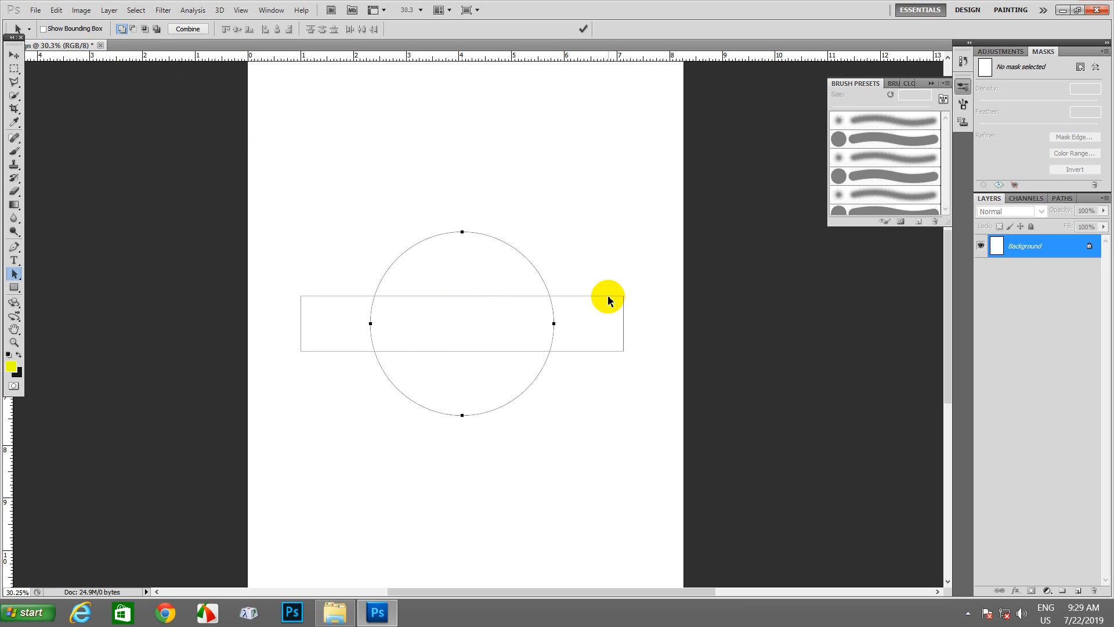
pyautogui.click(484, 238)
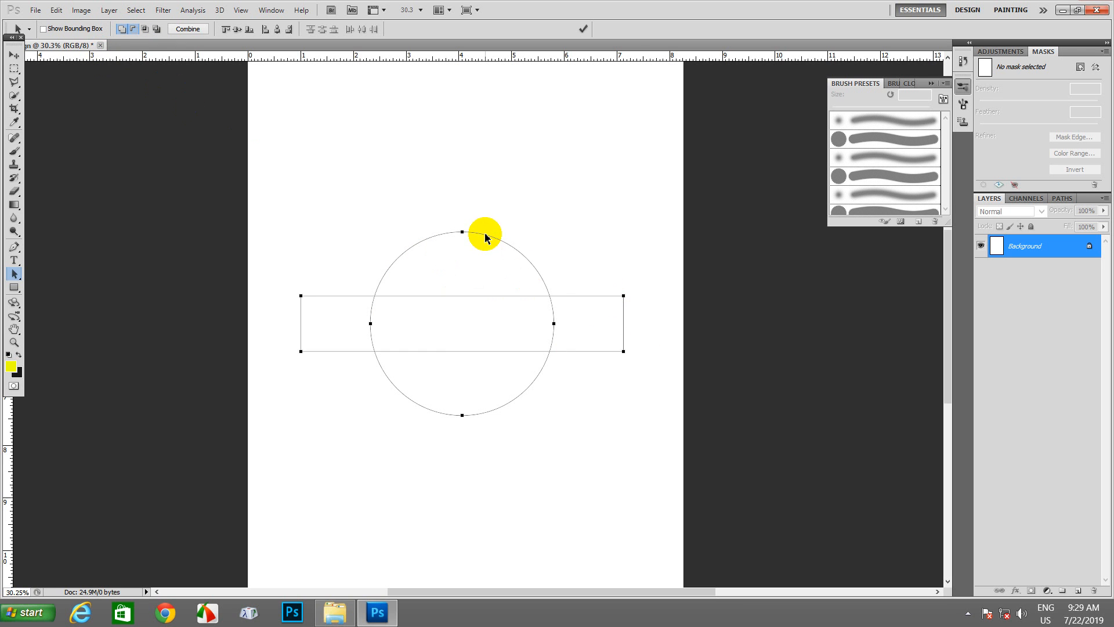
pyautogui.click(187, 29)
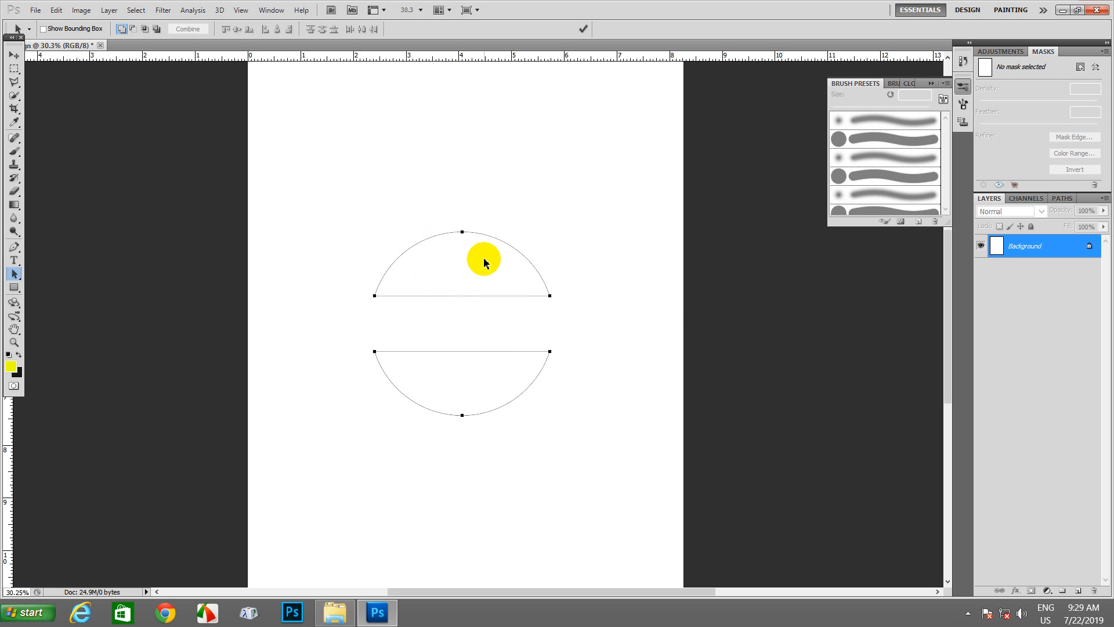
# - Convert the combined path into a selection and undo the conversion
pyautogui.hotkey('ctrl', 'Return')
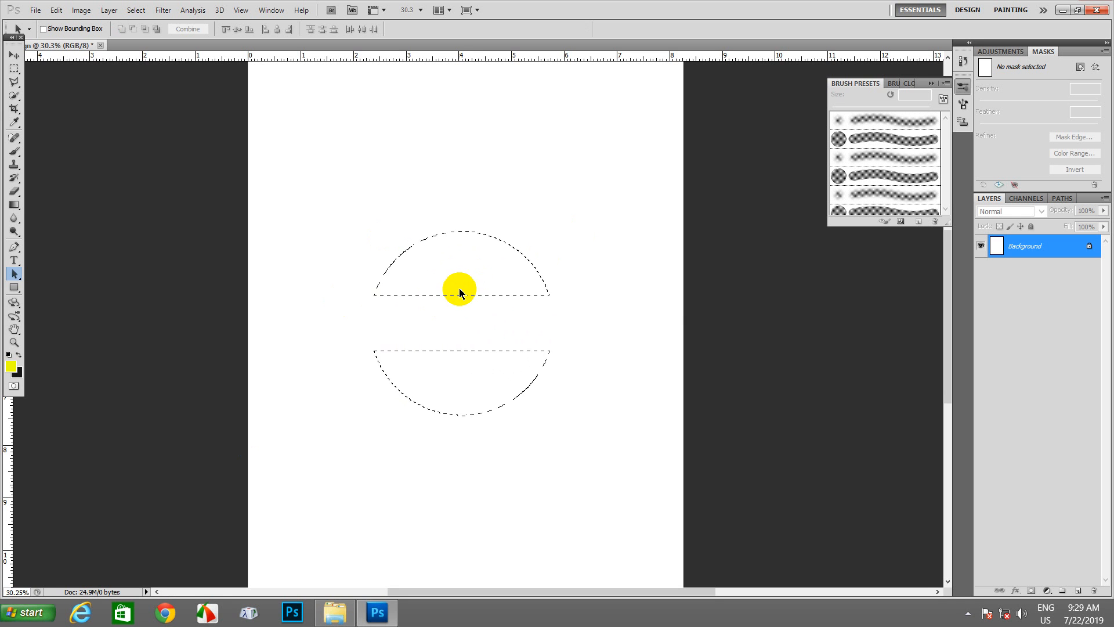
pyautogui.hotkey('ctrl', 'z')
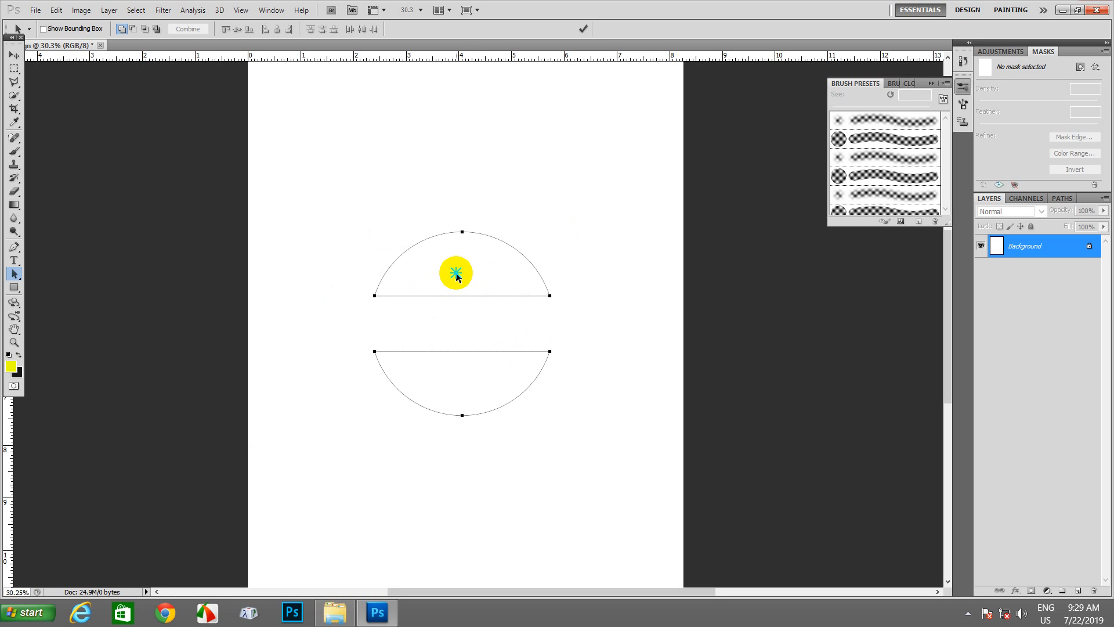
# - Convert the combined path into a selection and create a new layer above the background
pyautogui.rightClick(456, 274)
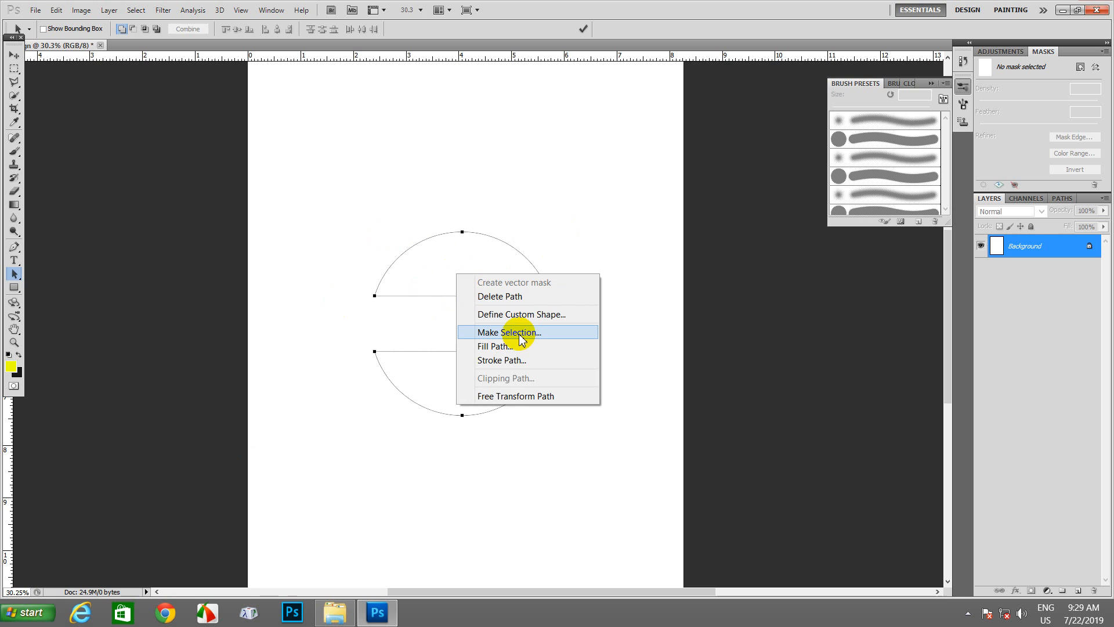
pyautogui.click(478, 250)
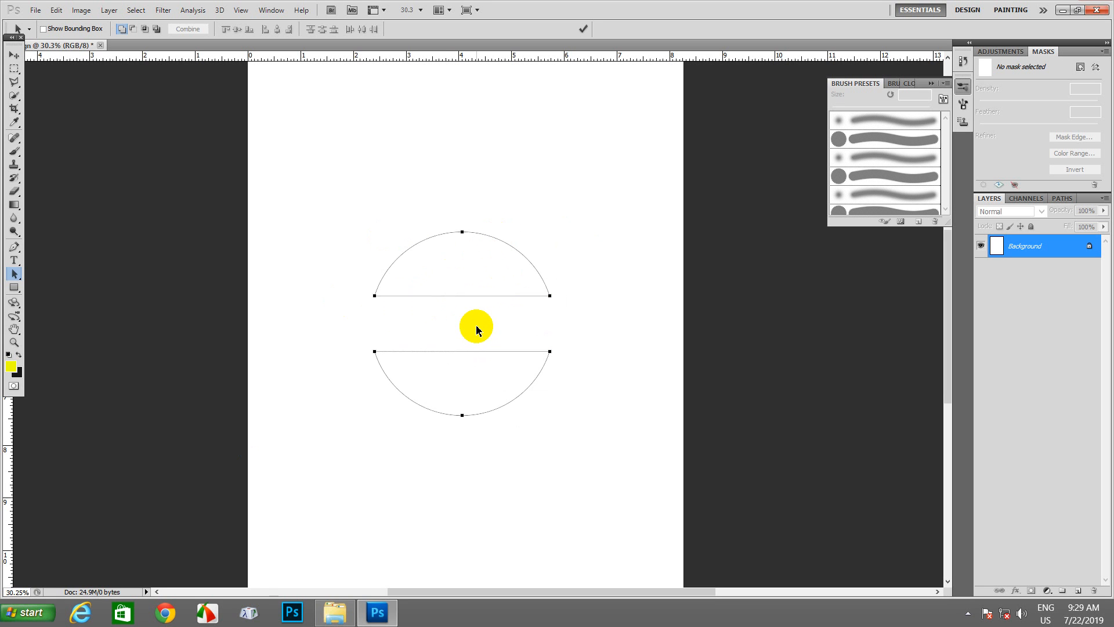
pyautogui.hotkey('ctrl', 'Return')
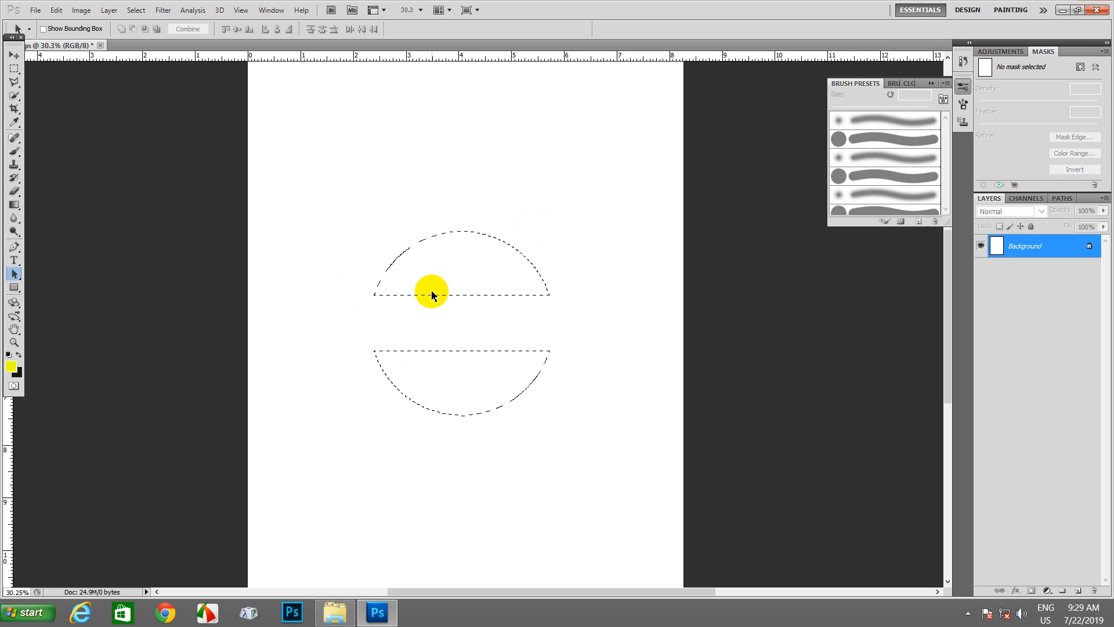
pyautogui.click(1079, 594)
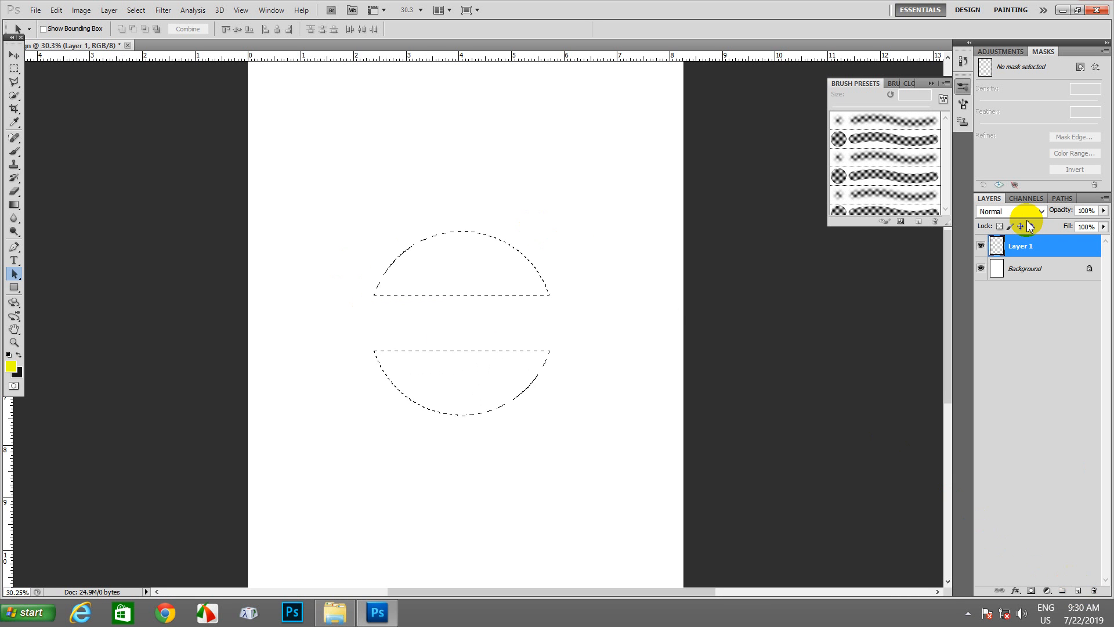
# - Fill the selected circle halves on the new layer with the yellow foreground colour eaff00
pyautogui.click(14, 372)
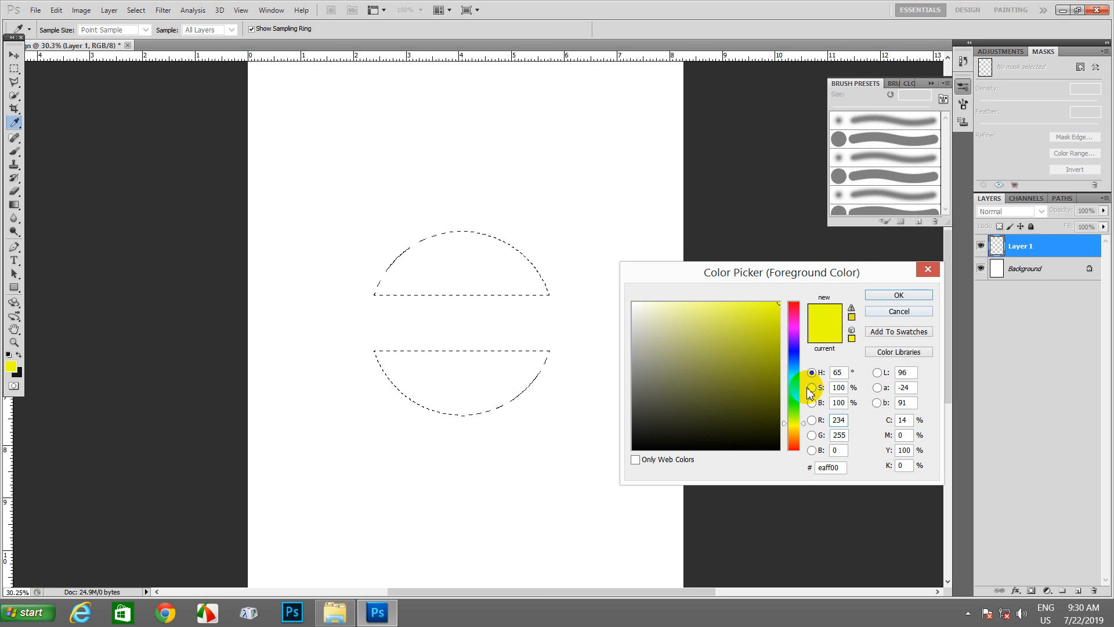
pyautogui.click(899, 295)
pyautogui.press('a')
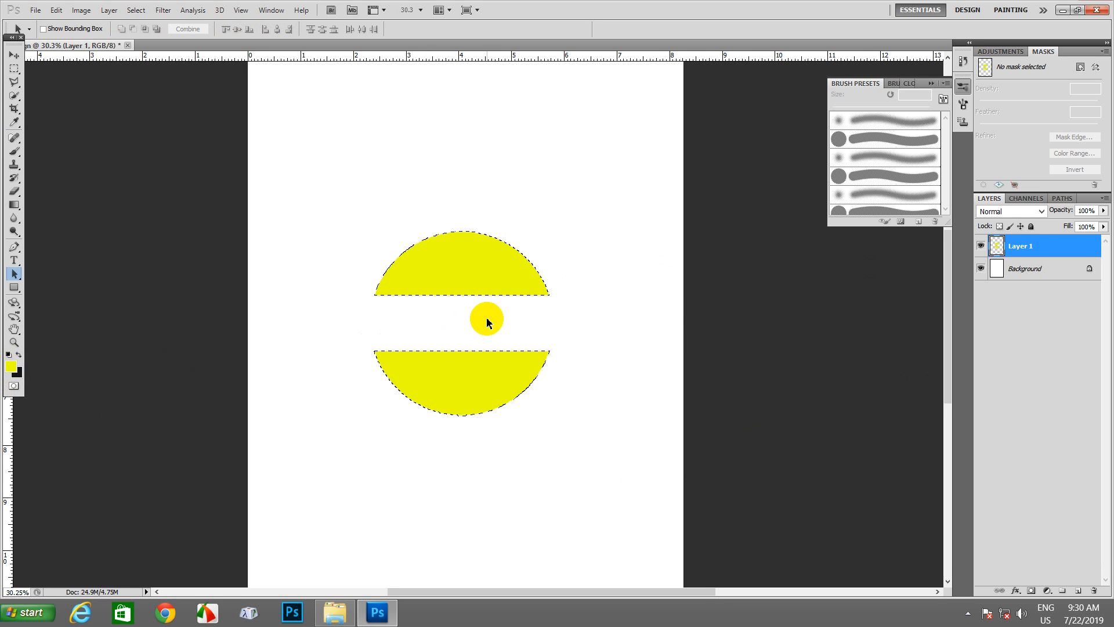
# - Deselect the two yellow circle halves
pyautogui.hotkey('ctrl', '+')
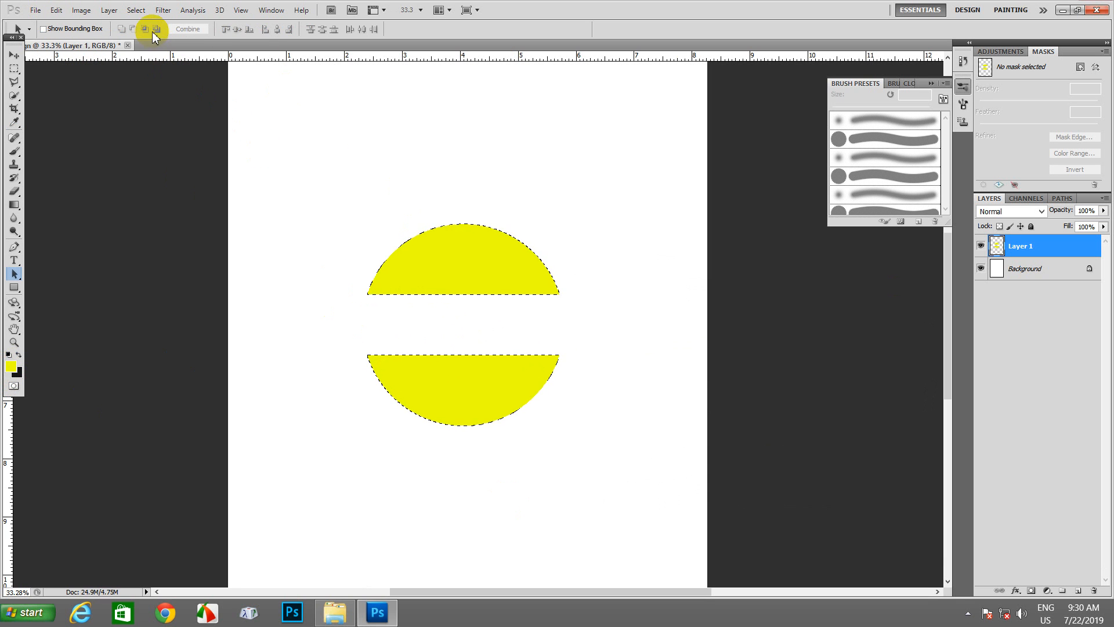
pyautogui.click(137, 10)
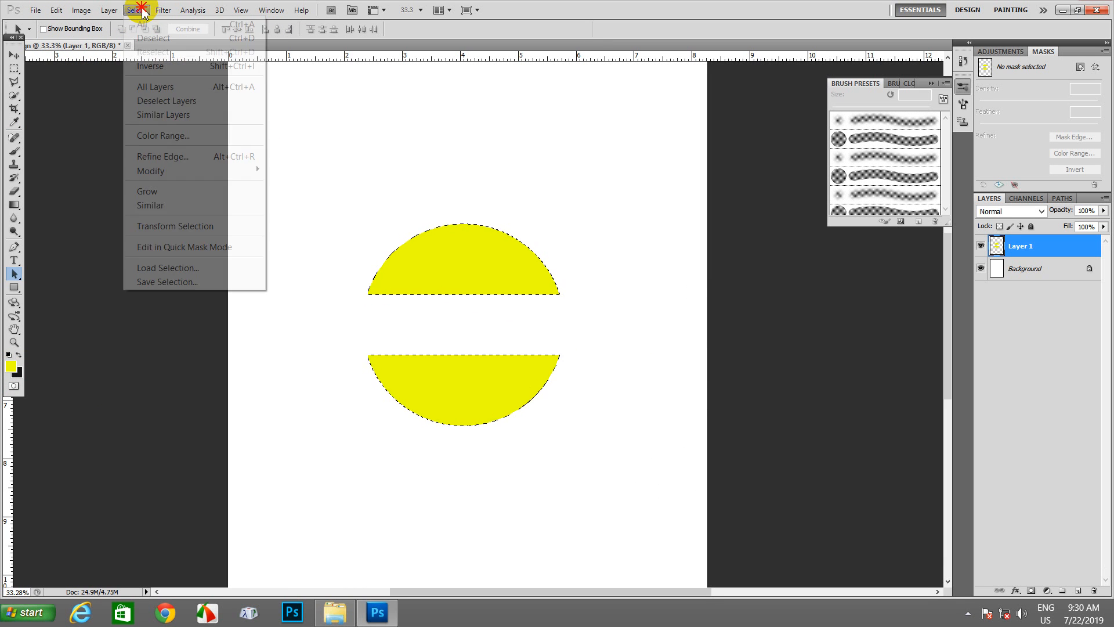
pyautogui.click(152, 39)
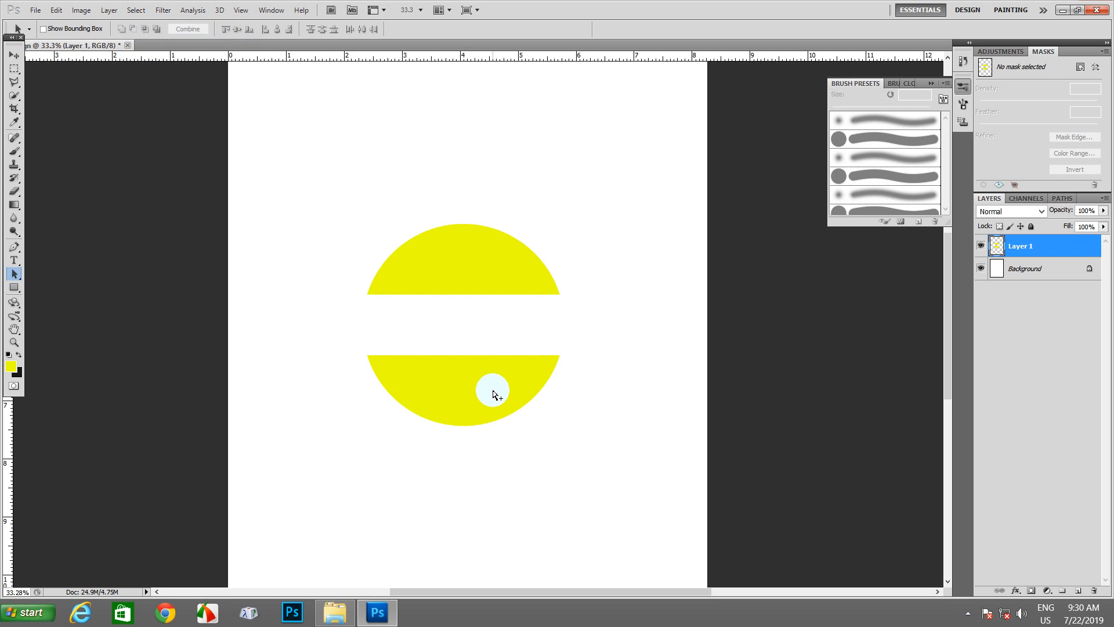
pyautogui.click(138, 10)
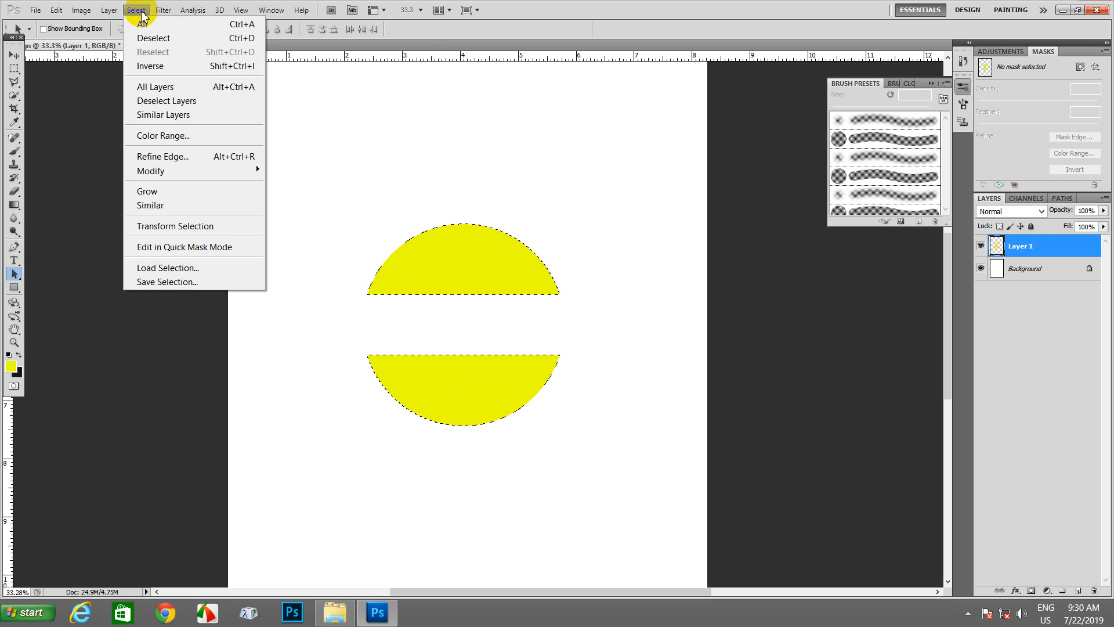
pyautogui.click(237, 38)
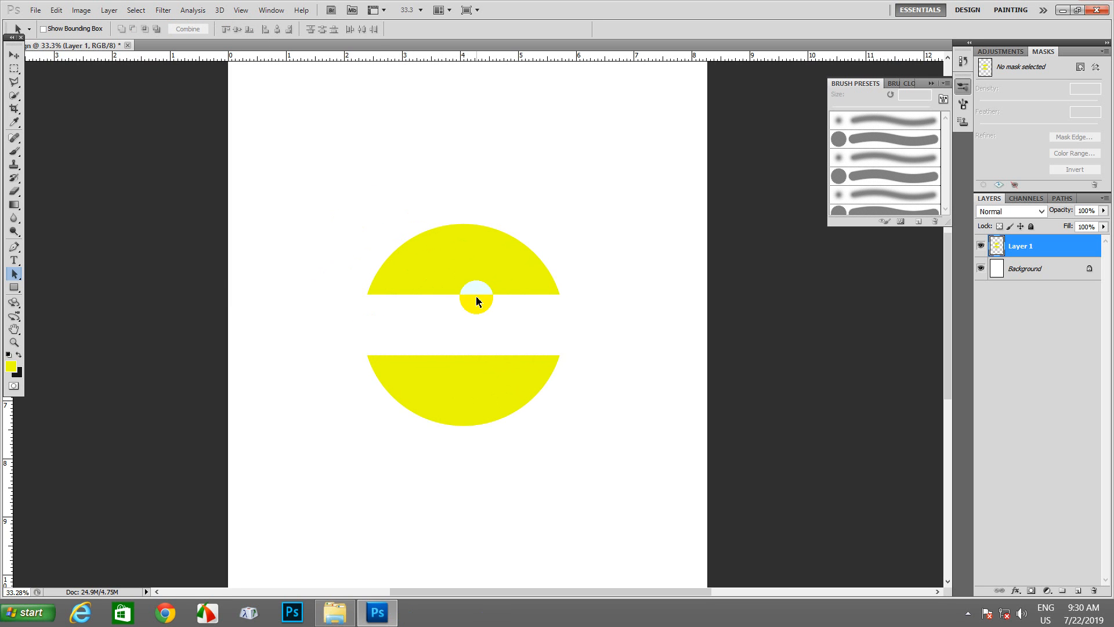
pyautogui.scroll(2, 483, 363)
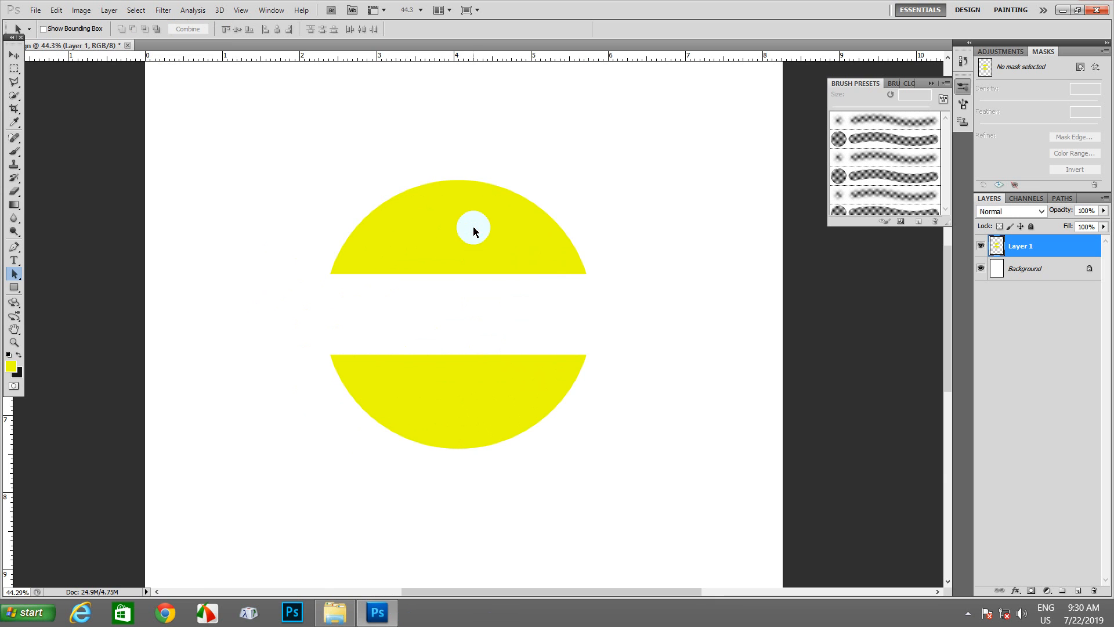
pyautogui.scroll(-2, 458, 249)
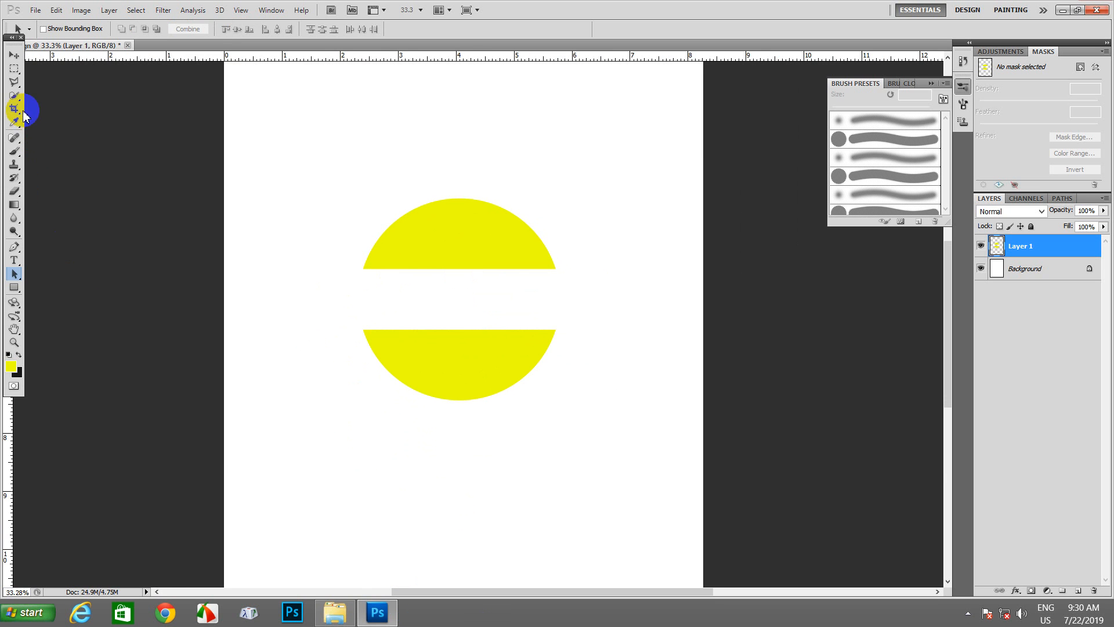
# - Select only the upper yellow half using the Magic Wand Tool with Contiguous enabled
pyautogui.click(14, 95)
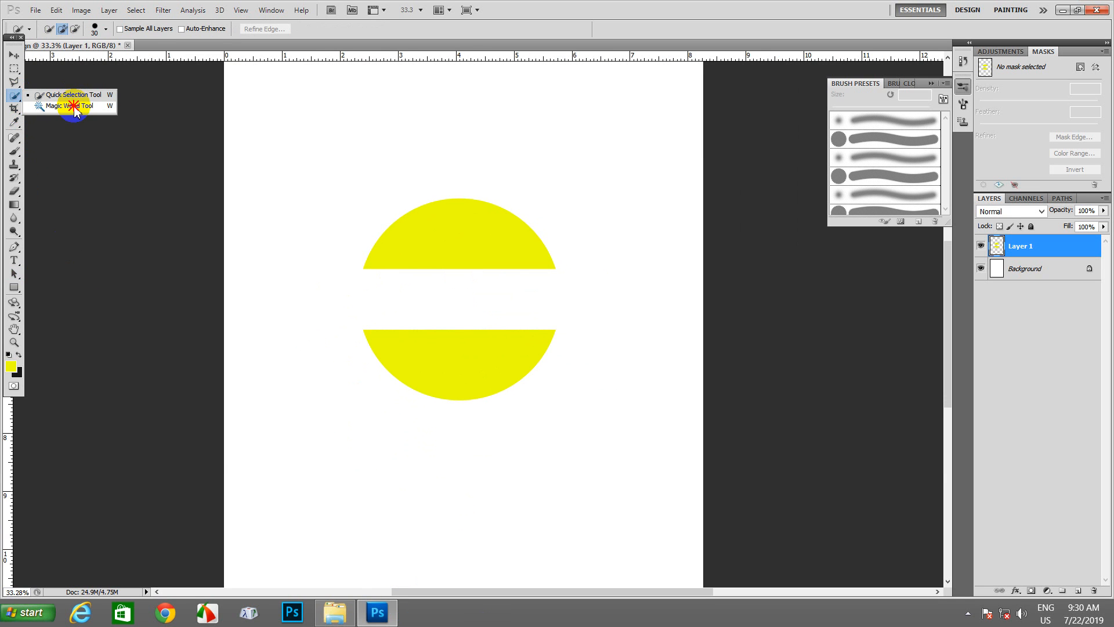
pyautogui.click(74, 110)
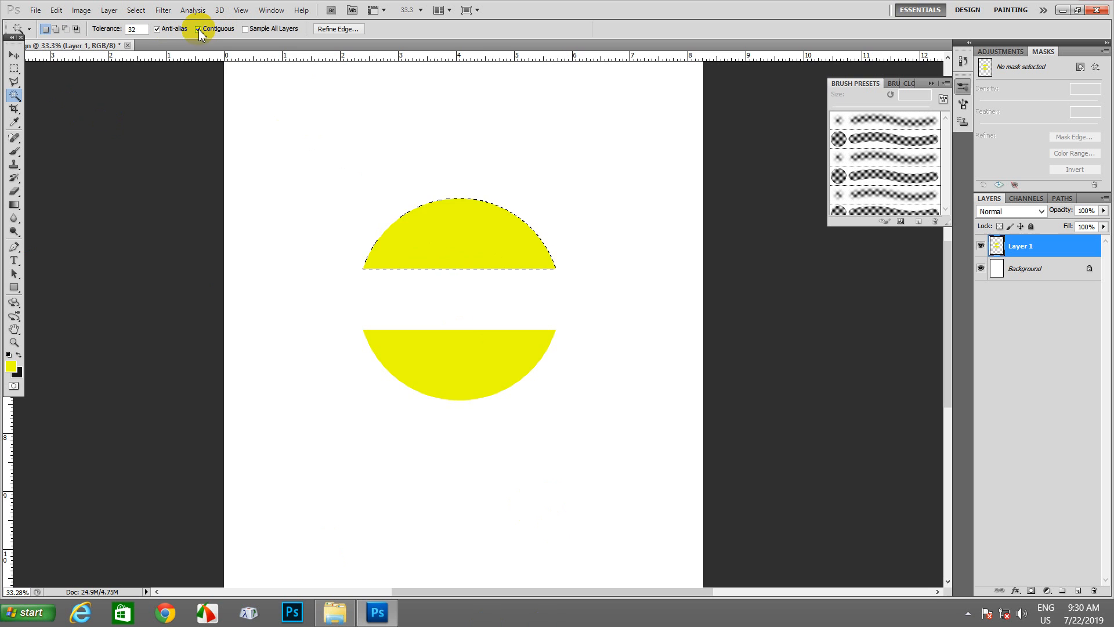
pyautogui.click(458, 231)
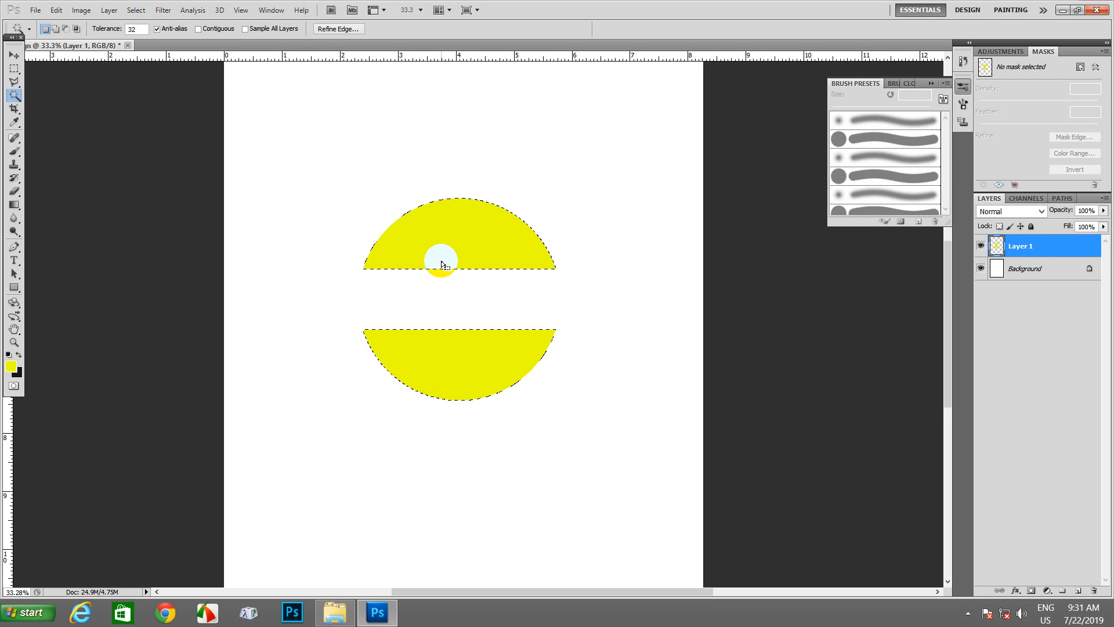
pyautogui.hotkey('ctrl', 'd')
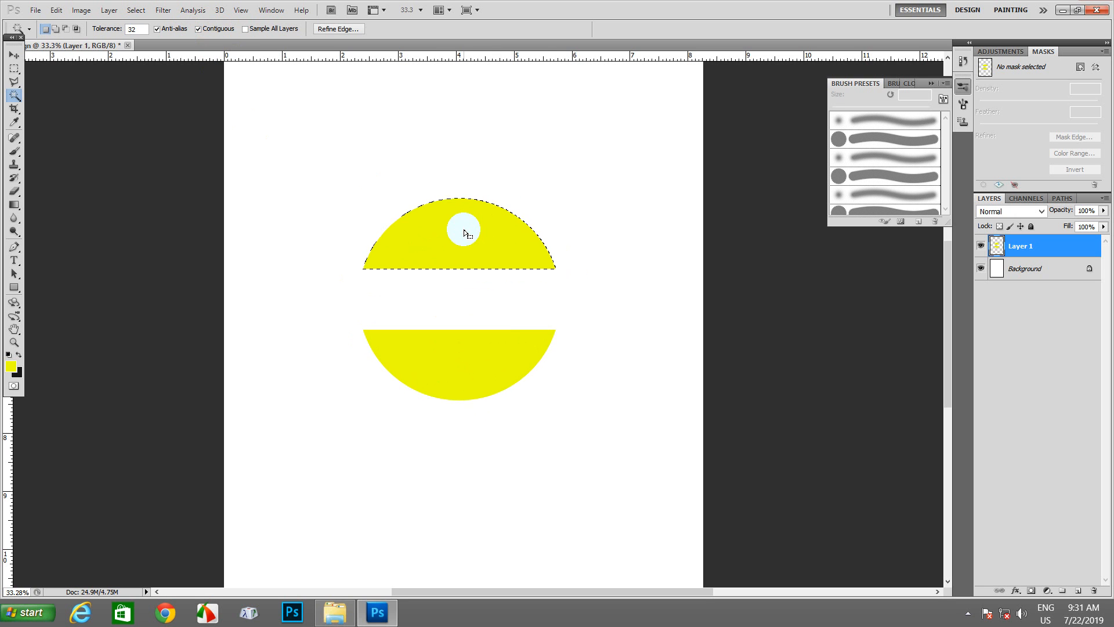
pyautogui.click(481, 371)
pyautogui.click(471, 249)
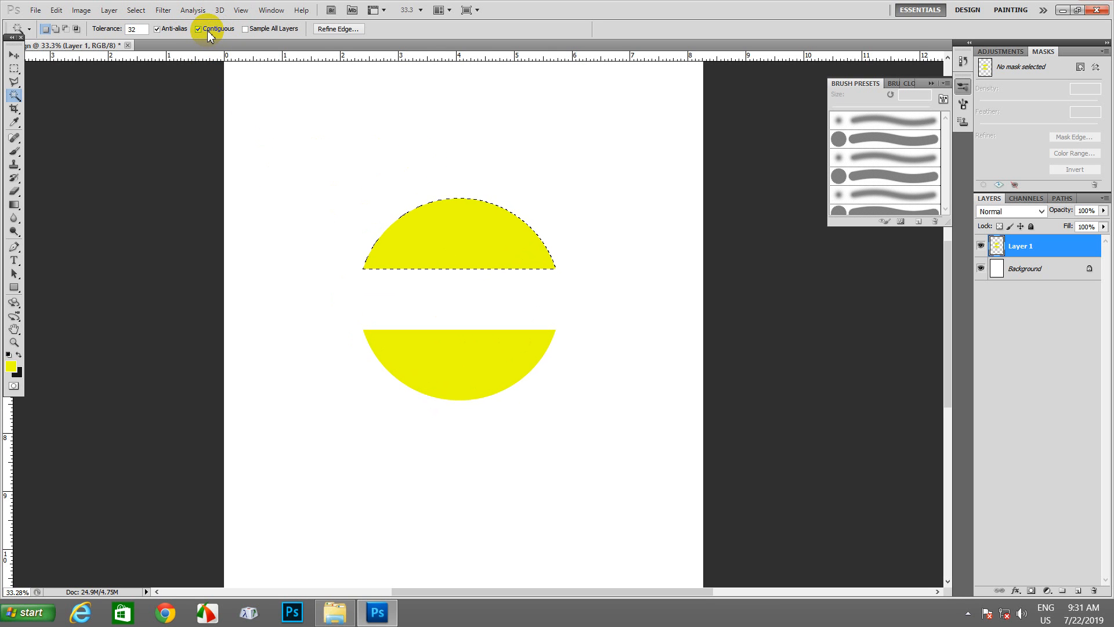
# - Set the foreground colour to violet 8a00ff, fill the selected upper half with it, and deselect
pyautogui.click(11, 366)
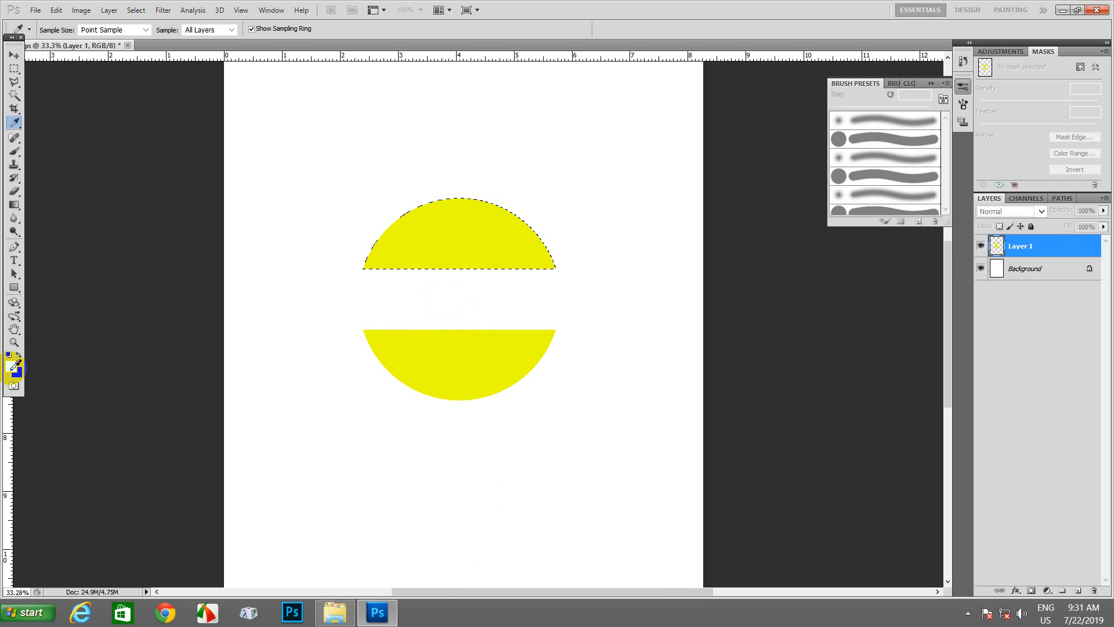
pyautogui.click(795, 338)
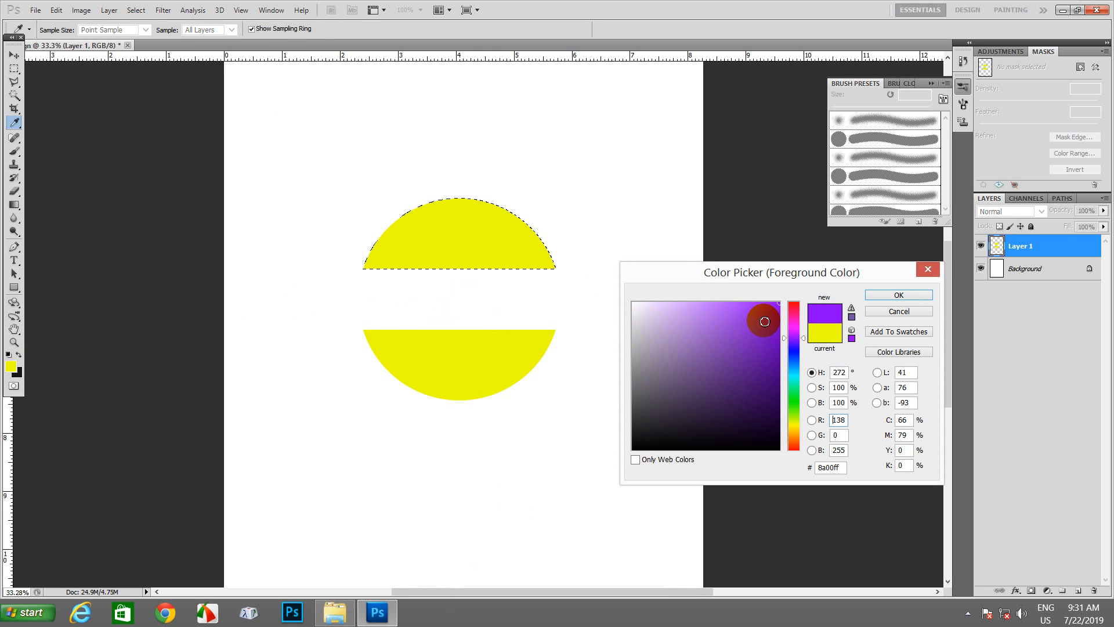
pyautogui.click(885, 295)
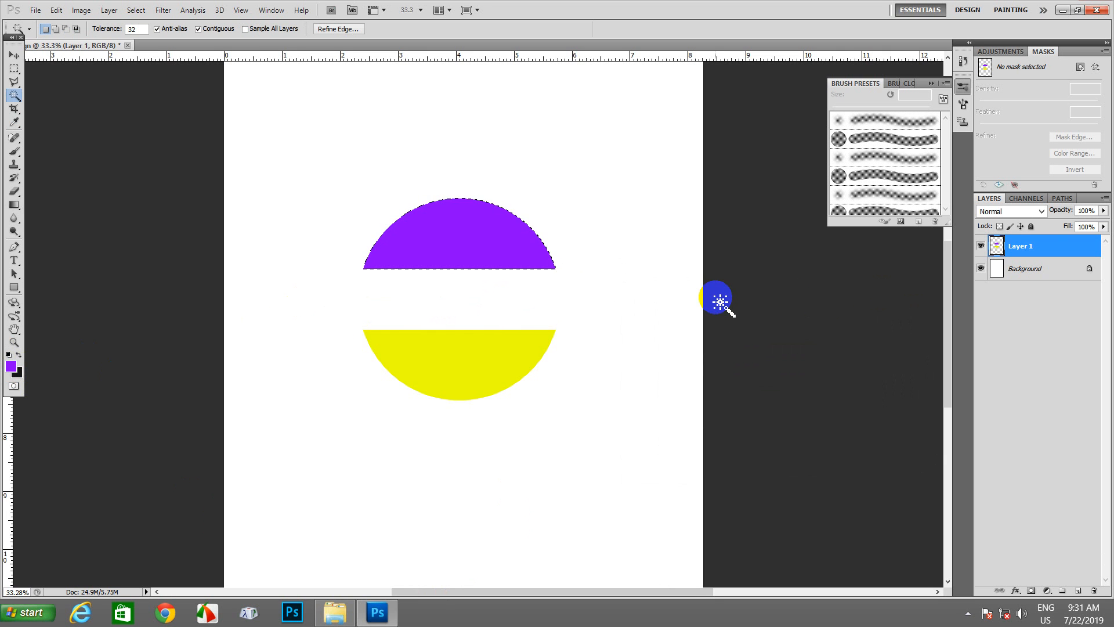
pyautogui.hotkey('ctrl', 'd')
pyautogui.scroll(5, 476, 255)
pyautogui.scroll(-5, 476, 255)
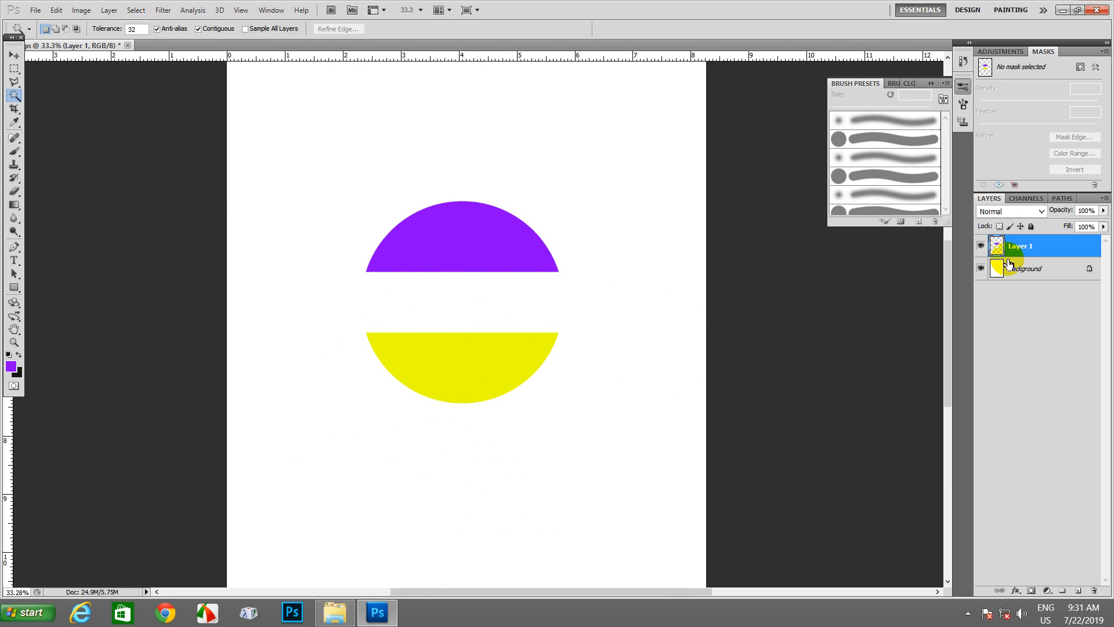
# - Load Layer 1's contents as a selection and apply a black stroke centred on the outlines of both halves
pyautogui.keyDown('ctrl'); pyautogui.click(998, 247); pyautogui.keyUp('ctrl')
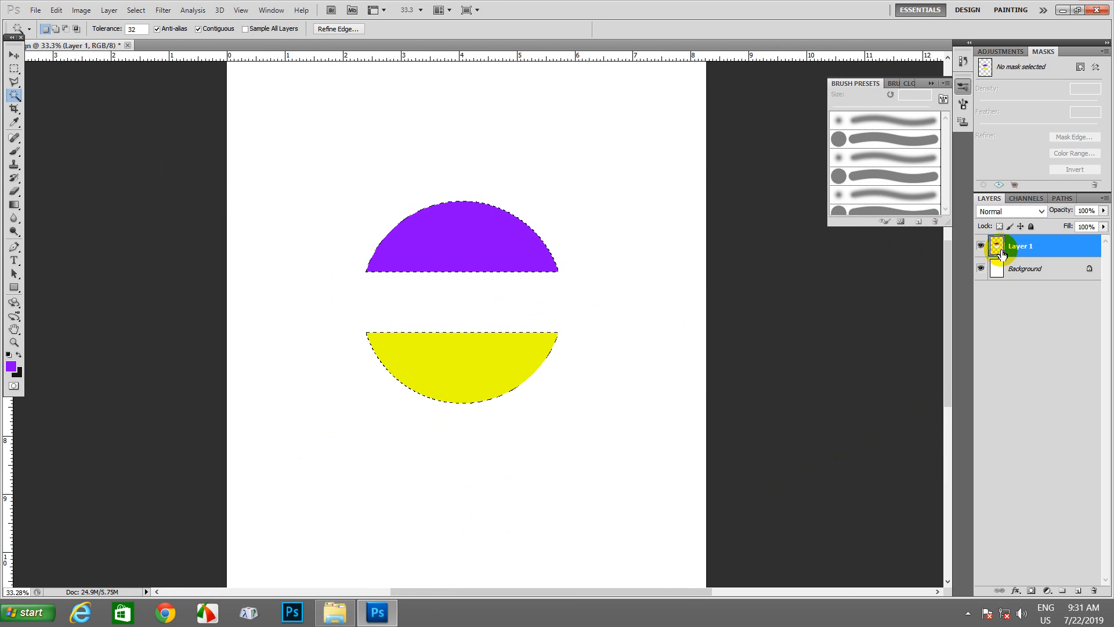
pyautogui.click(480, 258)
pyautogui.click(56, 10)
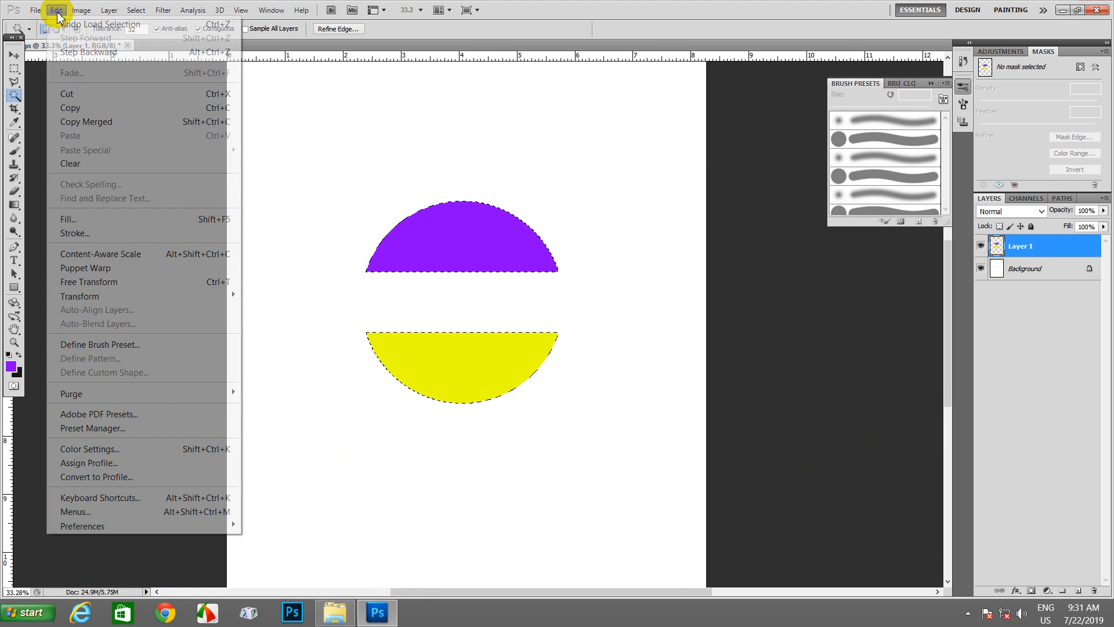
pyautogui.click(78, 238)
pyautogui.click(518, 199)
pyautogui.click(425, 574)
pyautogui.click(898, 294)
pyautogui.moveTo(514, 184); pyautogui.dragTo(473, 184)
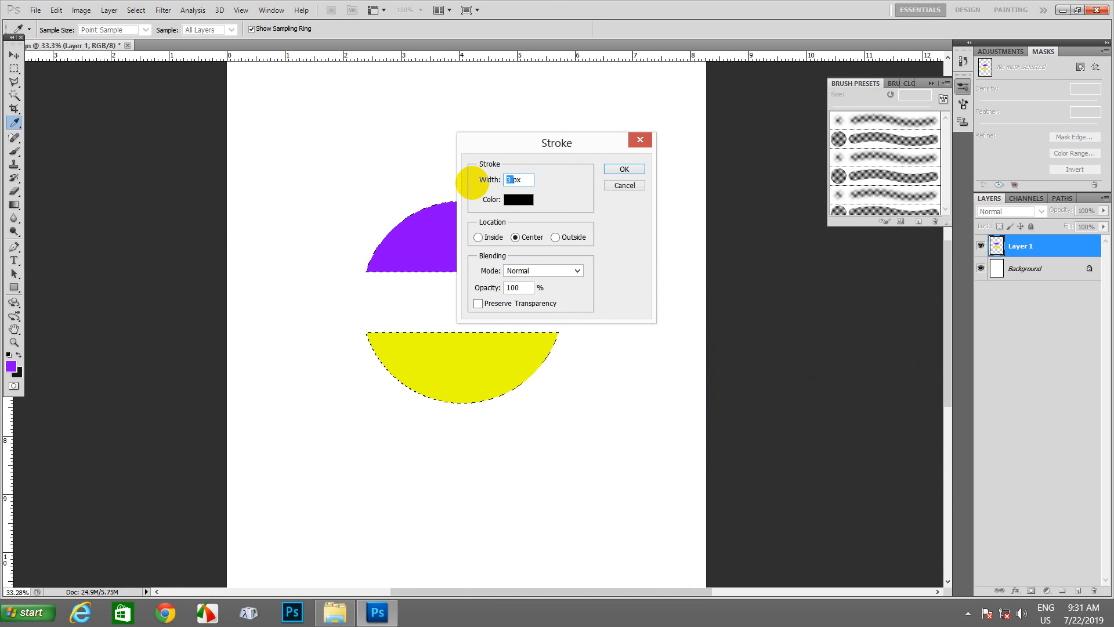
pyautogui.press('Return')
pyautogui.scroll(8, 469, 265)
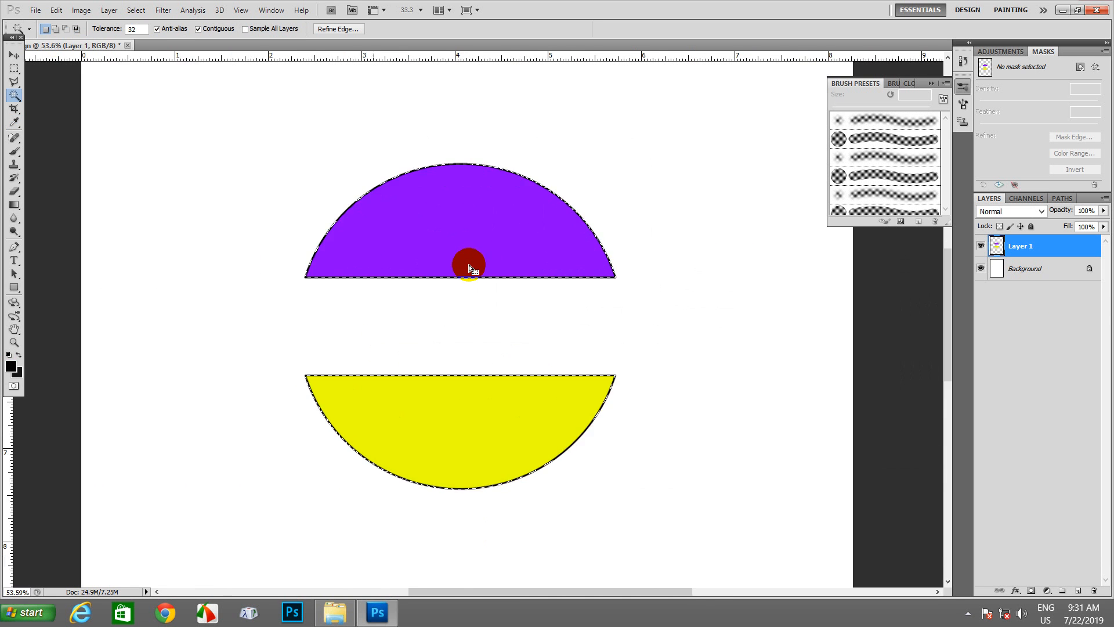
pyautogui.scroll(-8, 469, 267)
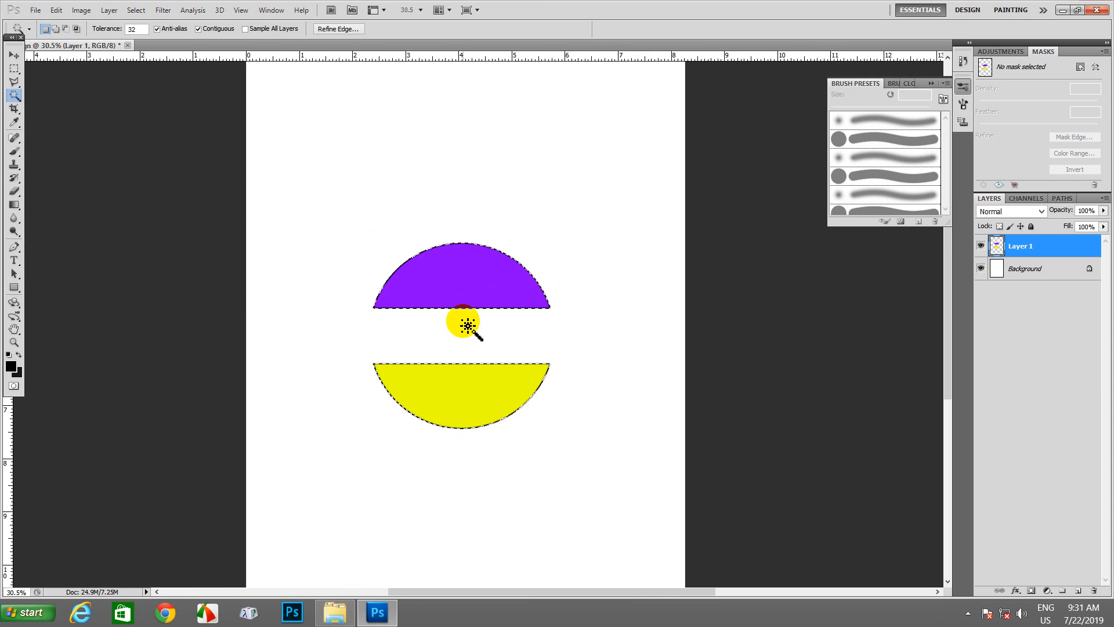
# - Clear the selection around the two stroked halves
pyautogui.click(135, 10)
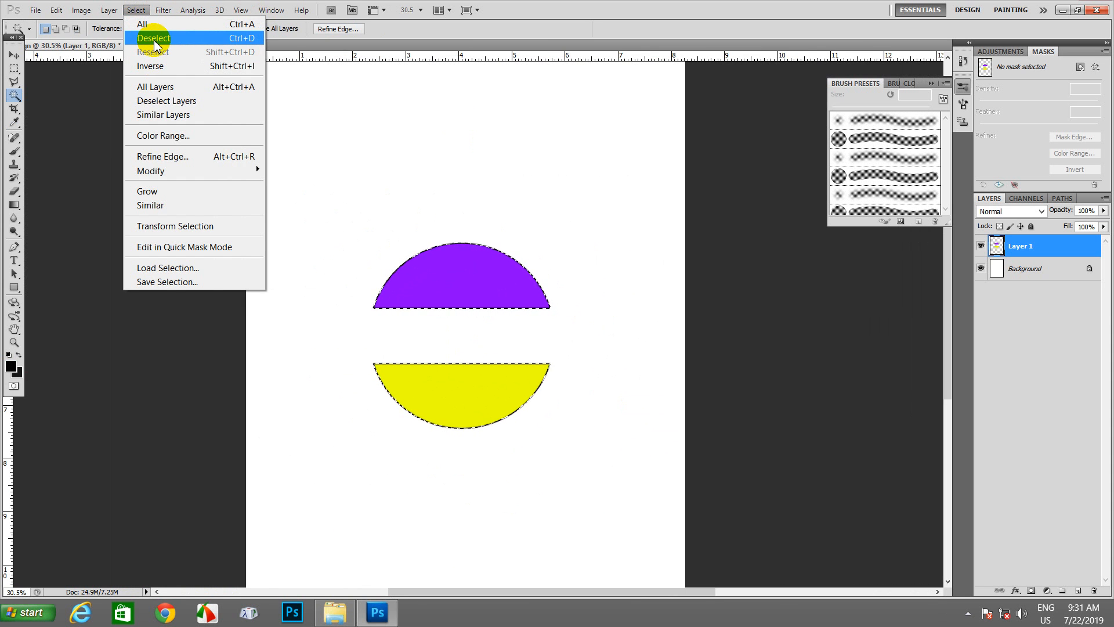
pyautogui.click(155, 39)
pyautogui.scroll(1, 472, 356)
pyautogui.scroll(-2, 477, 355)
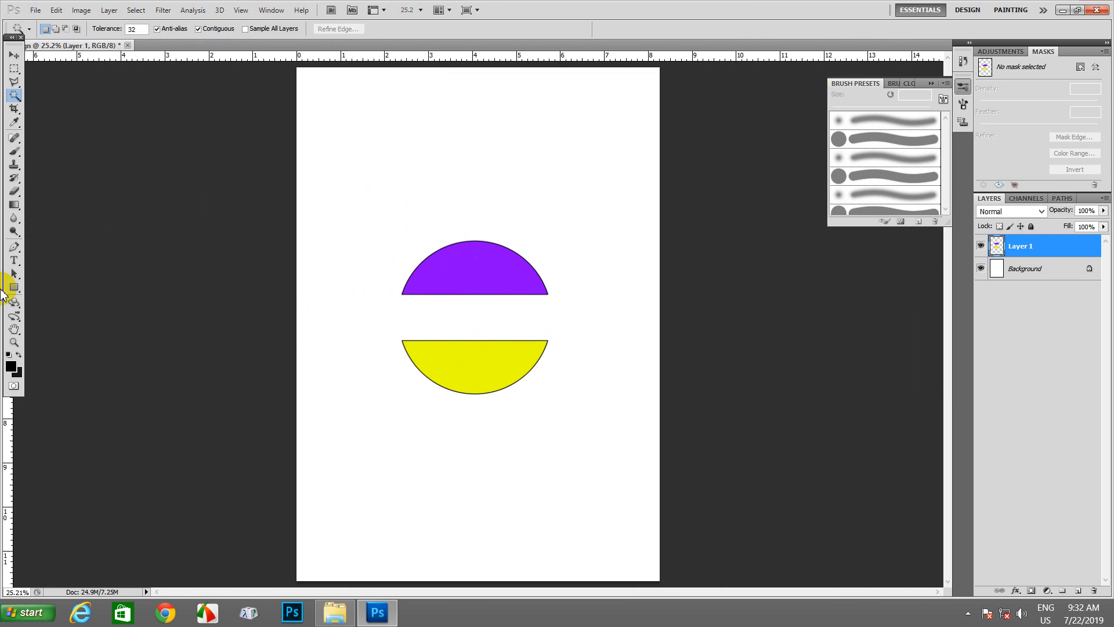
# - Set up the Polygon Tool to draw stars with sides indented by 50% and the number of sides set to 6
pyautogui.click(14, 287)
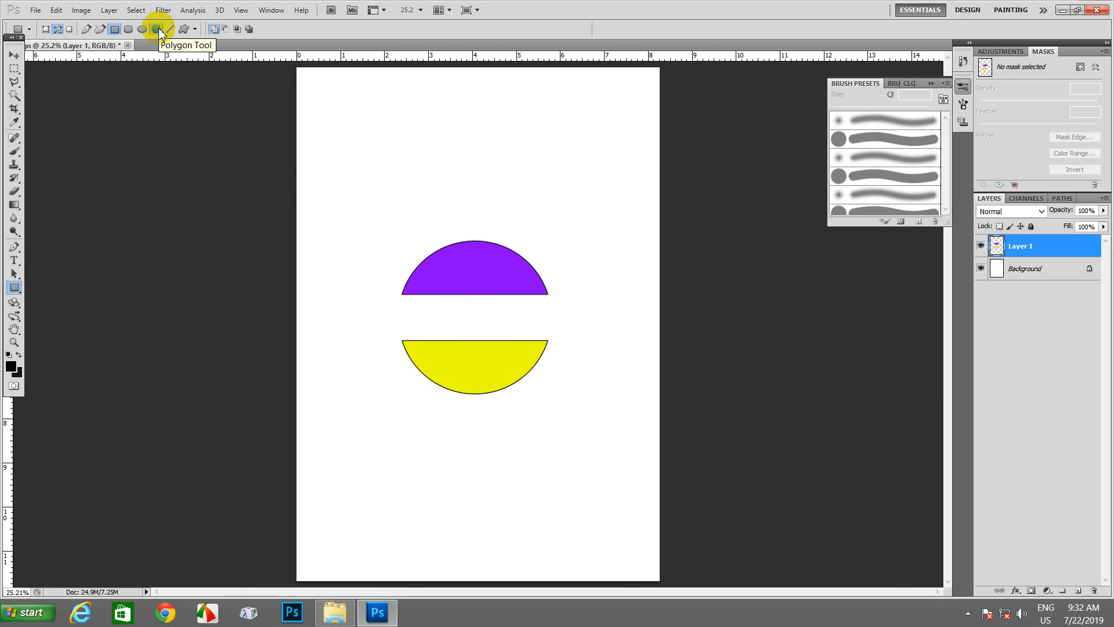
pyautogui.click(158, 27)
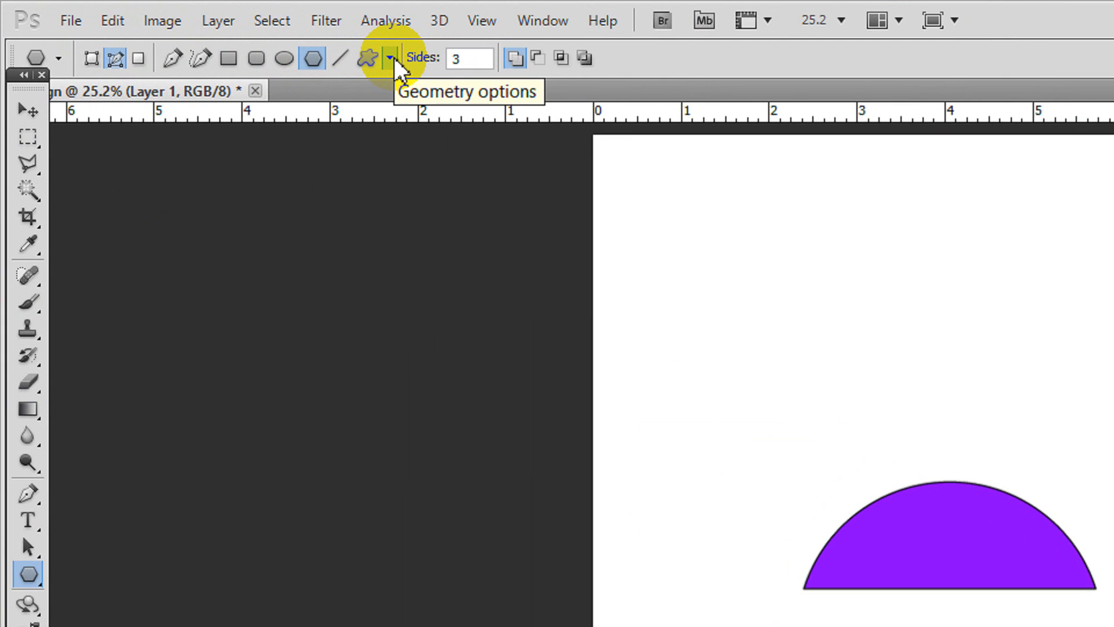
pyautogui.click(392, 57)
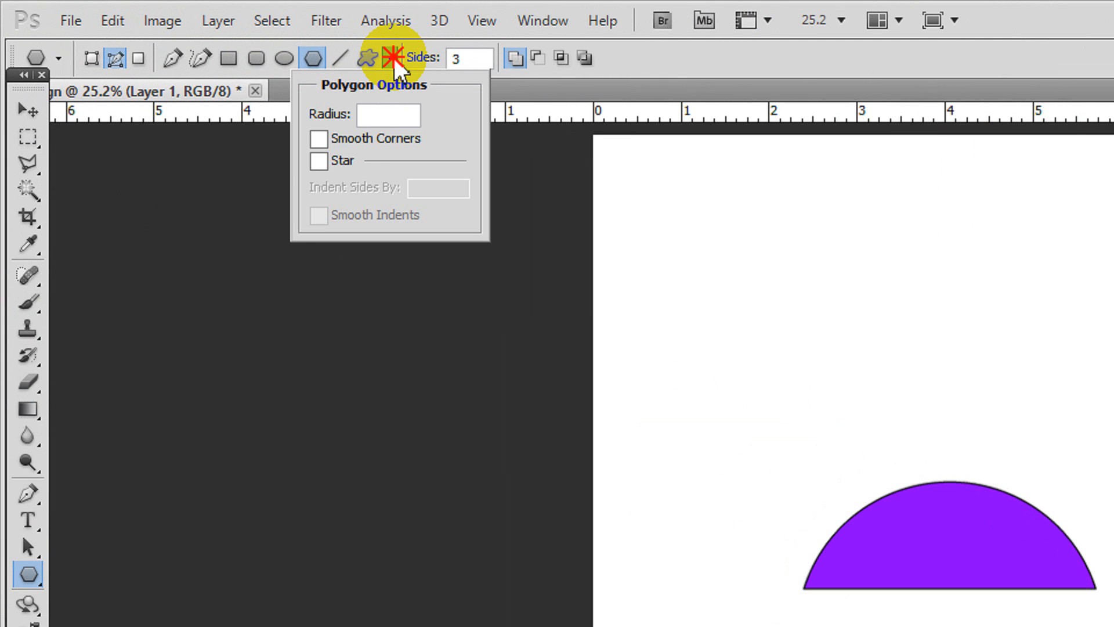
pyautogui.click(318, 162)
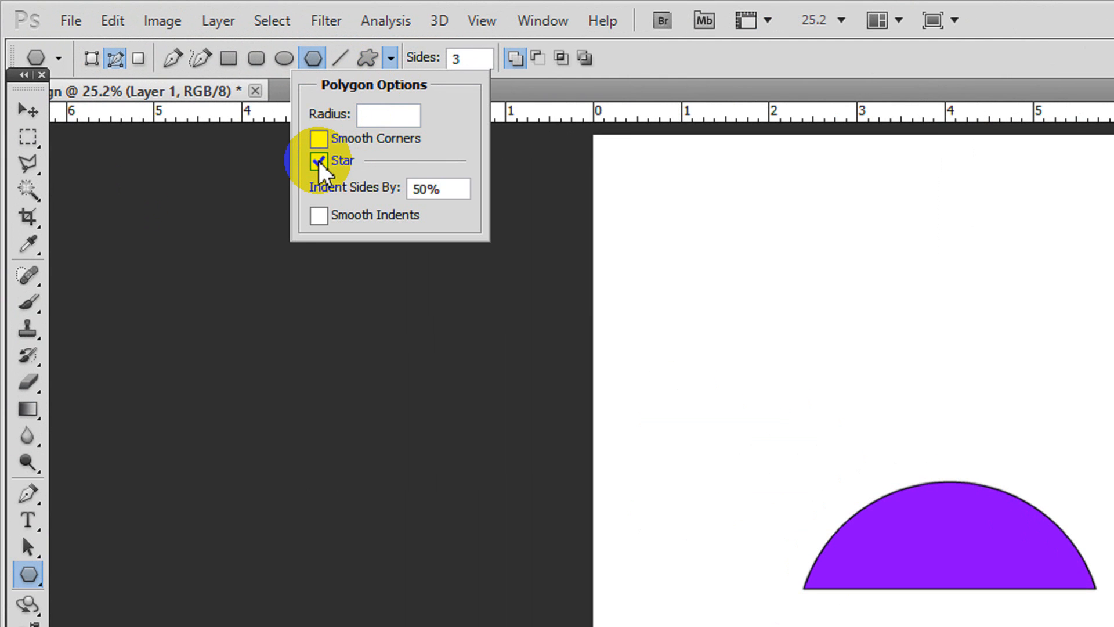
pyautogui.click(395, 53)
pyautogui.click(462, 59)
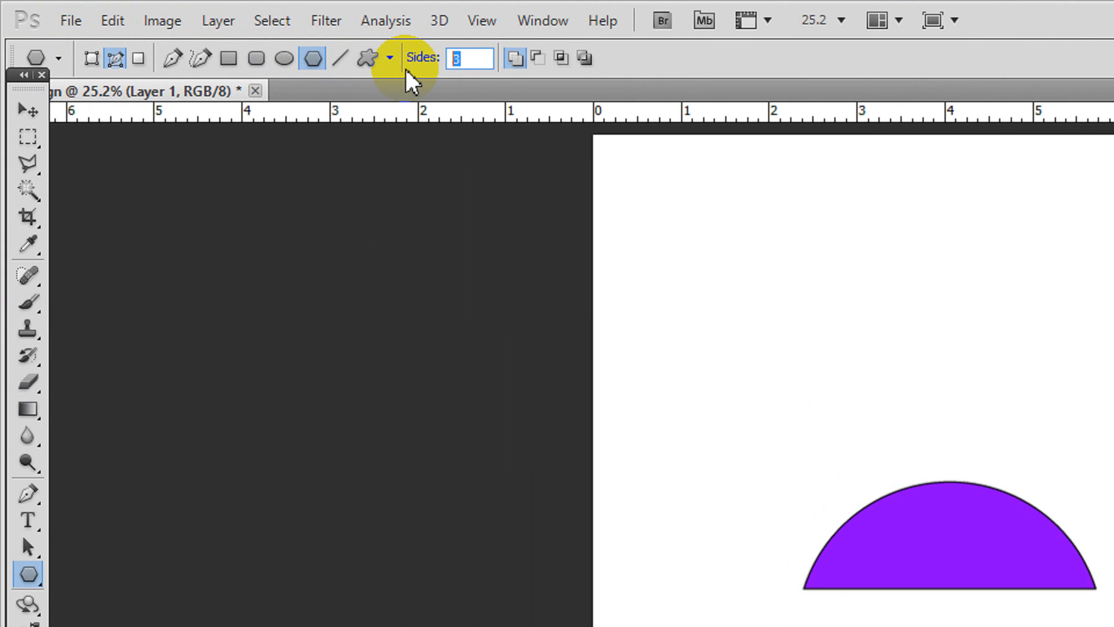
pyautogui.write('6')
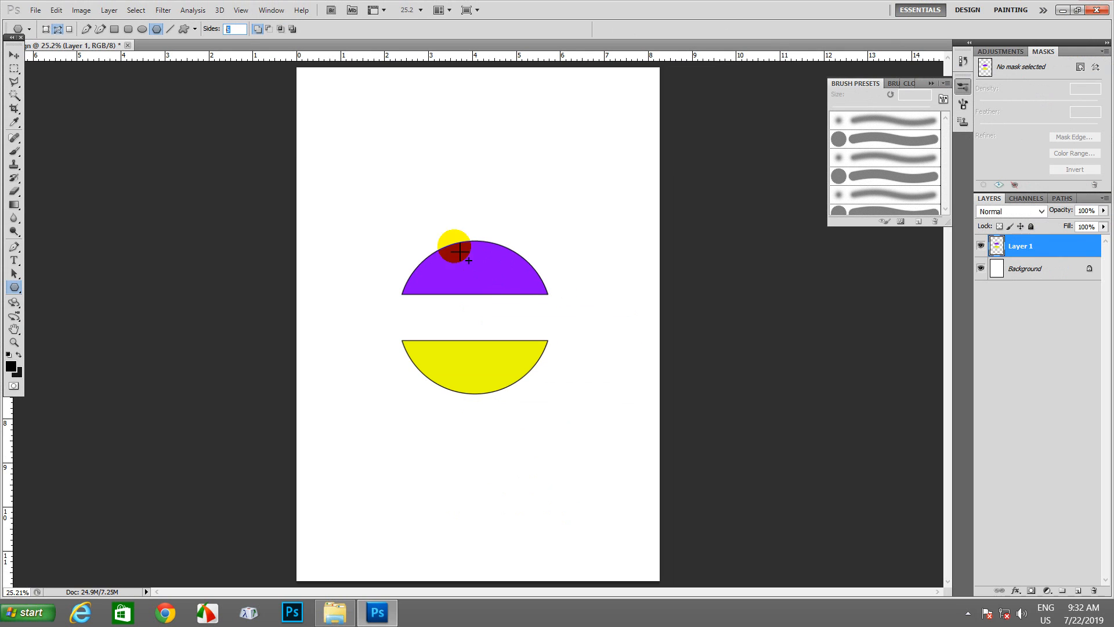
# - Draw a six-pointed star path on the page's blank upper-left area and load it as a selection on a new layer
pyautogui.moveTo(365, 185); pyautogui.dragTo(385, 174)
pyautogui.moveTo(387, 173); pyautogui.dragTo(365, 143)
pyautogui.scroll(1, 365, 131)
pyautogui.scroll(-1, 365, 143)
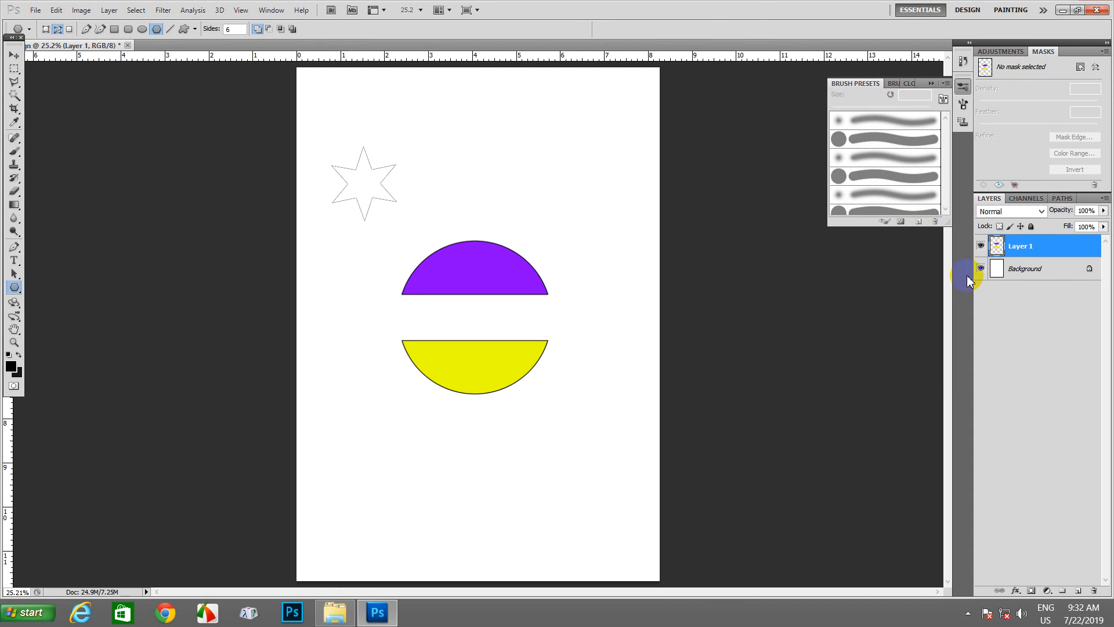
pyautogui.click(1080, 591)
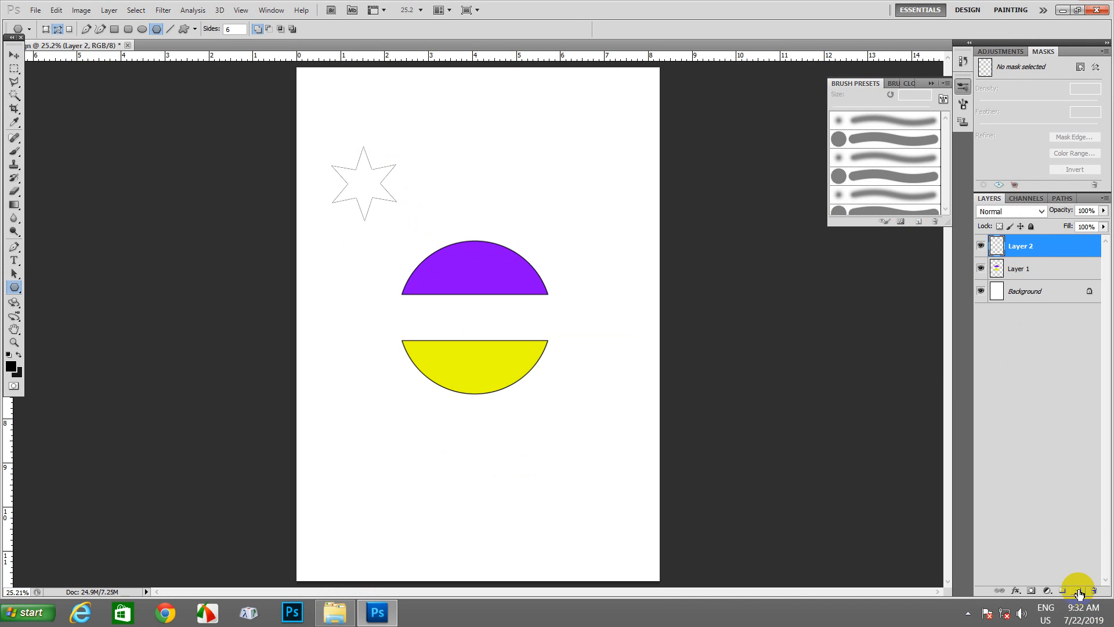
pyautogui.keyDown('ctrl'); pyautogui.click(1002, 253); pyautogui.keyUp('ctrl')
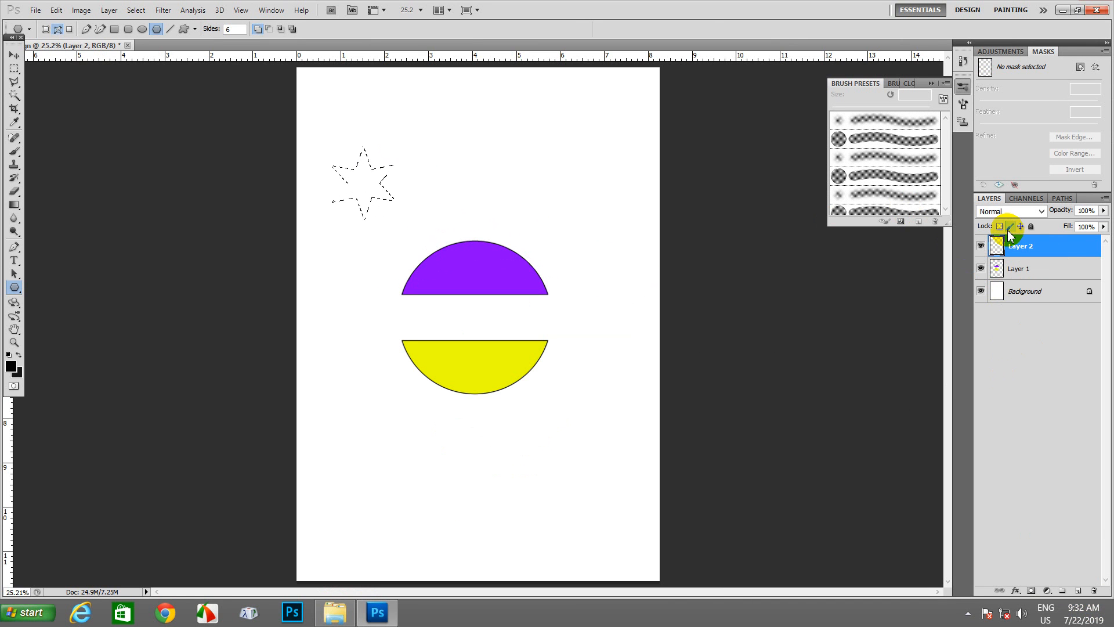
# - Fill the star selection with yellow eaff00 sampled from the lower half circle, and deselect
pyautogui.scroll(5, 385, 141)
pyautogui.scroll(-3, 386, 144)
pyautogui.scroll(3, 374, 160)
pyautogui.scroll(-2, 376, 171)
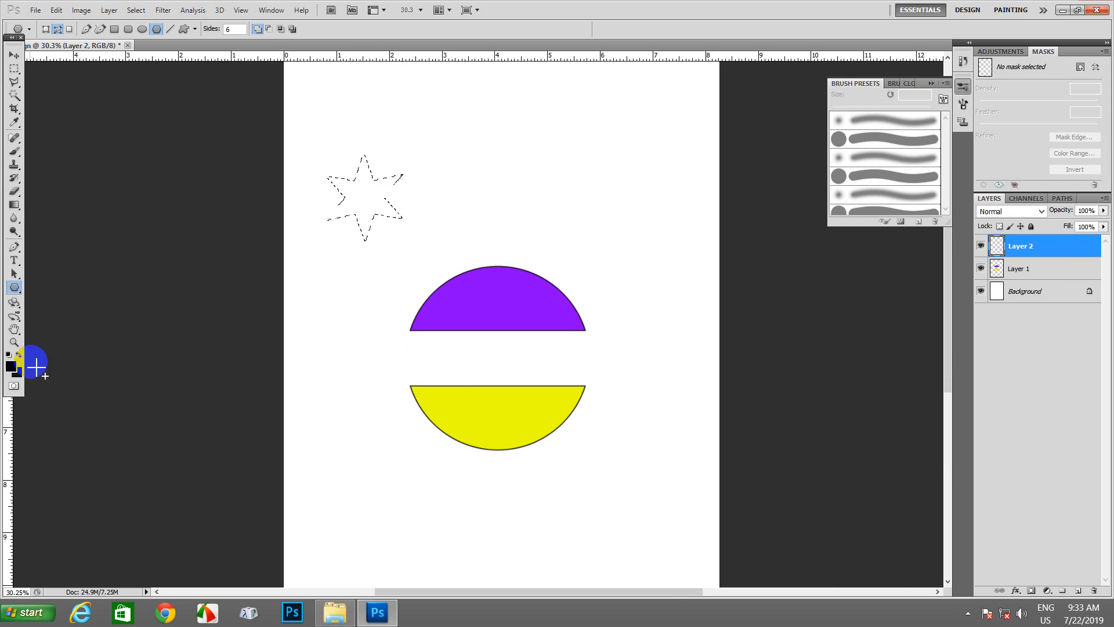
pyautogui.click(12, 372)
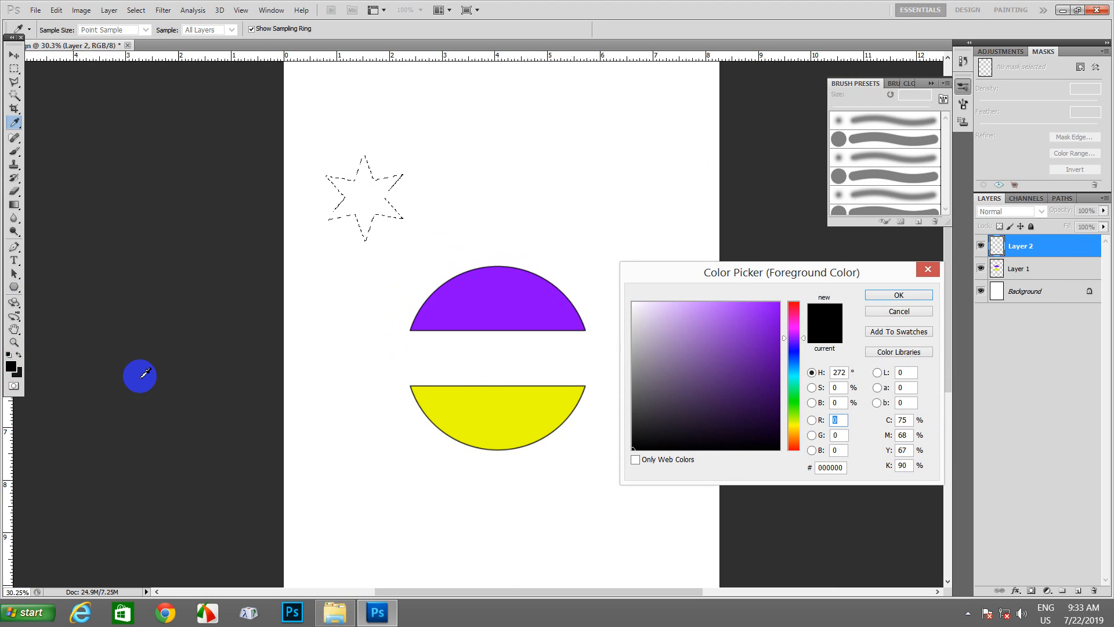
pyautogui.click(514, 406)
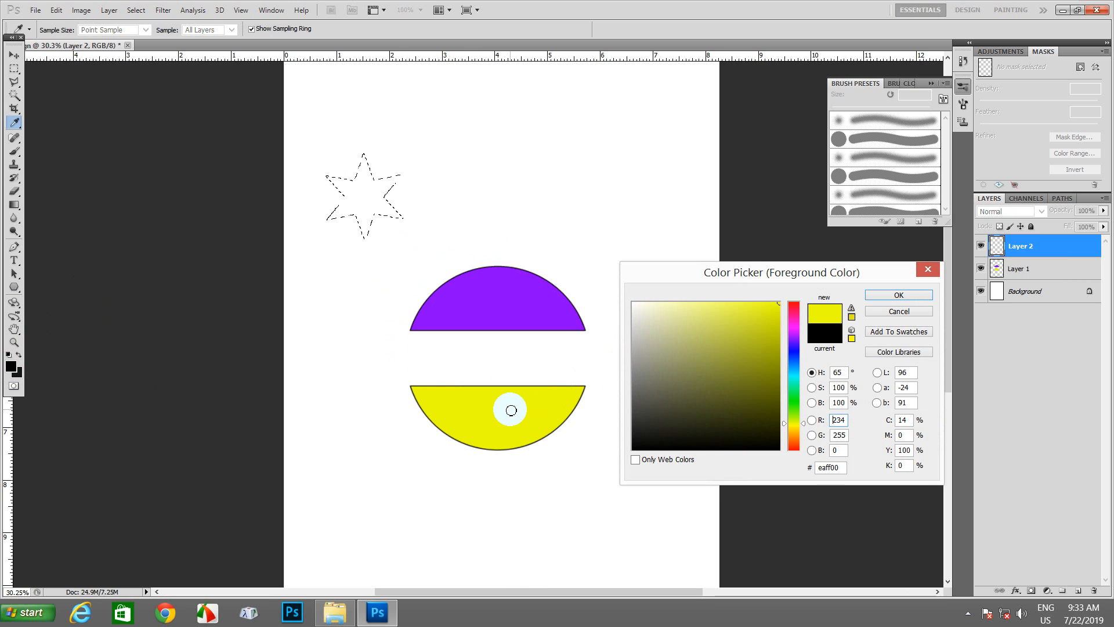
pyautogui.click(926, 299)
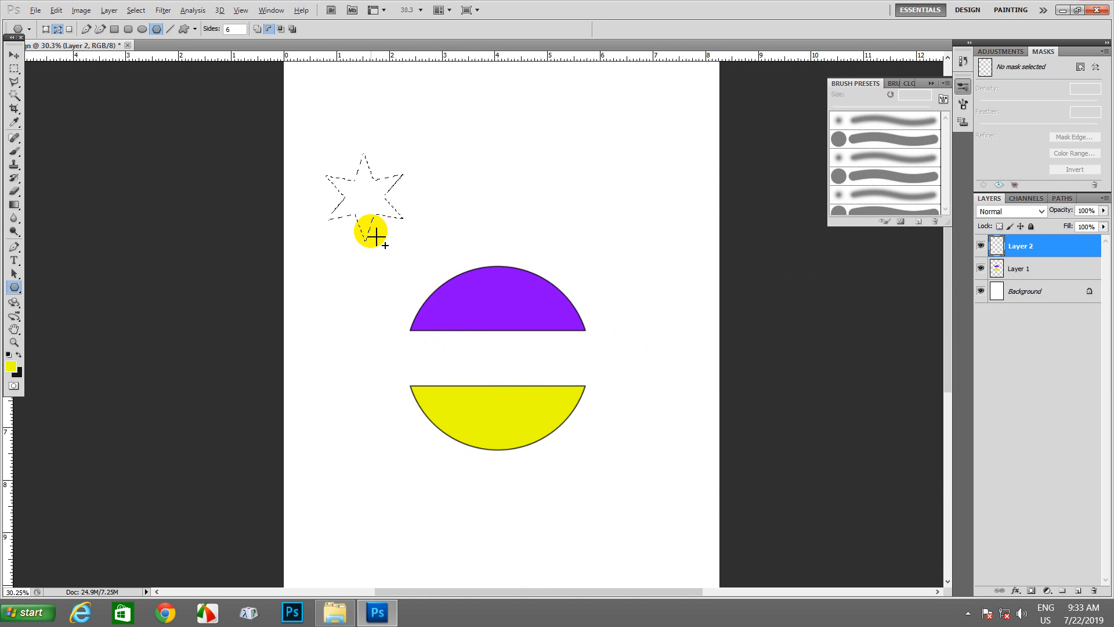
pyautogui.hotkey('alt', 'BackSpace')
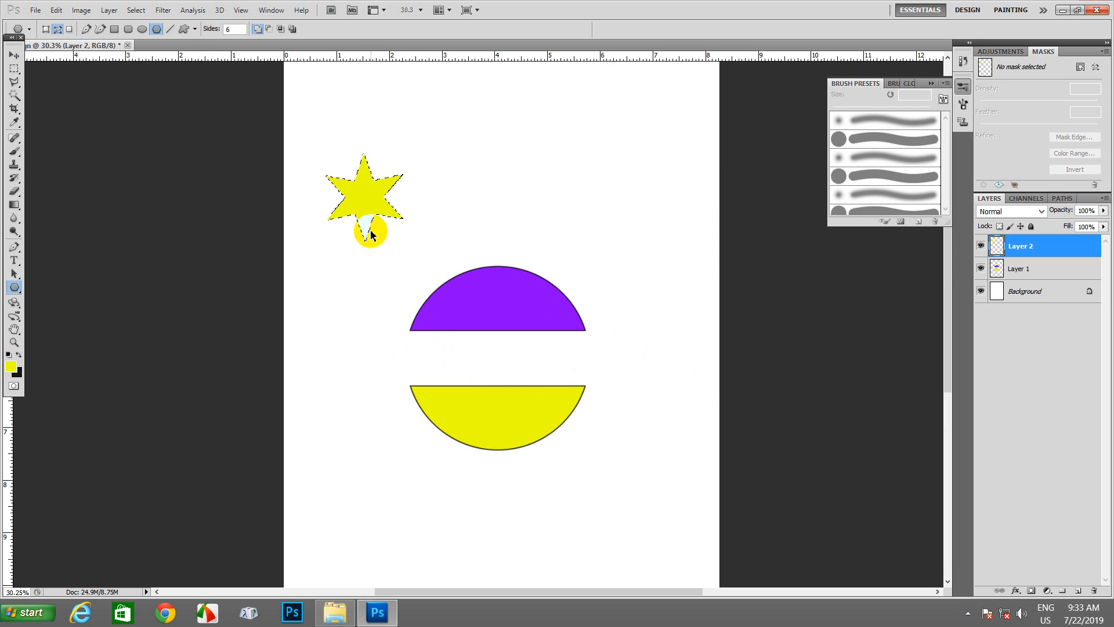
pyautogui.click(136, 10)
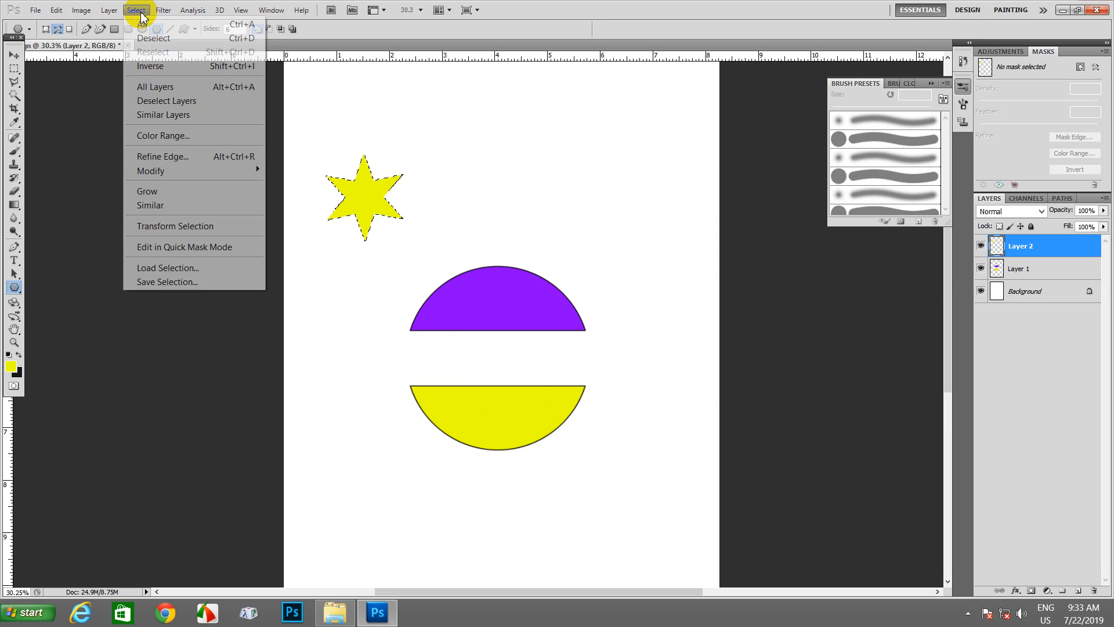
pyautogui.click(152, 38)
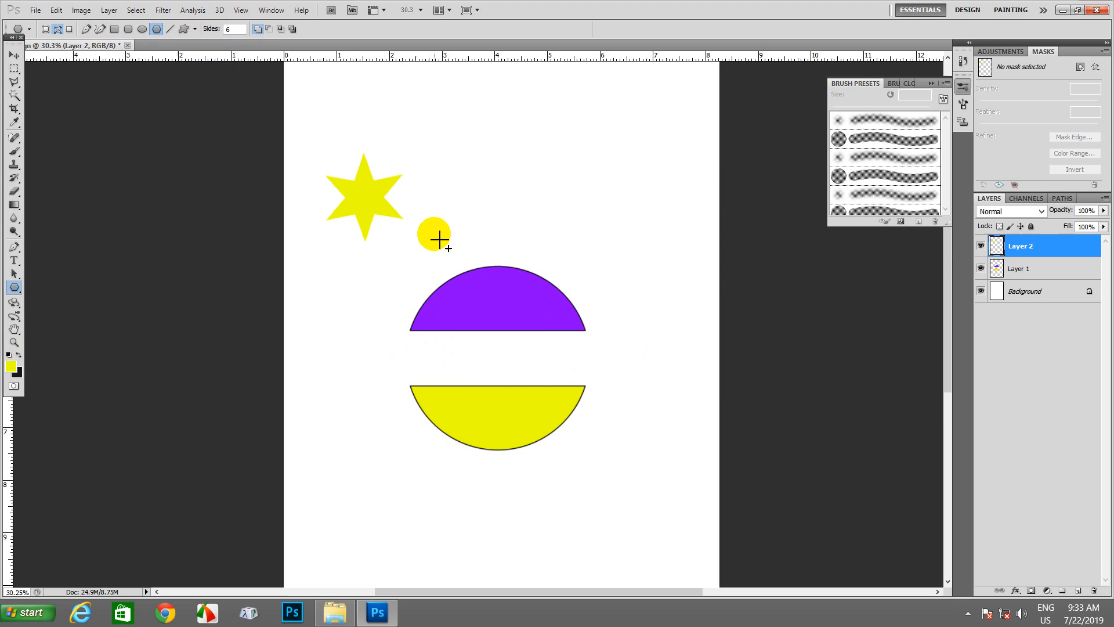
# - Scale the yellow star proportionally to about 55% and move it slightly down towards the violet half
pyautogui.click(14, 58)
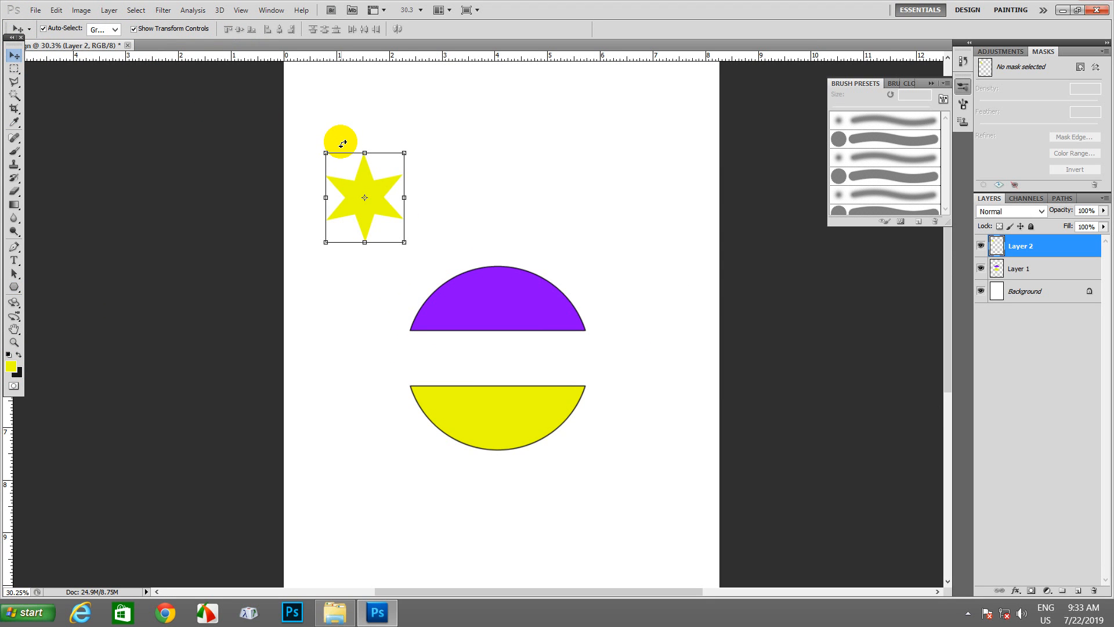
pyautogui.moveTo(404, 154); pyautogui.dragTo(392, 173)
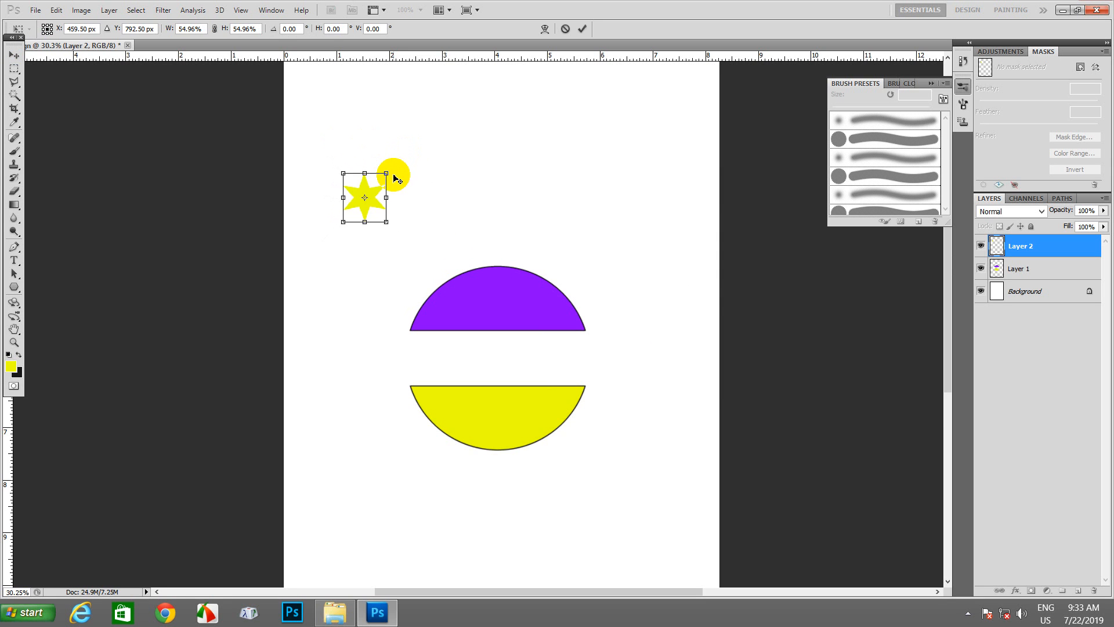
pyautogui.click(582, 30)
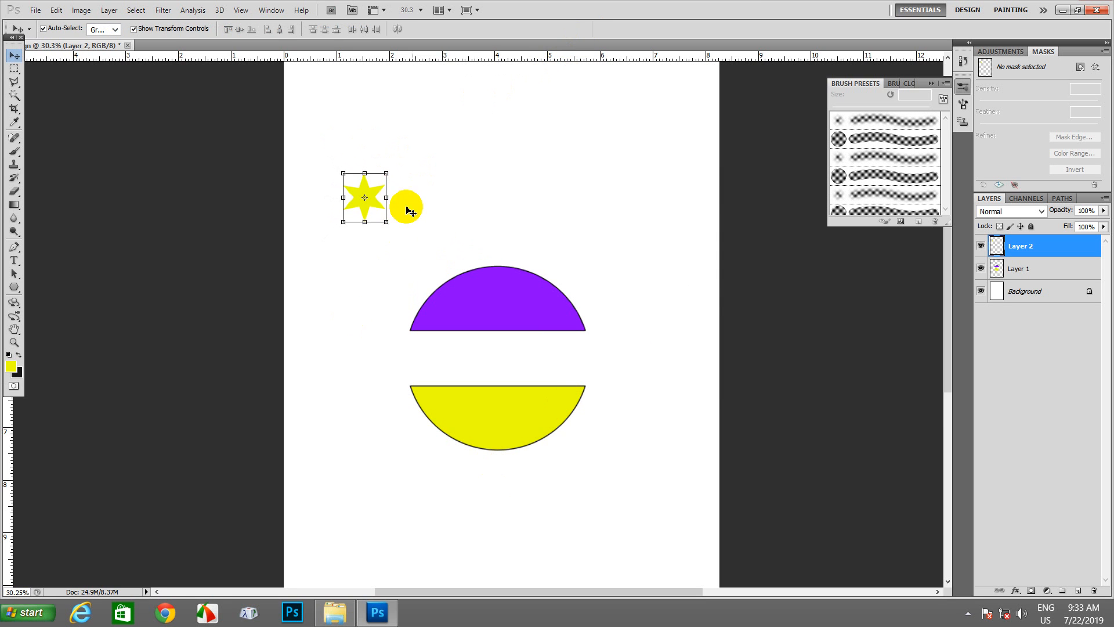
pyautogui.moveTo(368, 191); pyautogui.dragTo(382, 219)
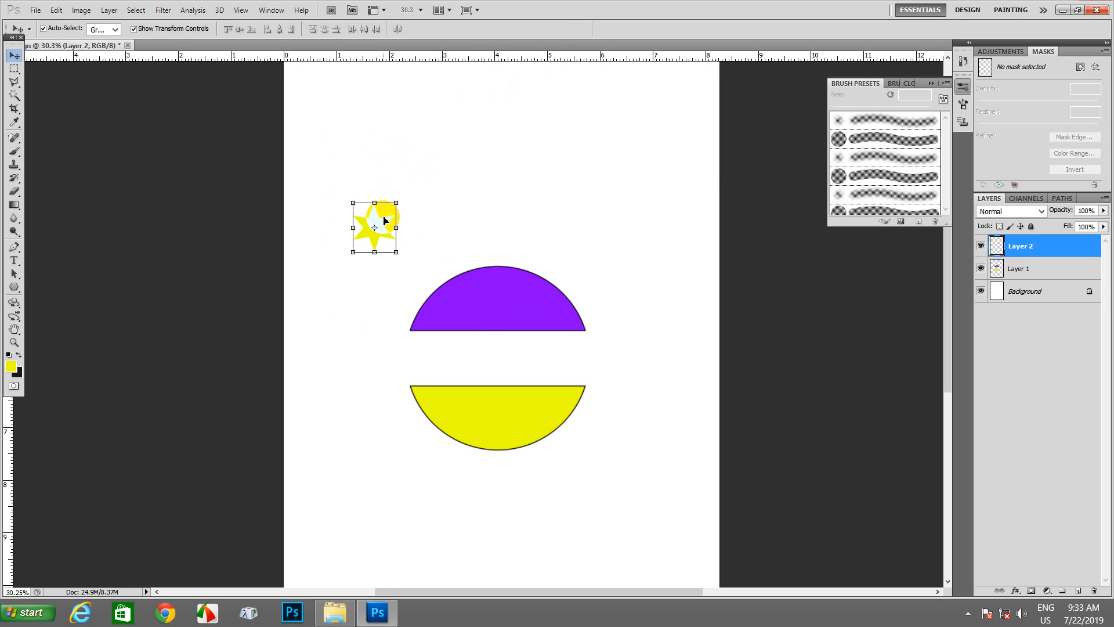
# - Draw a rectangular selection tightly around the violet upper half
pyautogui.click(14, 69)
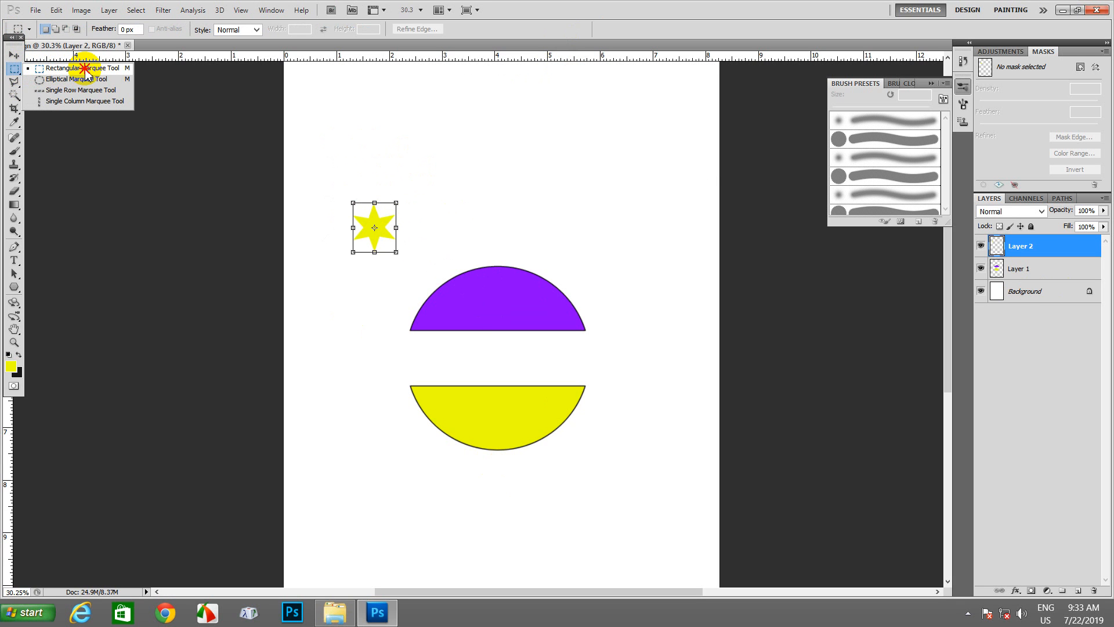
pyautogui.click(118, 70)
pyautogui.scroll(1, 499, 339)
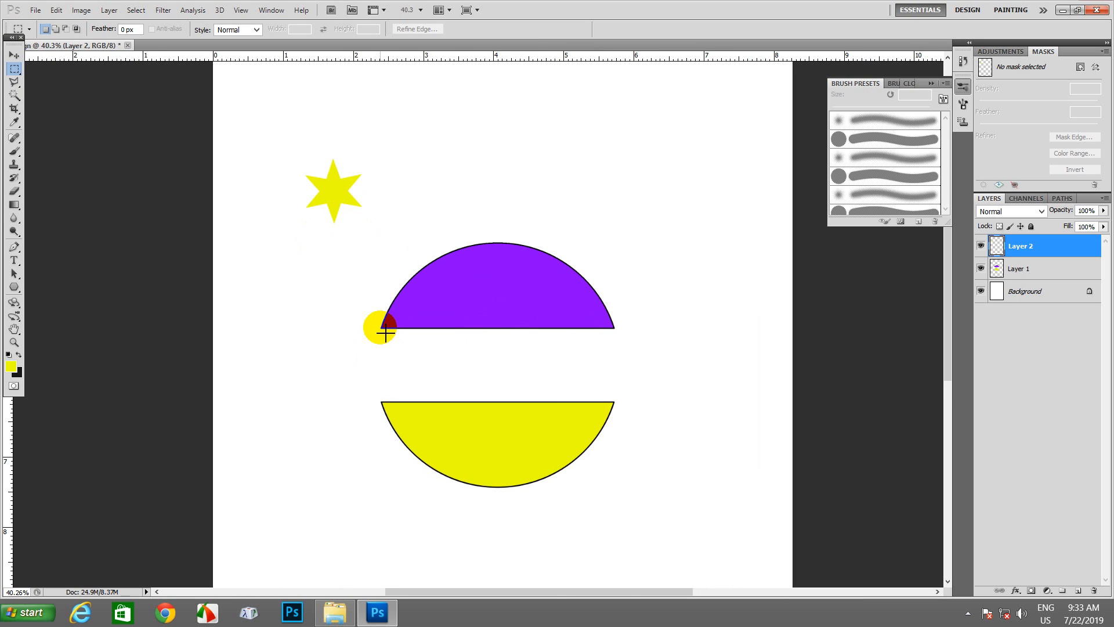
pyautogui.moveTo(425, 310); pyautogui.dragTo(614, 250)
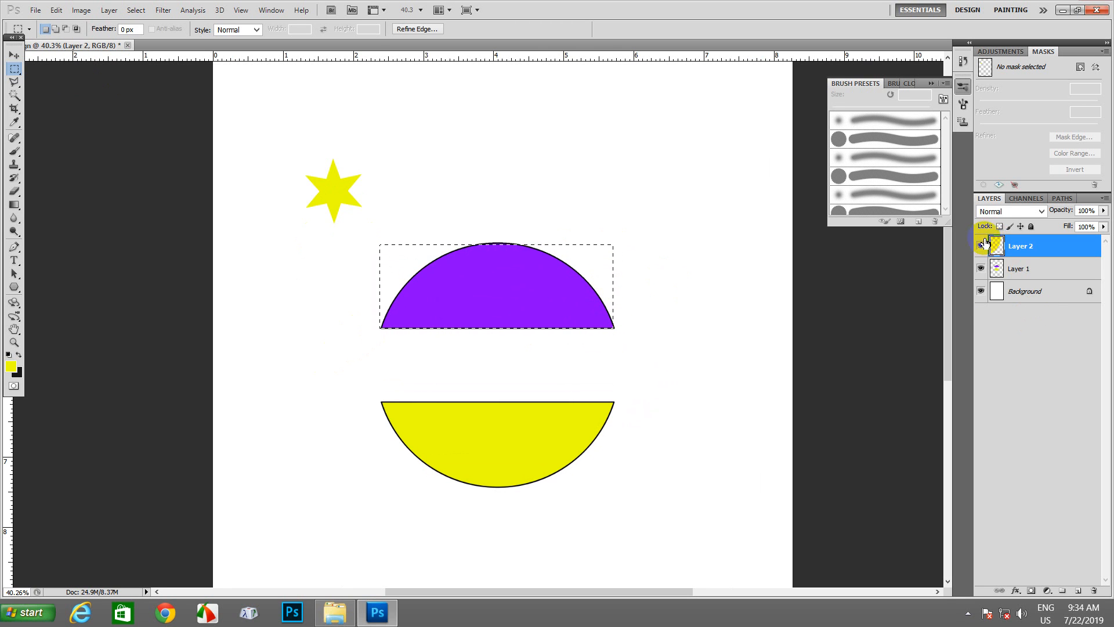
pyautogui.click(492, 292)
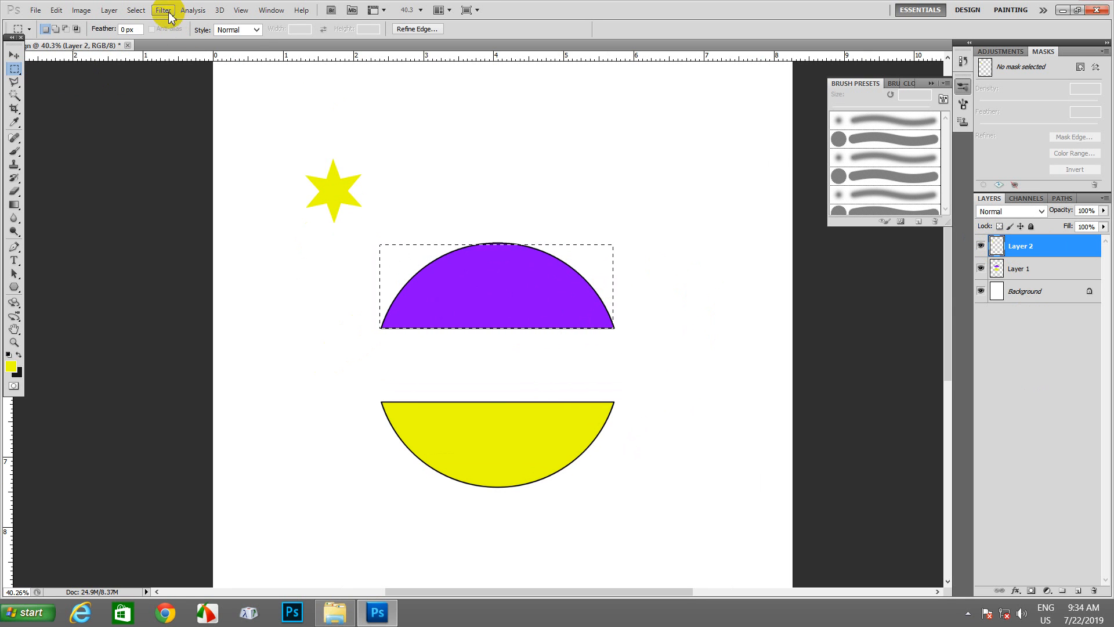
# - Align the star layer to the selection by vertical centers and horizontal centers, and deselect
pyautogui.click(109, 10)
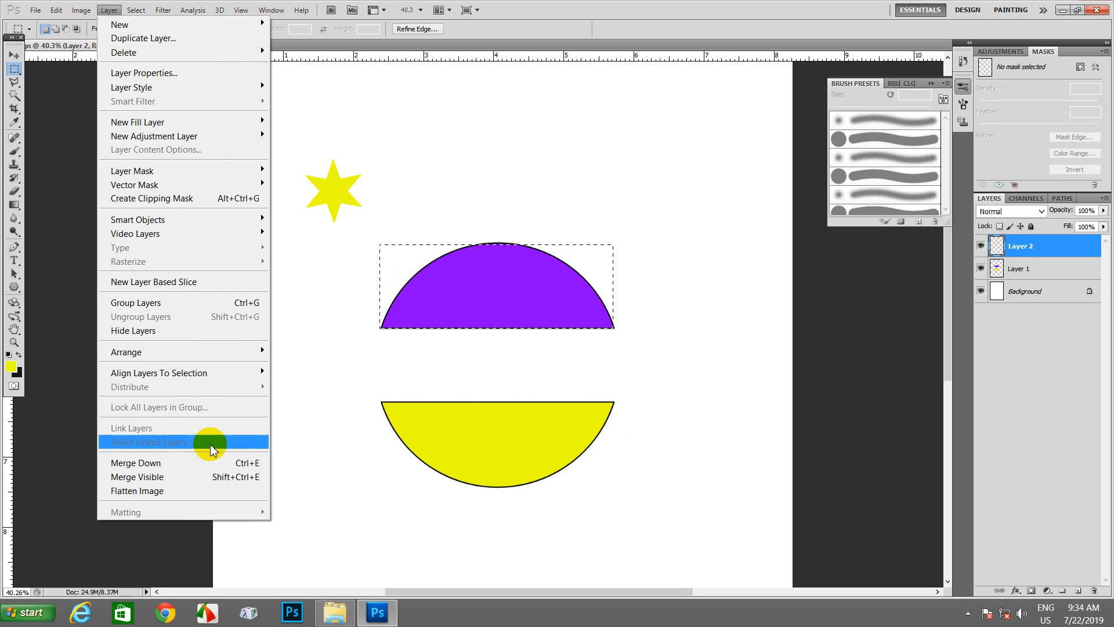
pyautogui.moveTo(198, 375)
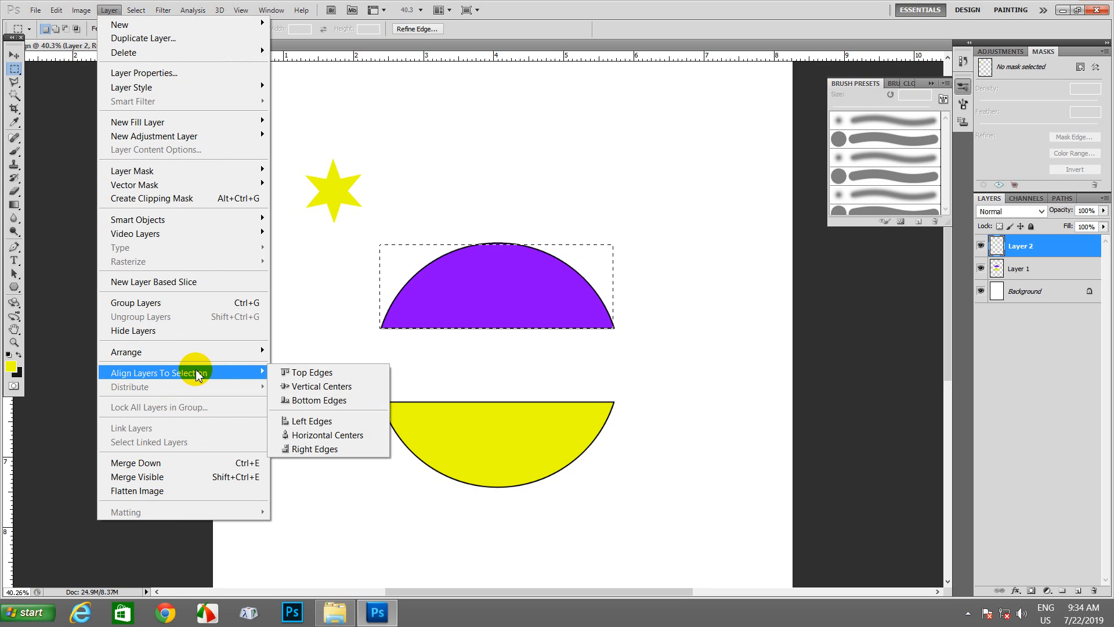
pyautogui.click(331, 395)
pyautogui.click(111, 10)
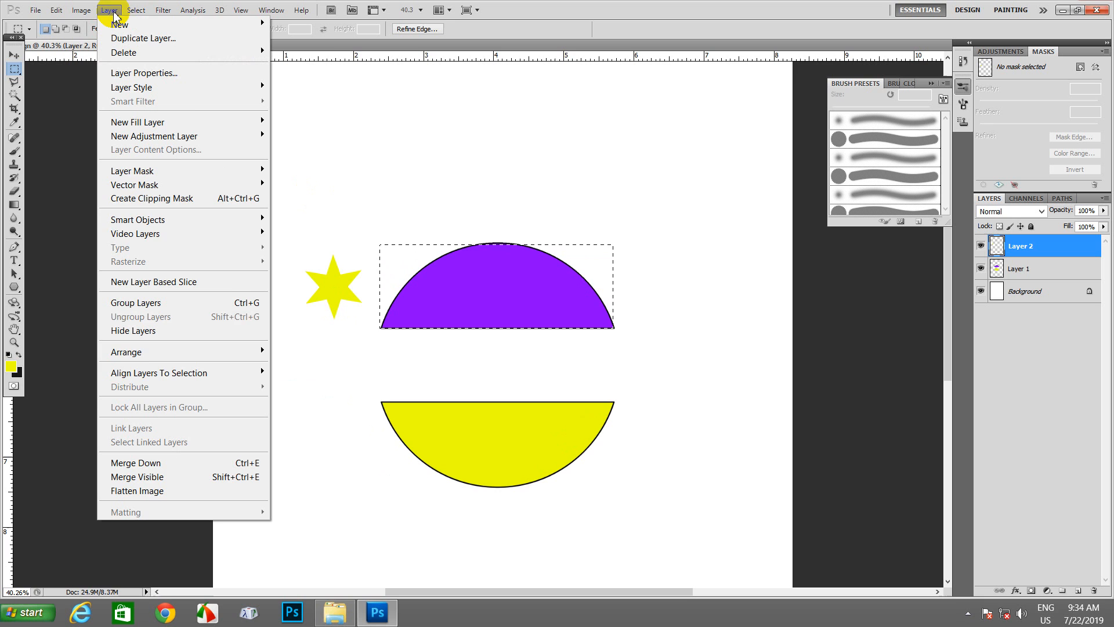
pyautogui.moveTo(227, 376)
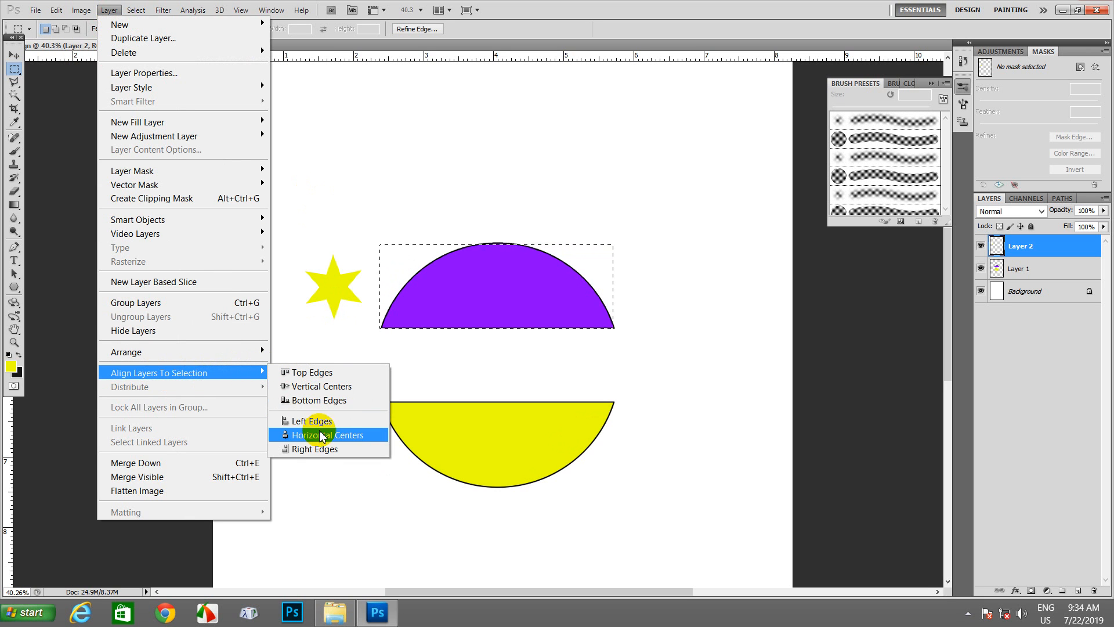
pyautogui.click(337, 436)
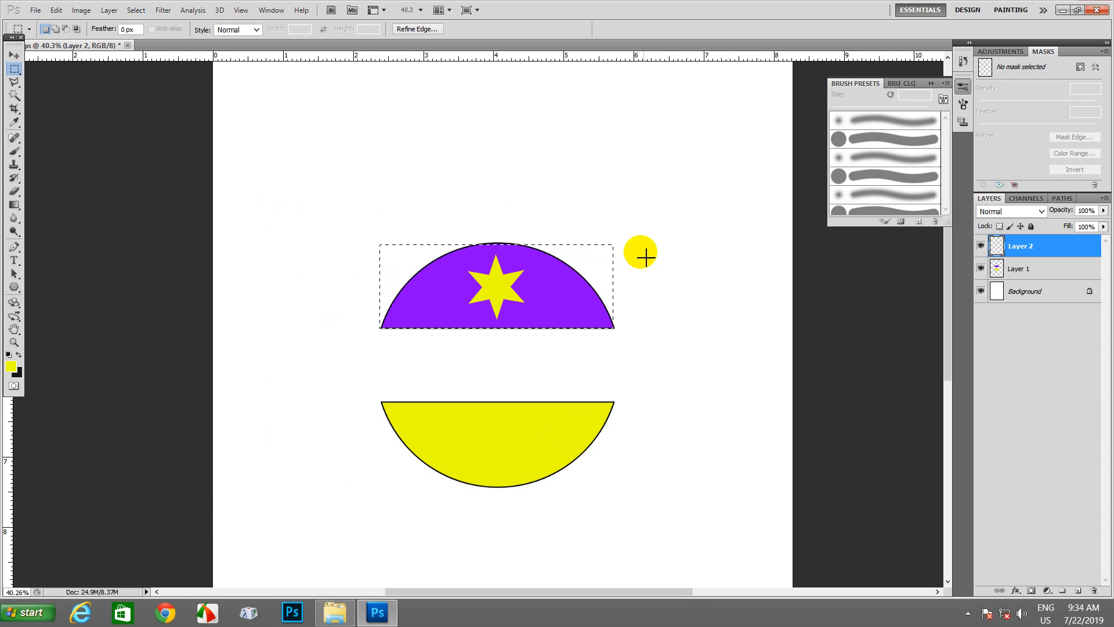
pyautogui.click(136, 10)
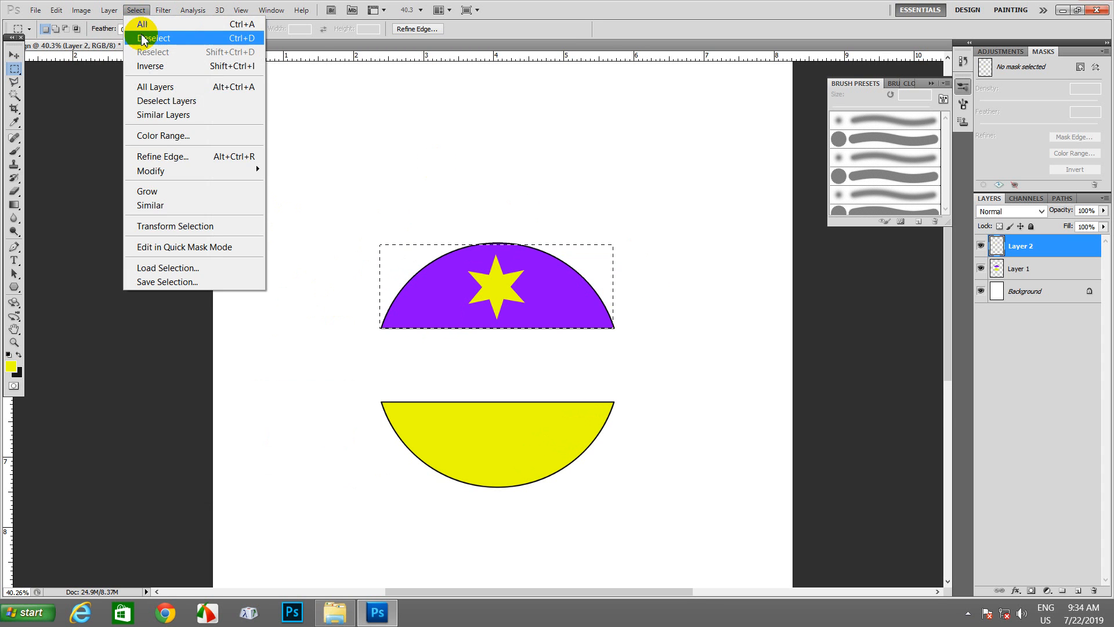
pyautogui.click(142, 36)
pyautogui.scroll(-3, 500, 286)
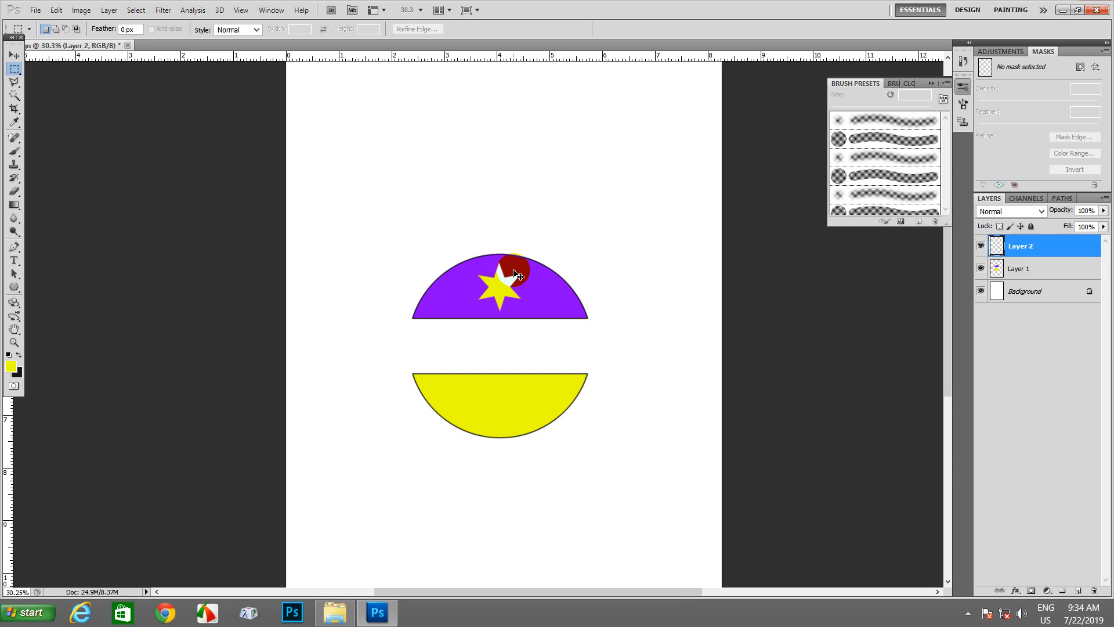
# - Undo the deselection and both alignments of the star
pyautogui.hotkey('ctrl', 'alt', 'z')
pyautogui.hotkey('ctrl', 'alt', 'z')
pyautogui.hotkey('ctrl', 'alt', 'z')
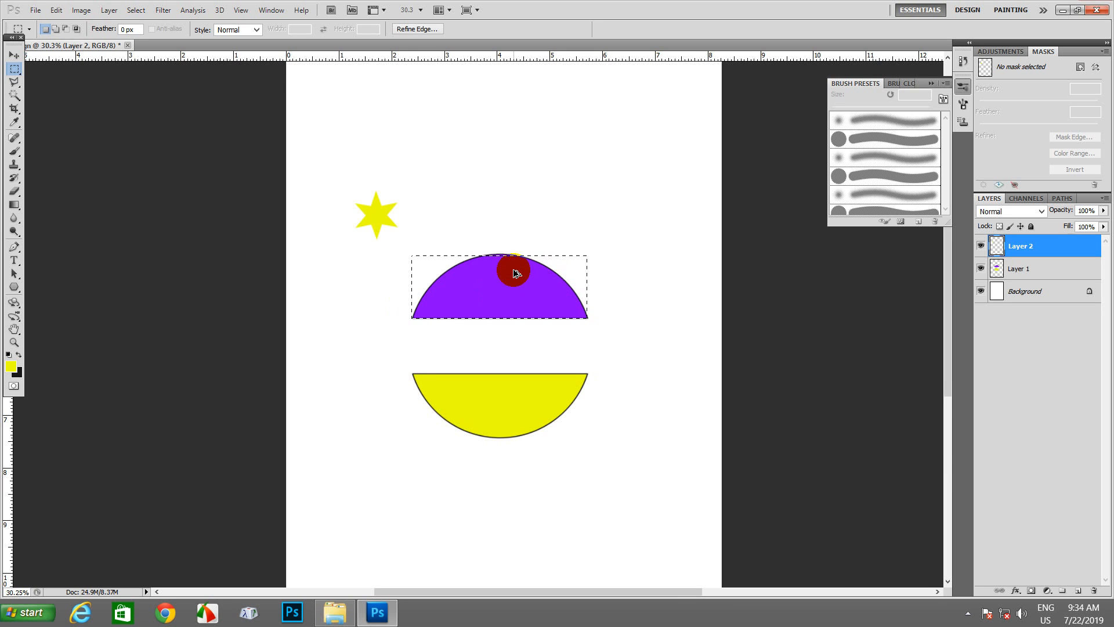
# - Center the star layer on the selection around the violet half, aligning horizontal centers first and vertical centers second
pyautogui.scroll(2, 518, 275)
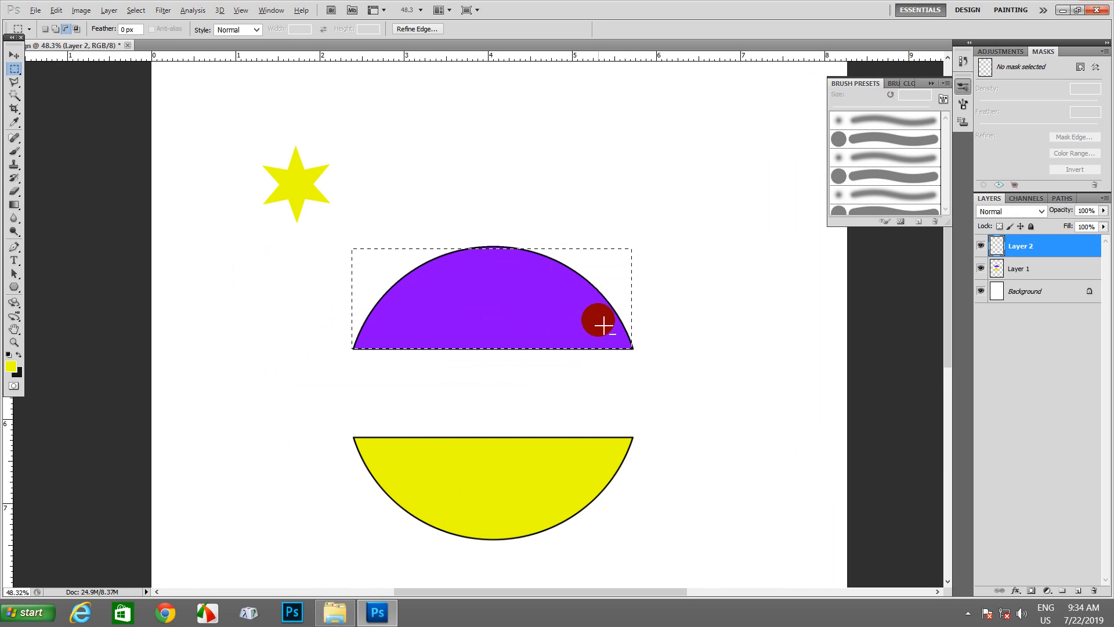
pyautogui.click(110, 10)
pyautogui.moveTo(259, 345)
pyautogui.click(335, 433)
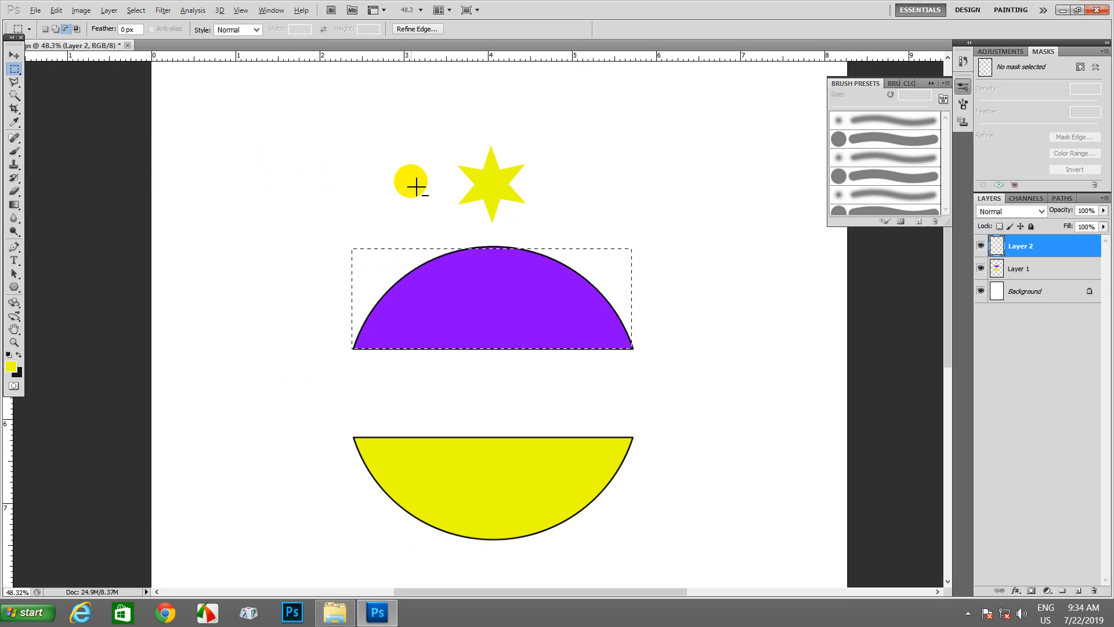
pyautogui.click(109, 10)
pyautogui.moveTo(260, 367)
pyautogui.click(323, 385)
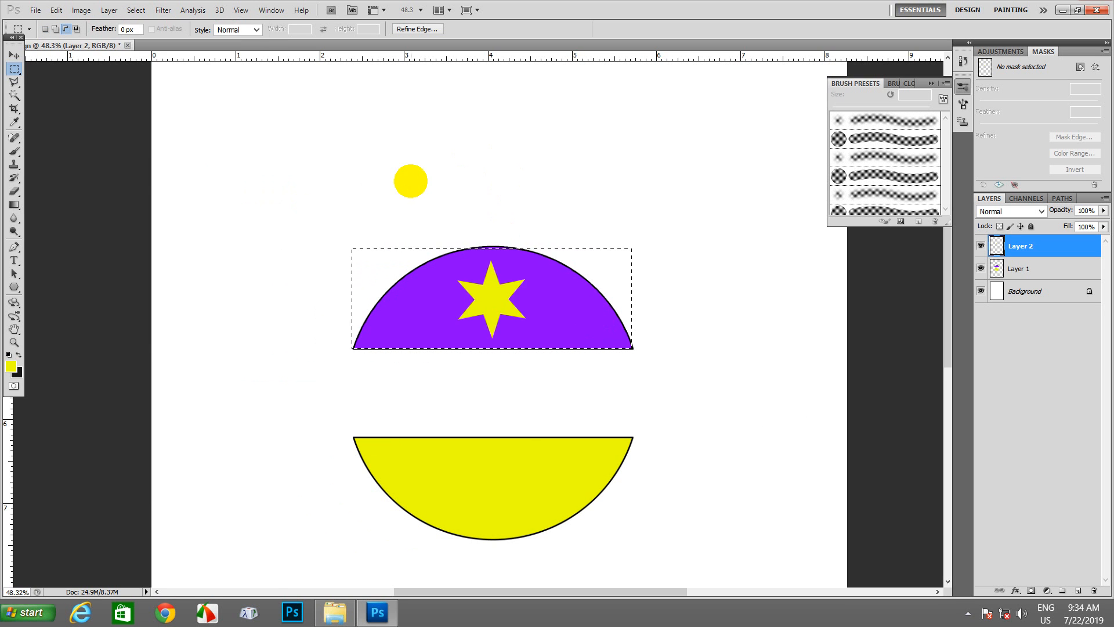
pyautogui.click(535, 303)
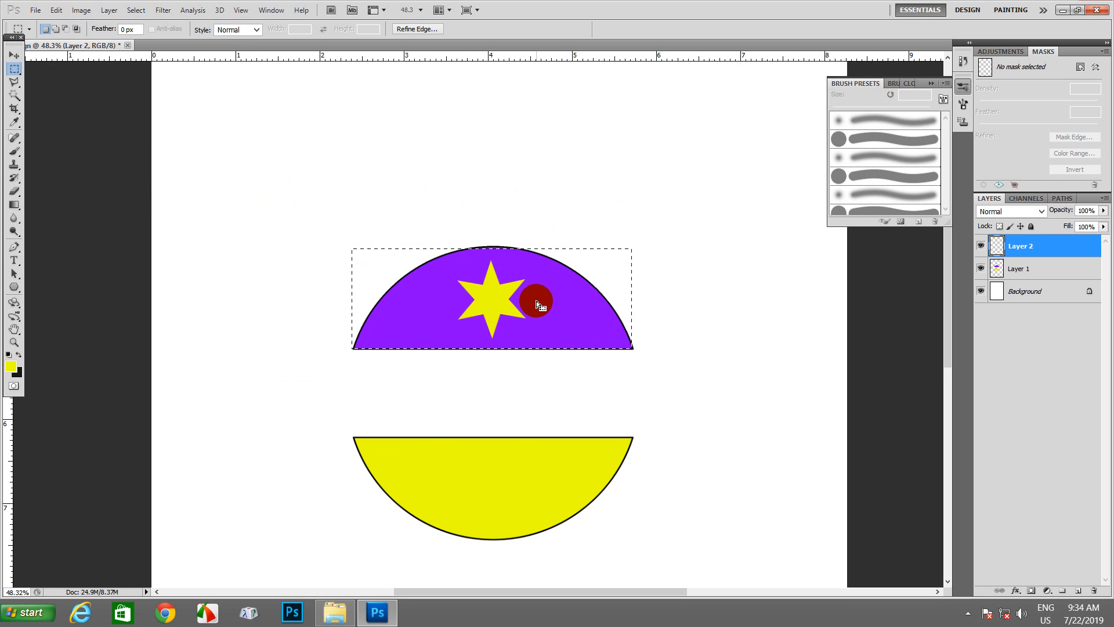
pyautogui.click(108, 10)
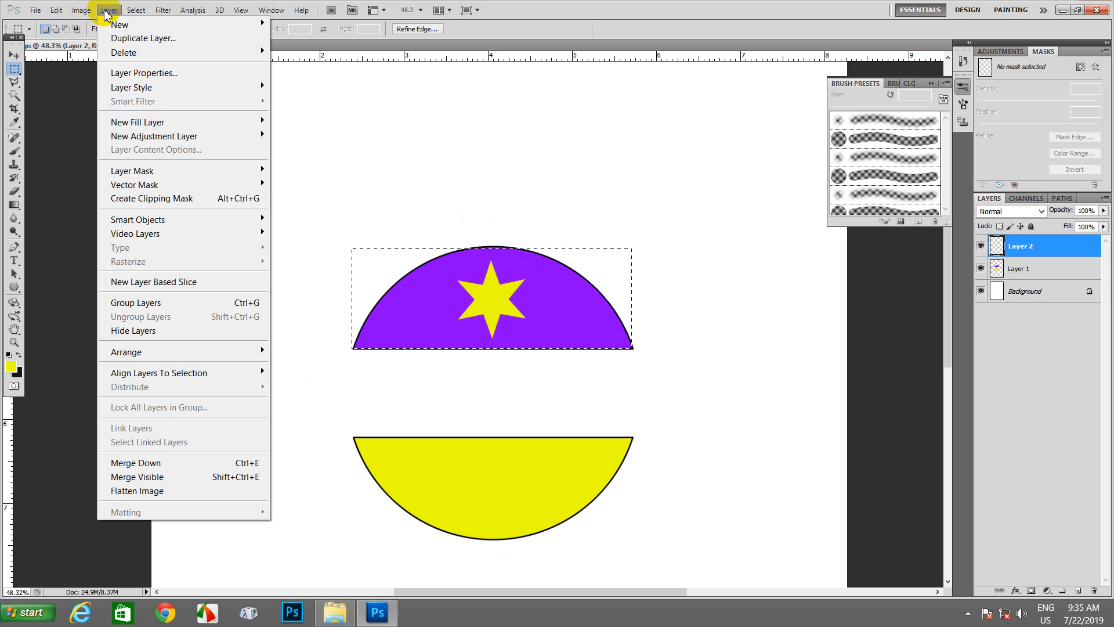
pyautogui.moveTo(228, 371)
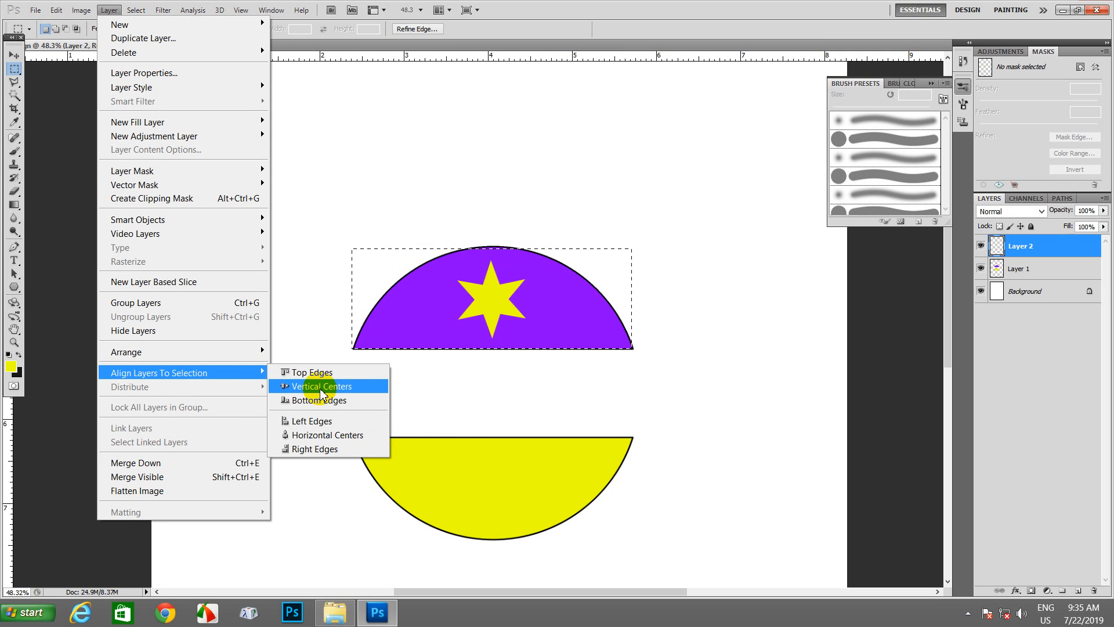
pyautogui.click(497, 299)
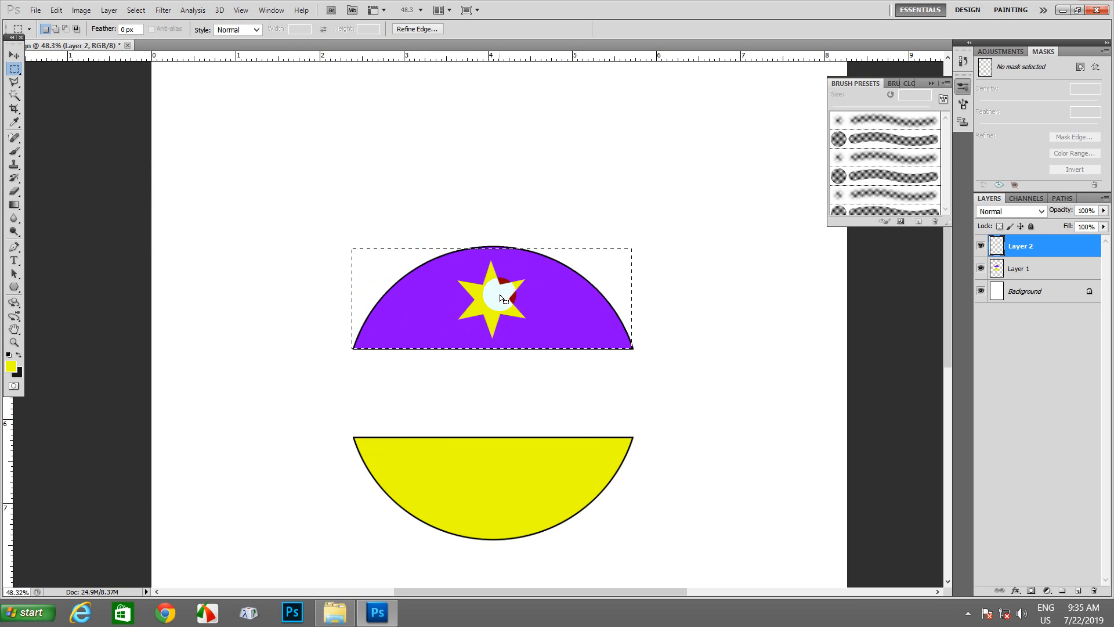
# - Clear the rectangular selection around the violet half and load the star on Layer 2 as a selection
pyautogui.hotkey('ctrl', 'd')
pyautogui.scroll(-6, 505, 300)
pyautogui.scroll(5, 505, 299)
pyautogui.scroll(3, 505, 299)
pyautogui.scroll(-3, 505, 299)
pyautogui.scroll(1, 503, 314)
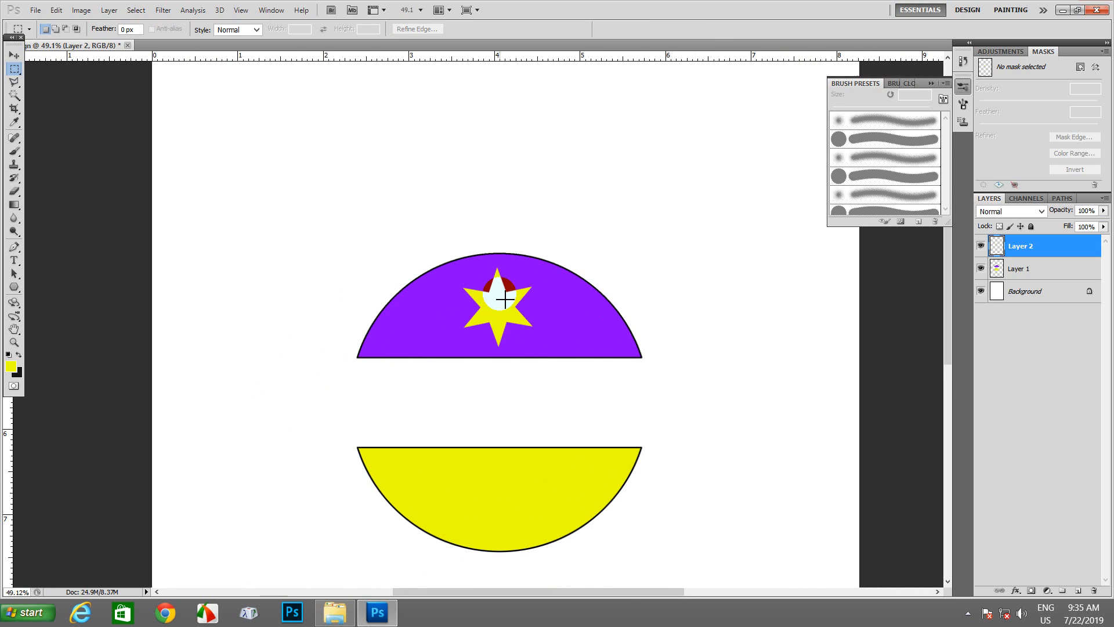
pyautogui.moveTo(502, 323); pyautogui.dragTo(501, 316)
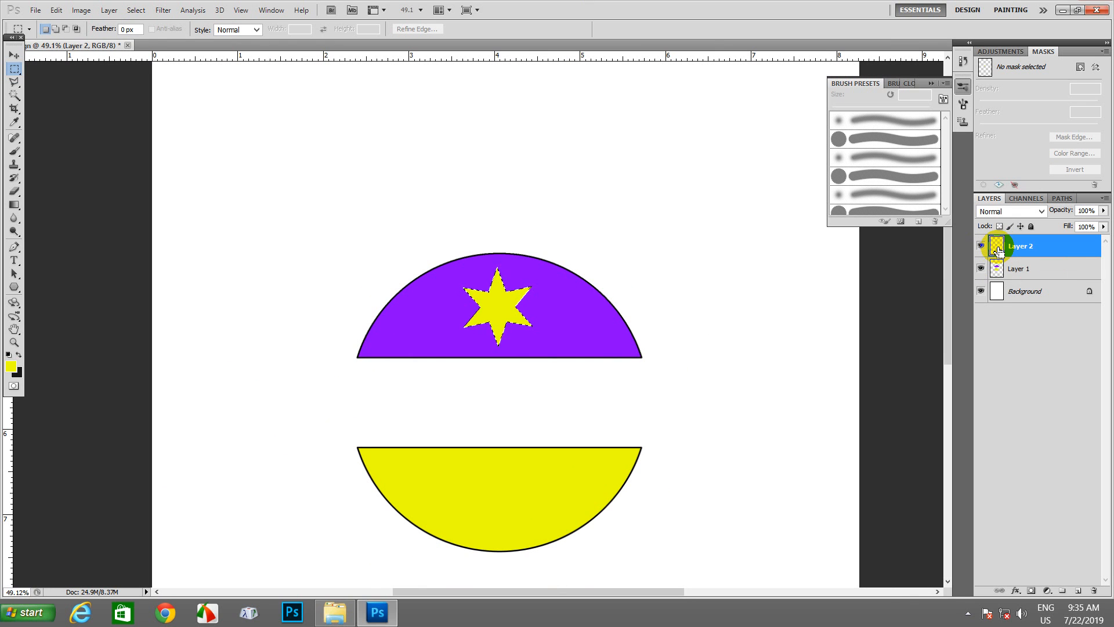
# - Change the foreground color to red, fill the star selection on Layer 2 with it, and deselect
pyautogui.keyDown('ctrl'); pyautogui.click(998, 250); pyautogui.keyUp('ctrl')
pyautogui.scroll(3, 488, 305)
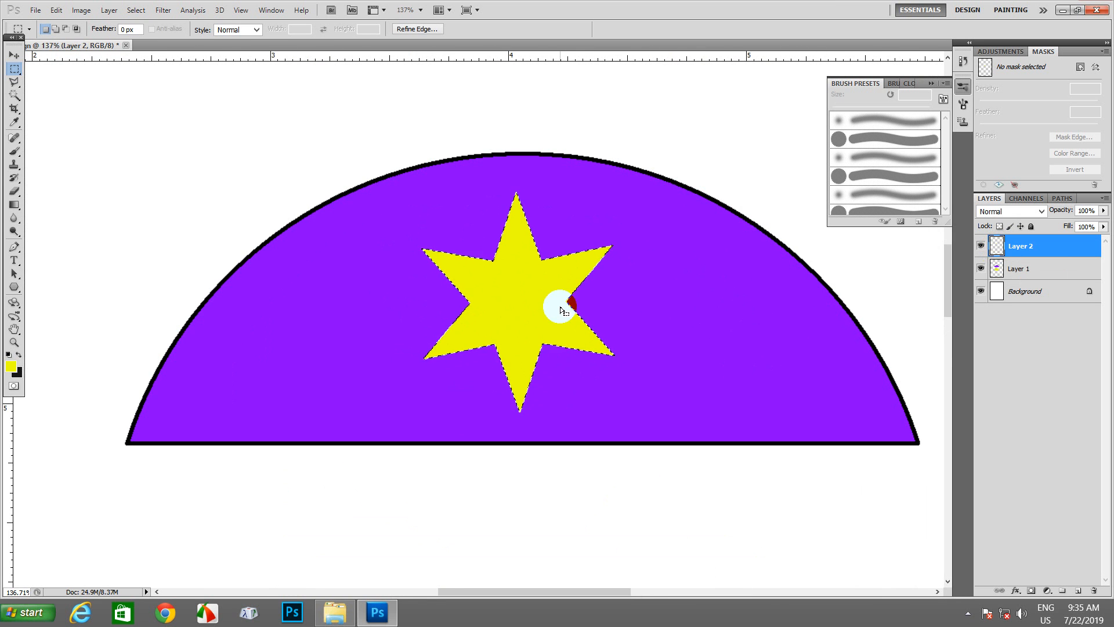
pyautogui.scroll(-2, 558, 311)
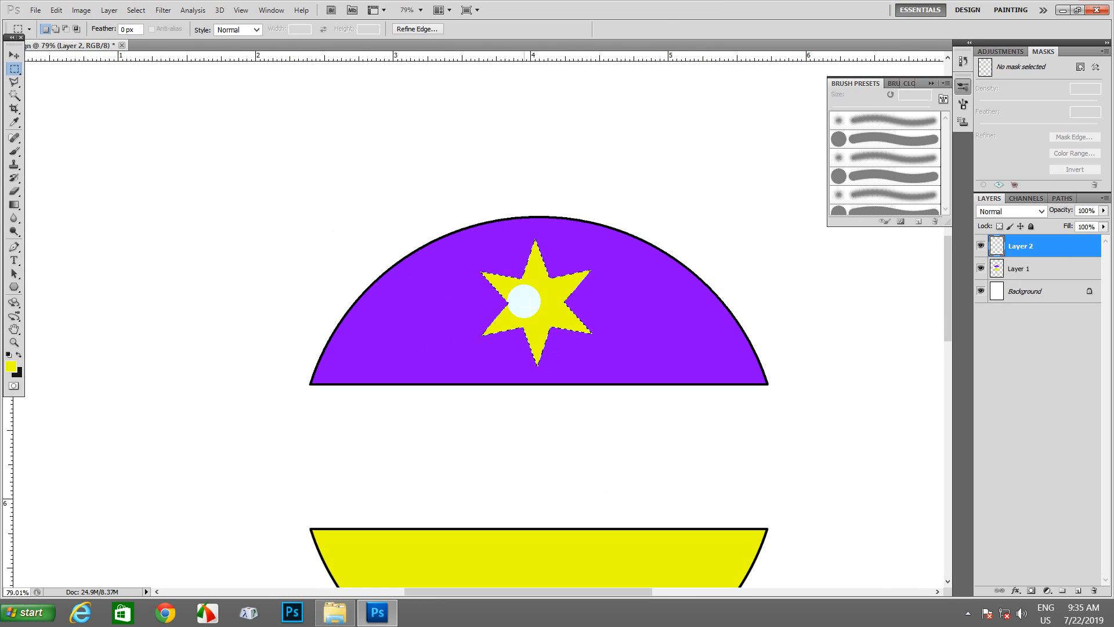
pyautogui.click(11, 365)
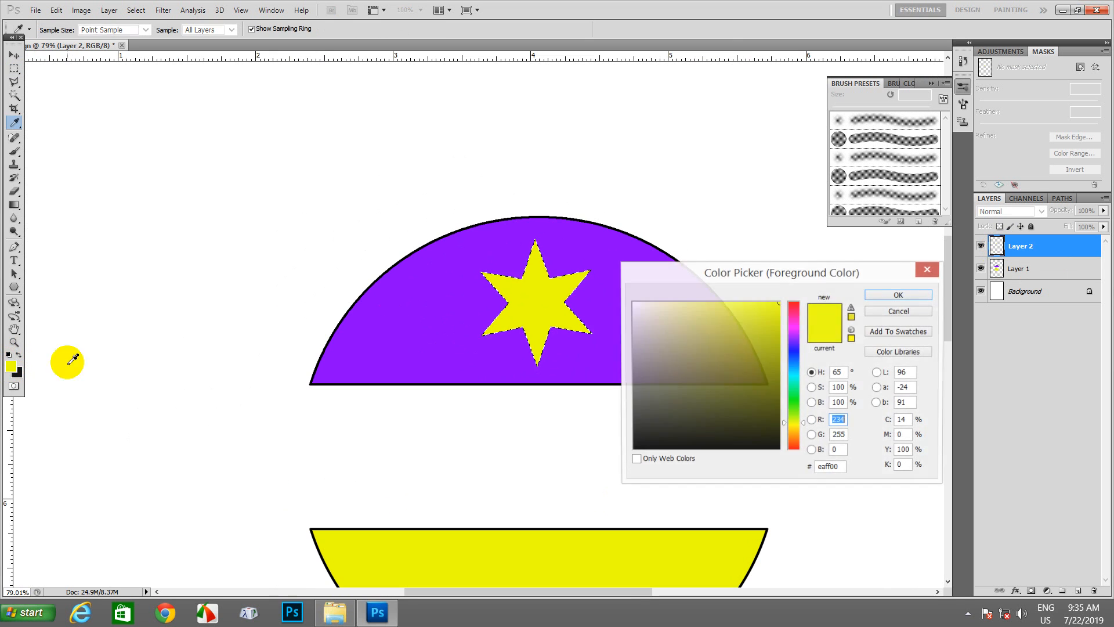
pyautogui.click(794, 314)
pyautogui.click(898, 295)
pyautogui.press('m')
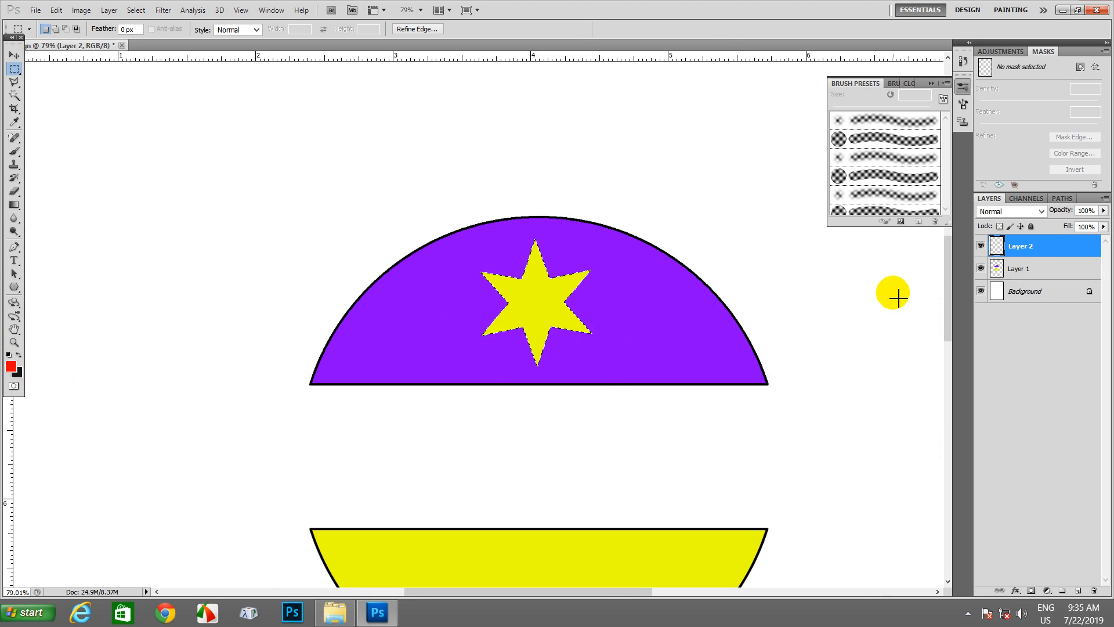
pyautogui.hotkey('alt', 'BackSpace')
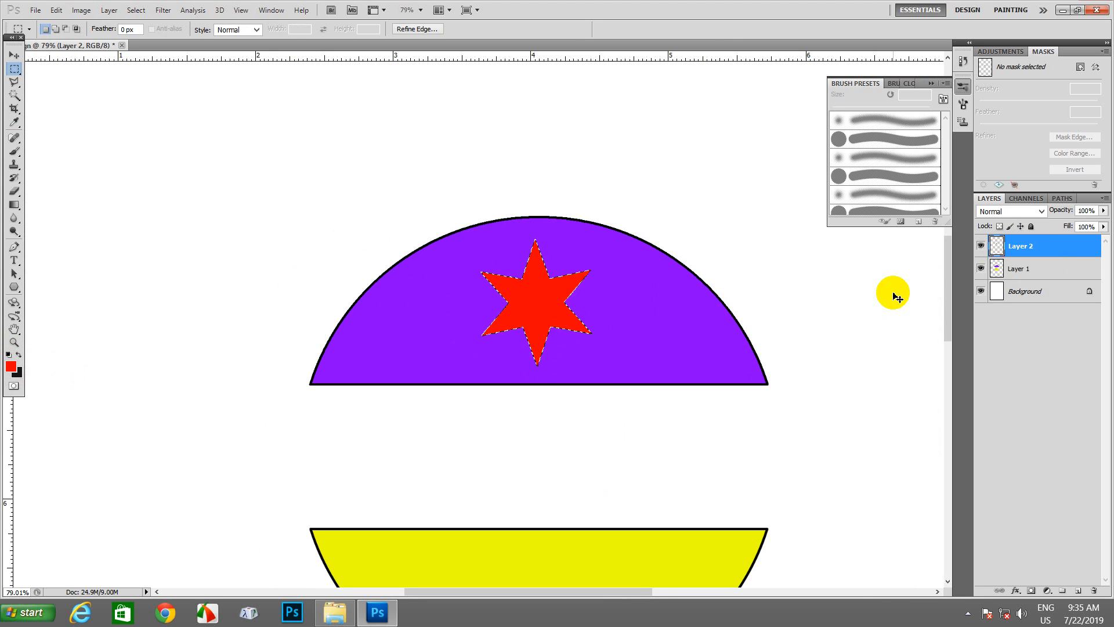
pyautogui.scroll(-3, 746, 319)
pyautogui.scroll(3, 621, 340)
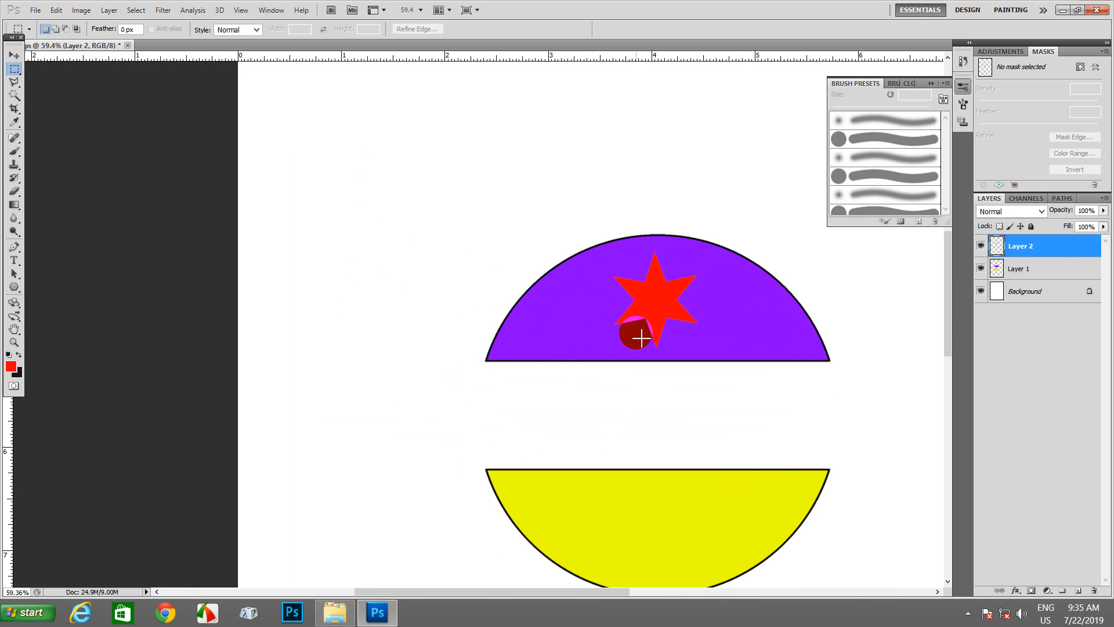
pyautogui.scroll(1, 700, 296)
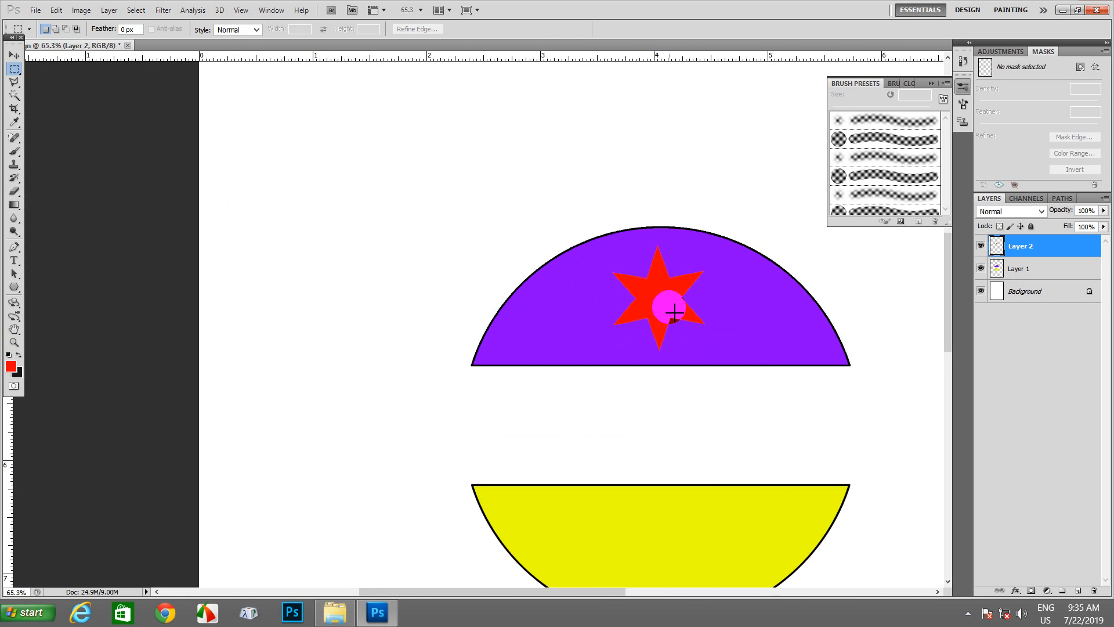
pyautogui.scroll(1, 675, 314)
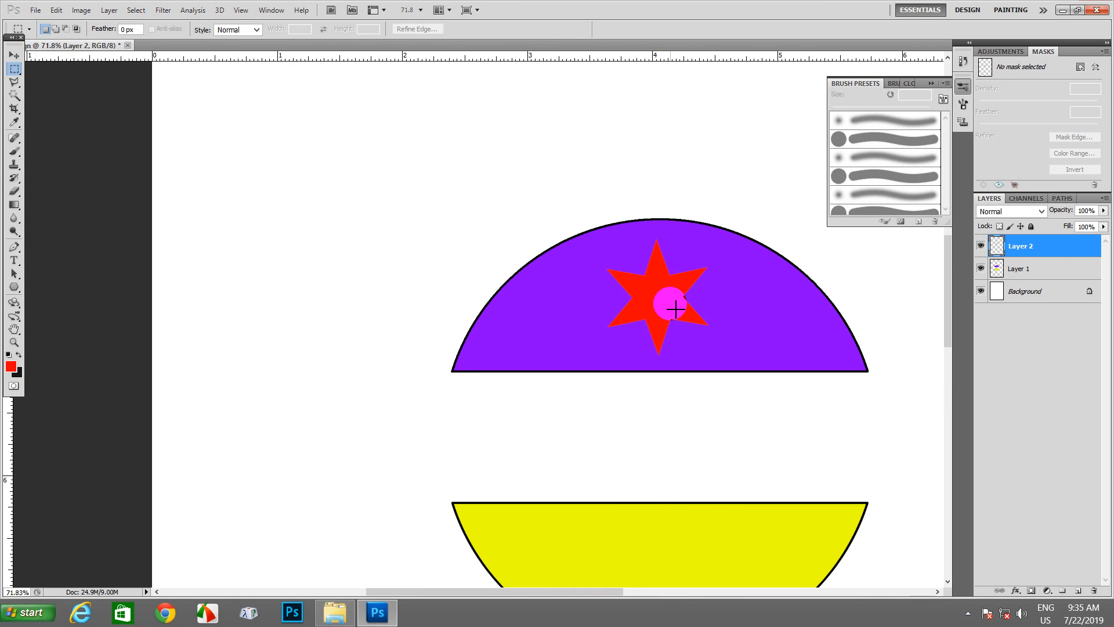
# - Set up the Horizontal Type tool with a font size of 30 pt
pyautogui.scroll(-8, 675, 310)
pyautogui.scroll(2, 690, 352)
pyautogui.moveTo(756, 358); pyautogui.dragTo(591, 339)
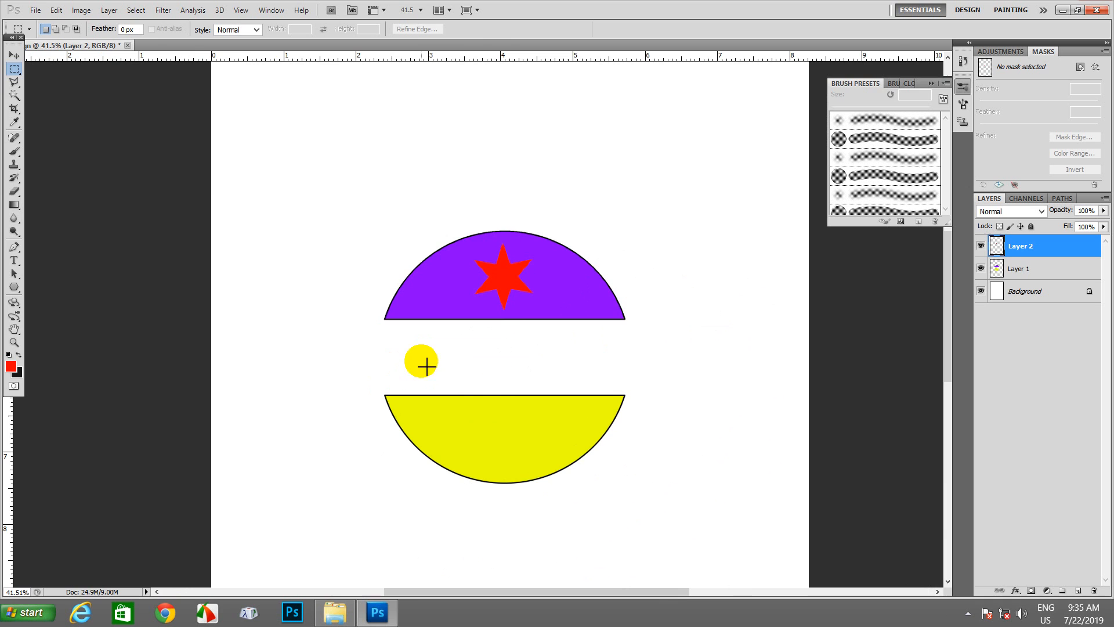
pyautogui.click(14, 260)
pyautogui.click(14, 261)
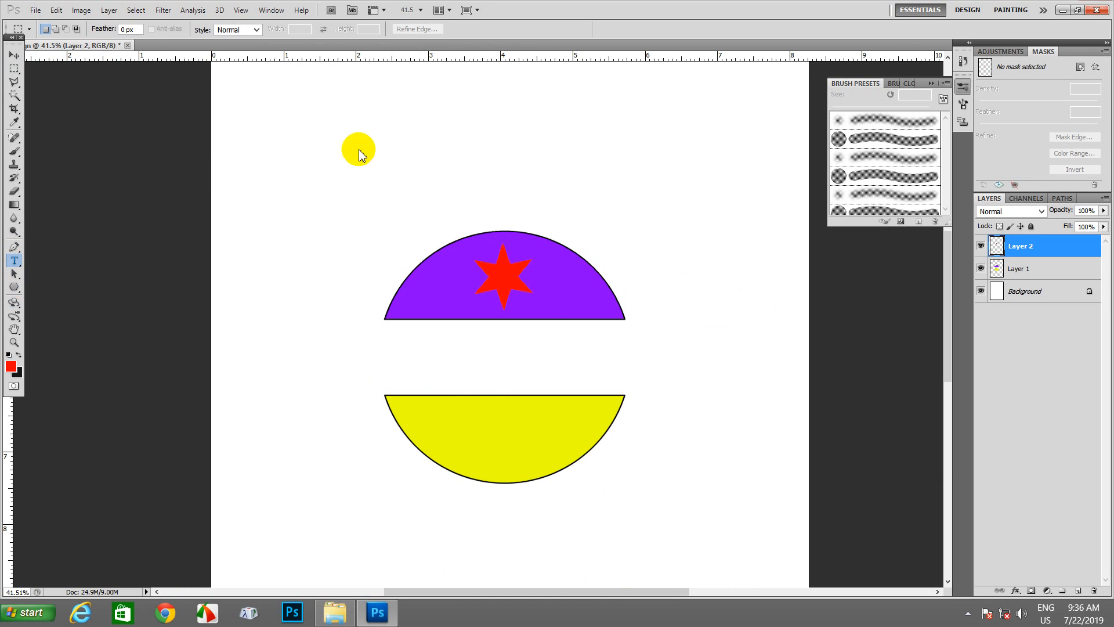
pyautogui.click(16, 262)
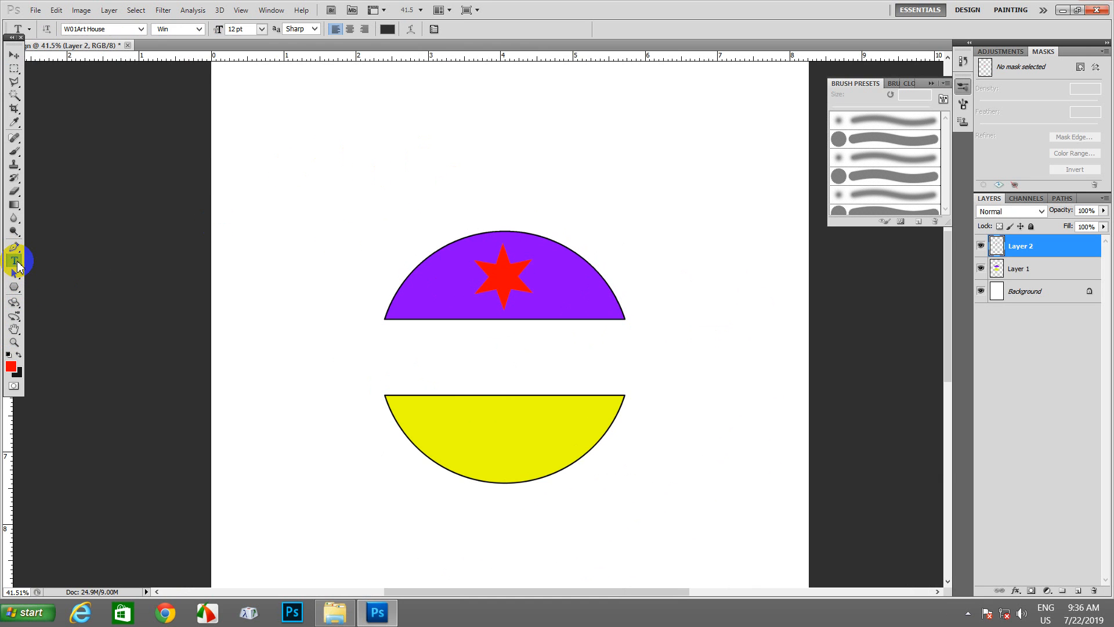
pyautogui.moveTo(18, 266); pyautogui.dragTo(86, 261)
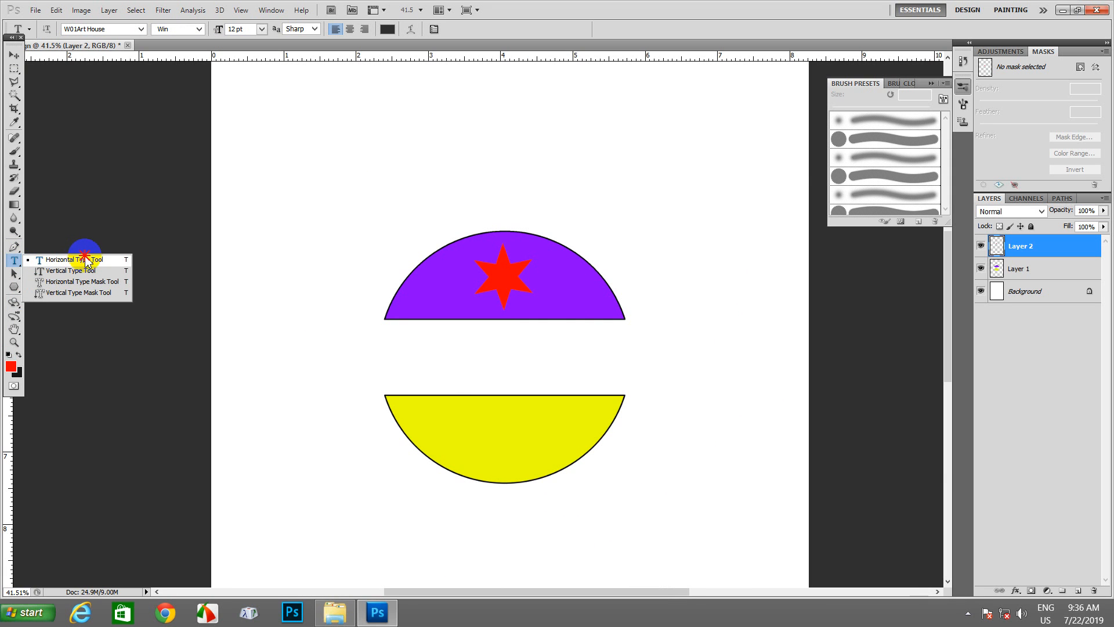
pyautogui.click(118, 265)
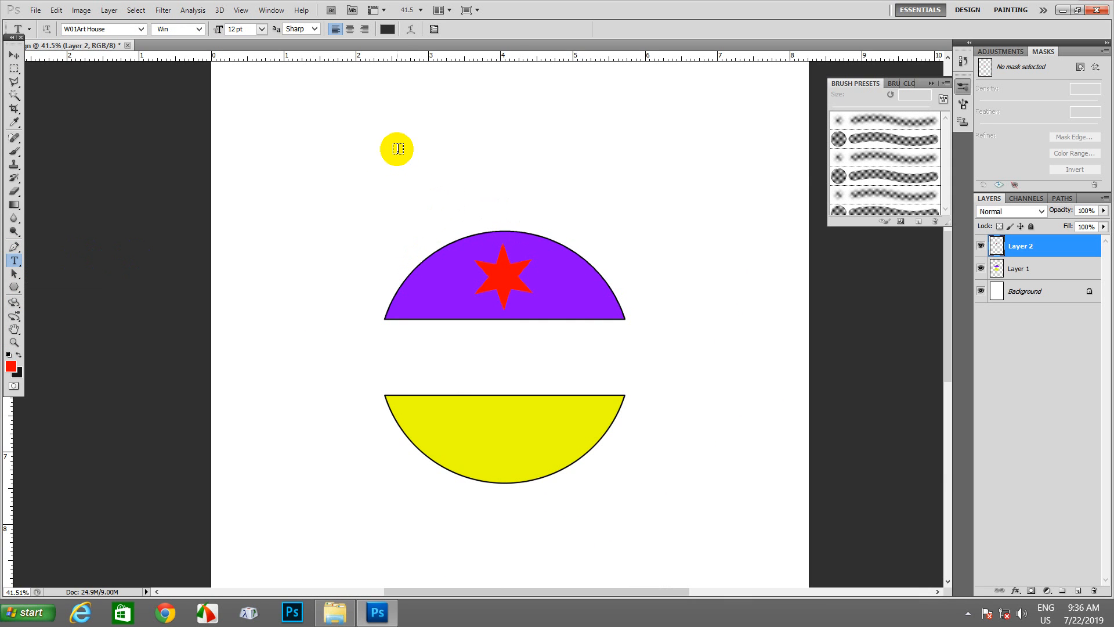
pyautogui.click(236, 30)
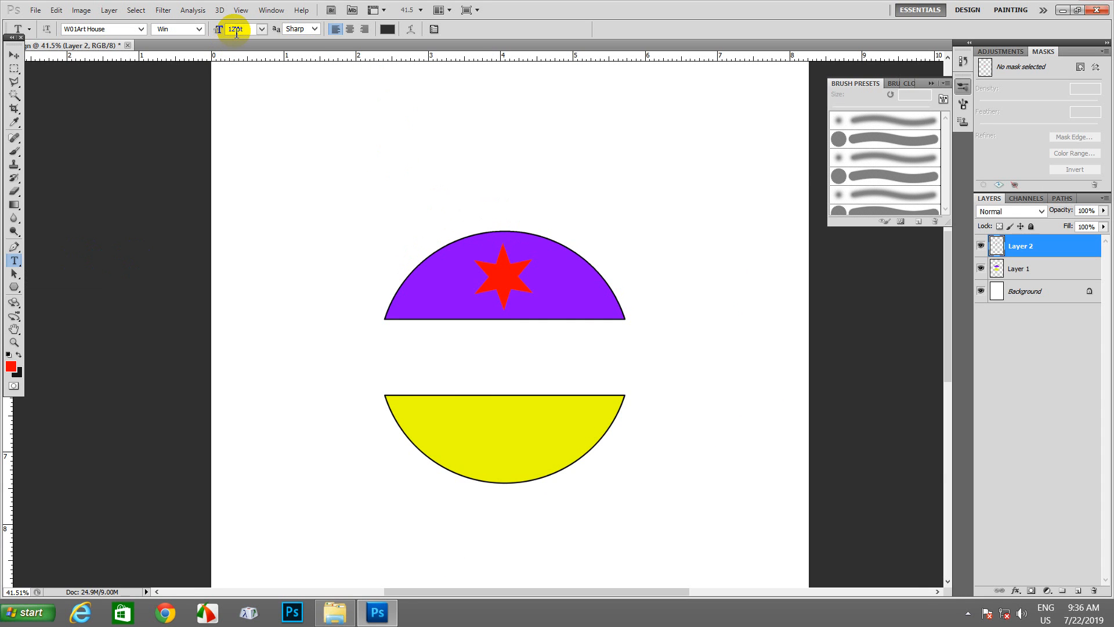
pyautogui.moveTo(247, 29); pyautogui.dragTo(207, 27)
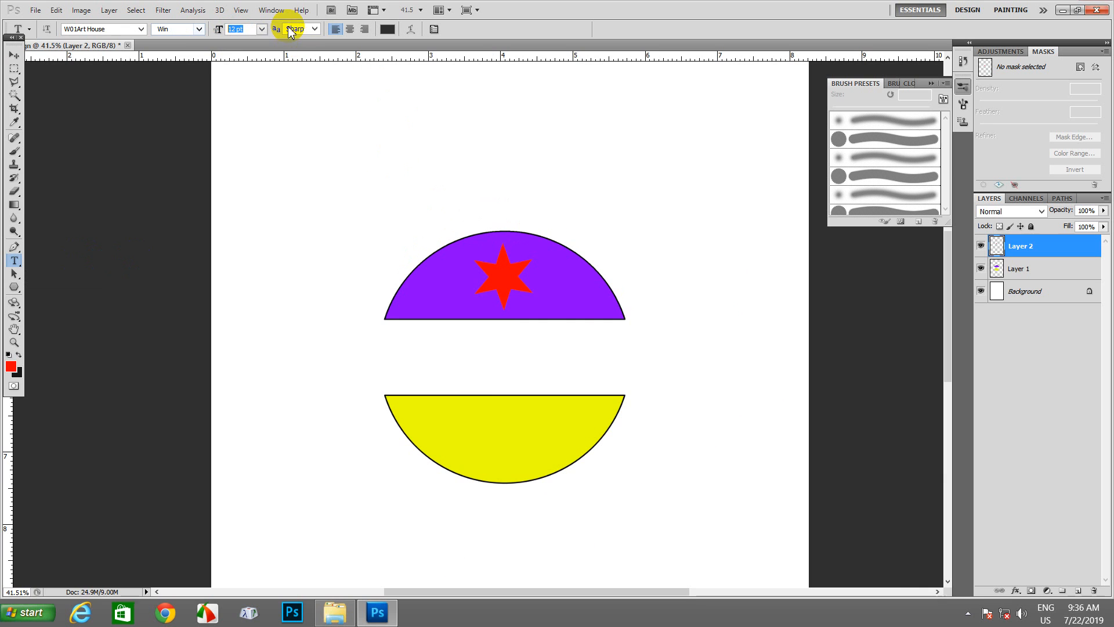
pyautogui.write('30')
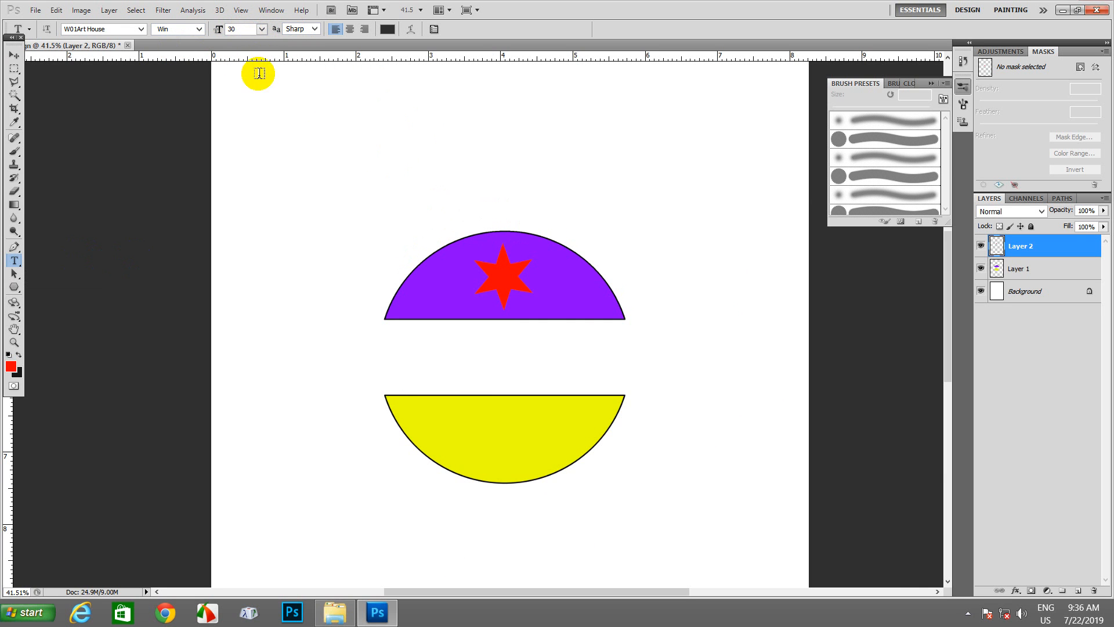
pyautogui.press('Return')
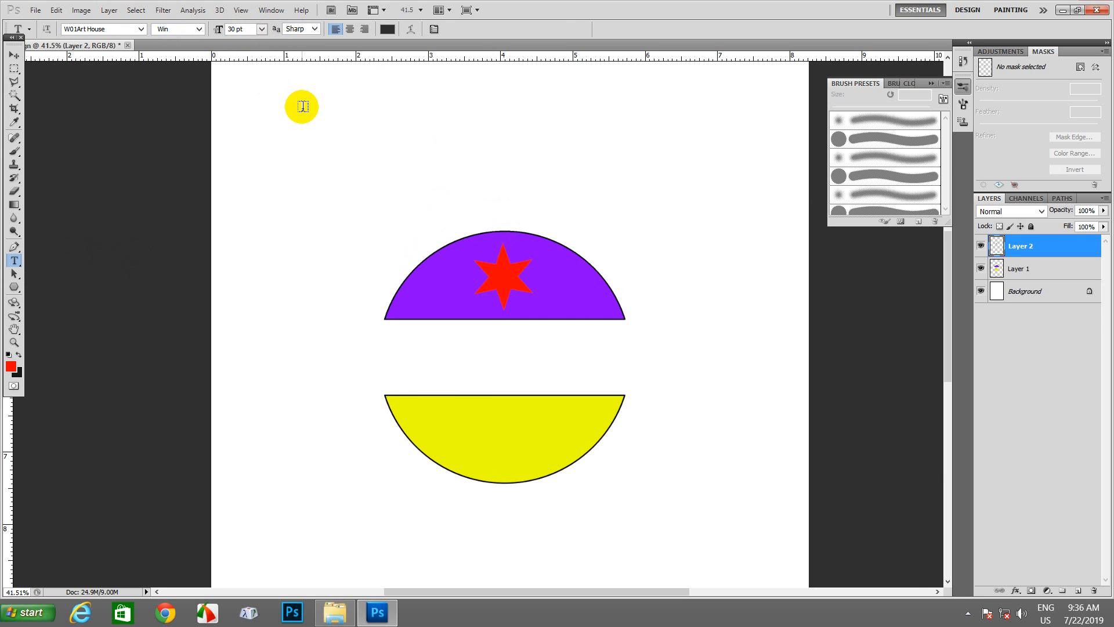
# - Add a two-line text above the circle, reading "နေလ" and "စက်ချုပ်ပစ္စည်းအရောင်းဆိုင်"
pyautogui.click(330, 145)
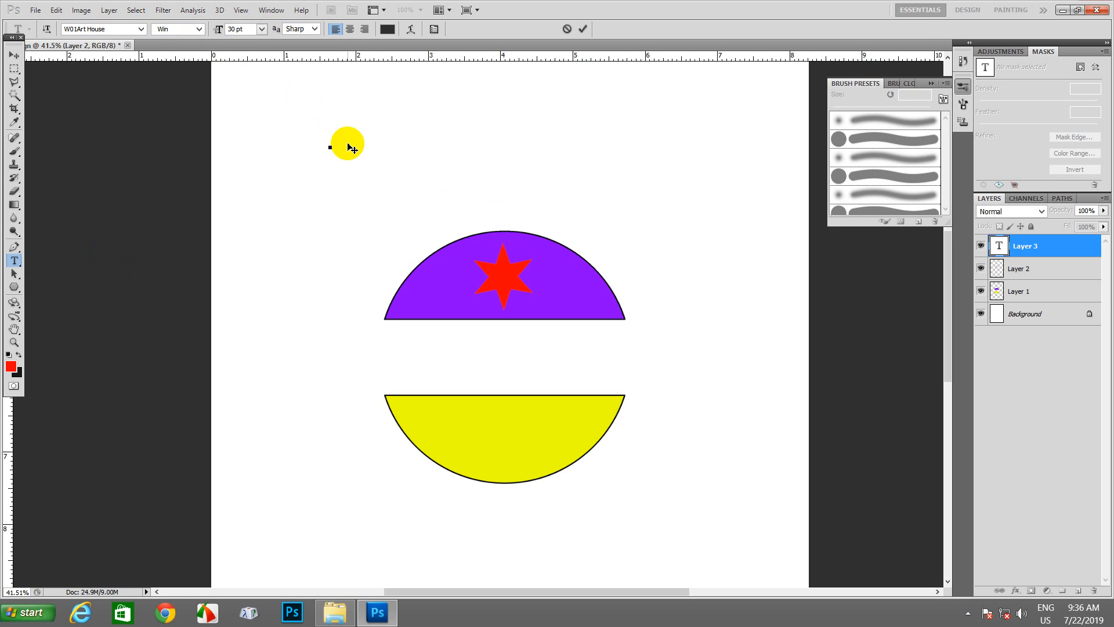
pyautogui.write('j')
pyautogui.press('ctrl')
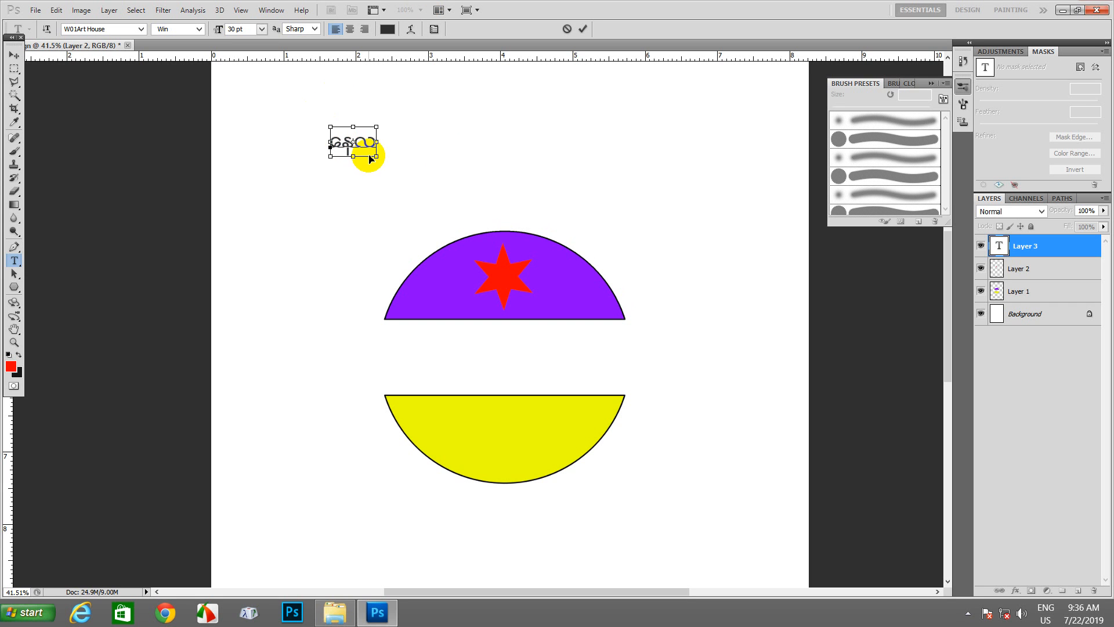
pyautogui.hotkey('ctrl', 'a')
pyautogui.moveTo(506, 318); pyautogui.dragTo(506, 309)
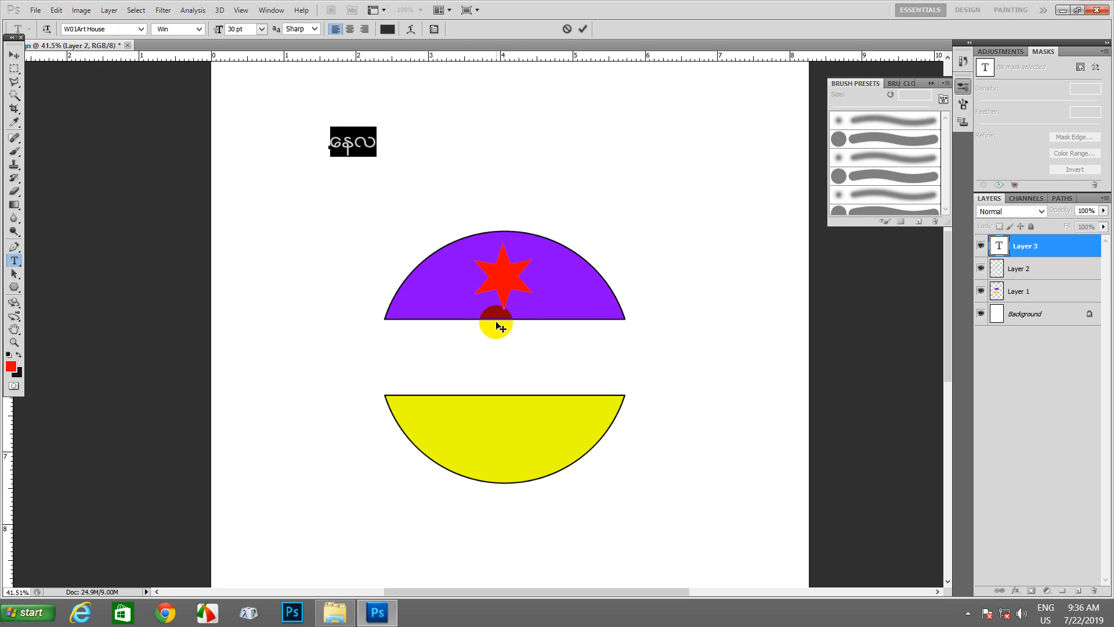
pyautogui.click(378, 148)
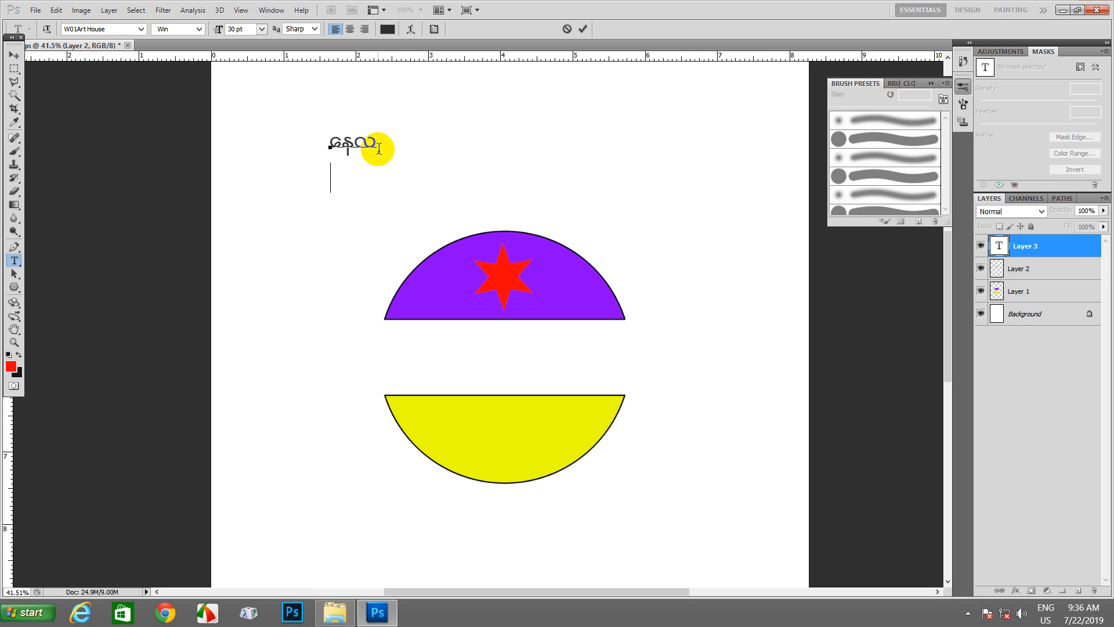
pyautogui.write('က်ချ')
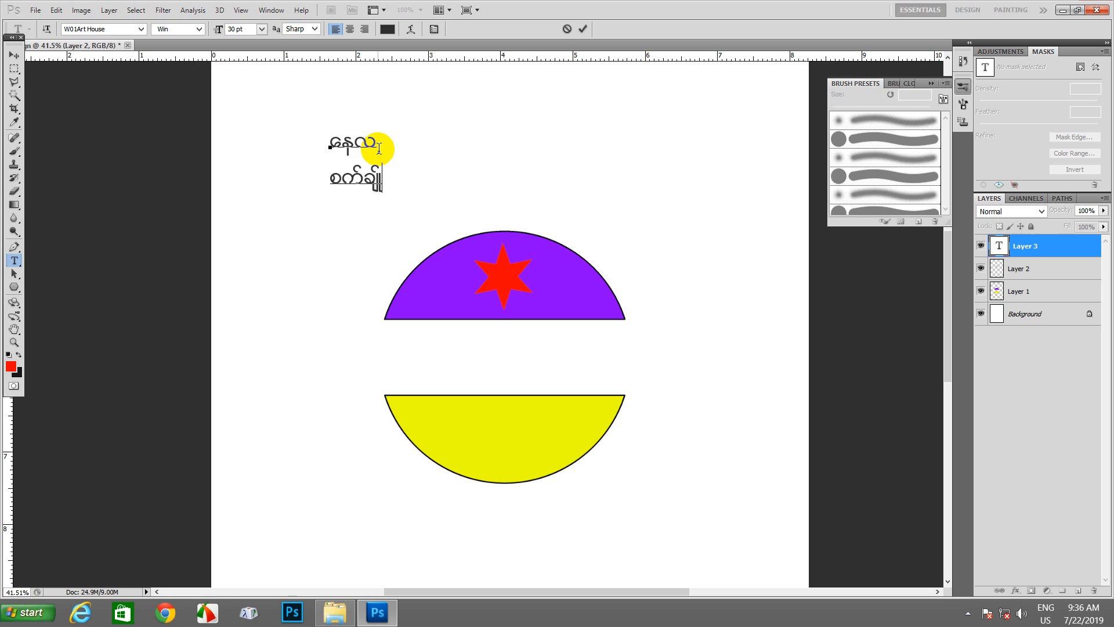
pyautogui.write('ုပ်ပစ္စ')
pyautogui.write('ည်းအေရာင်းဆိုင်')
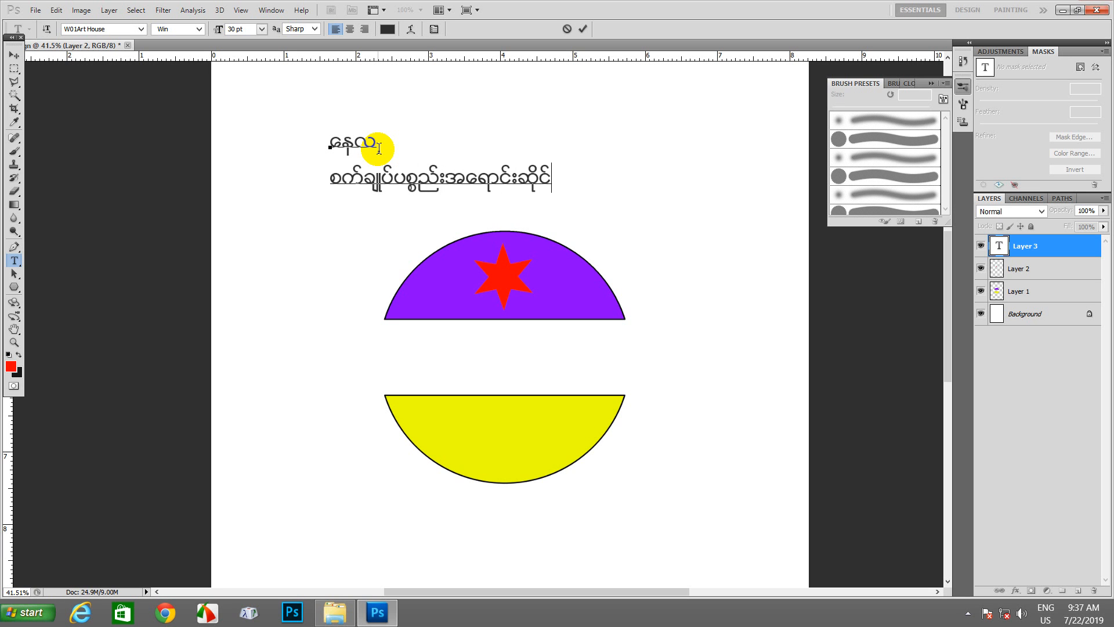
# - Center-align both lines of the text and commit the text layer
pyautogui.hotkey('ctrl', 'a')
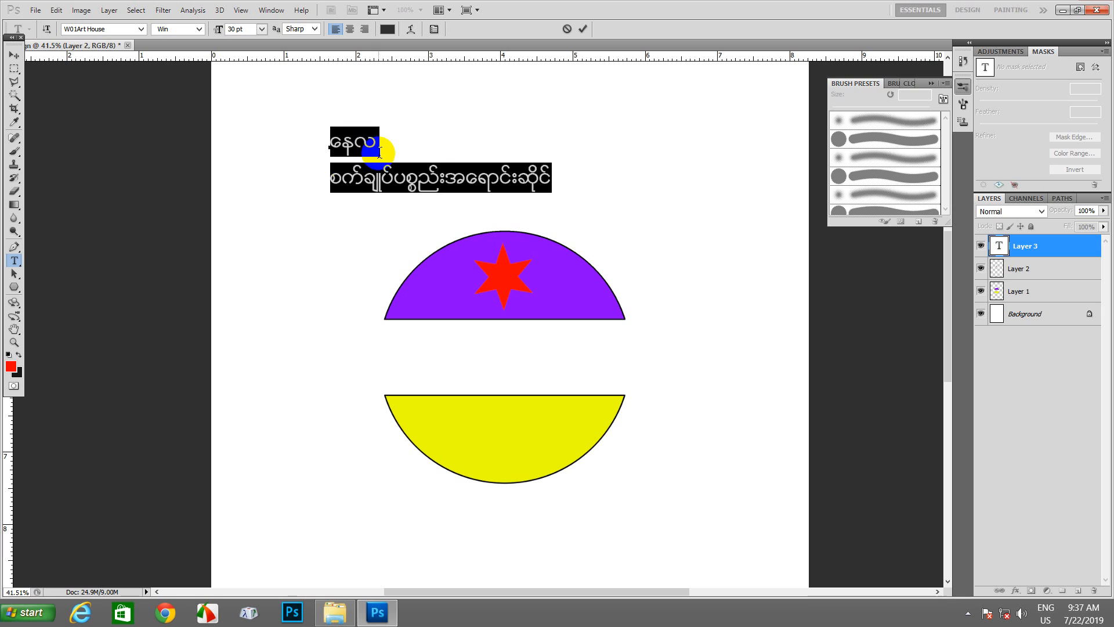
pyautogui.click(351, 29)
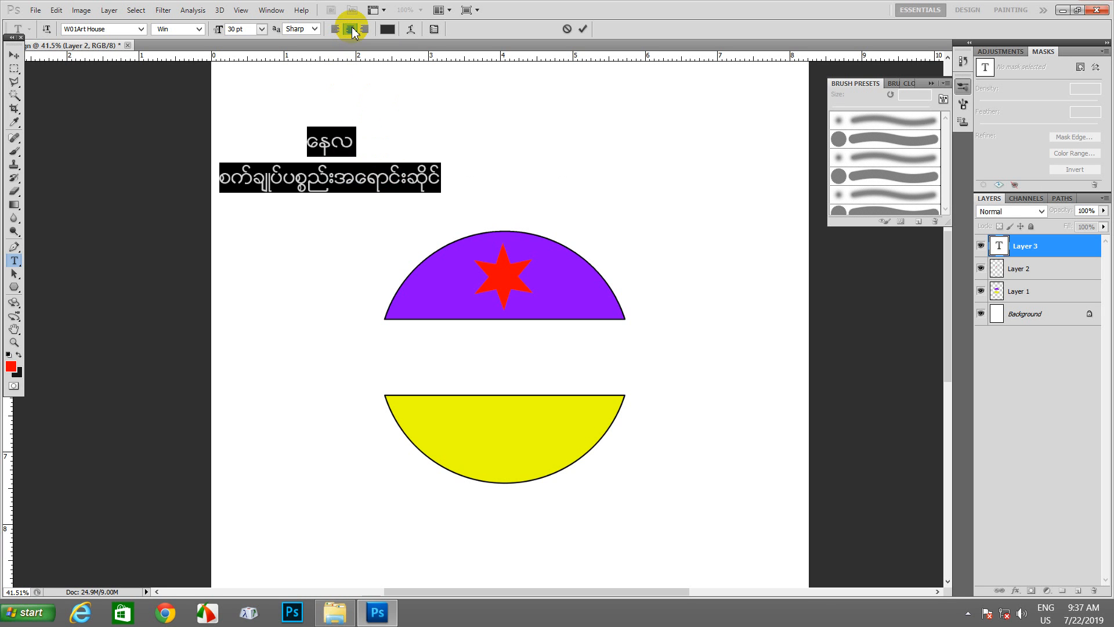
pyautogui.click(582, 29)
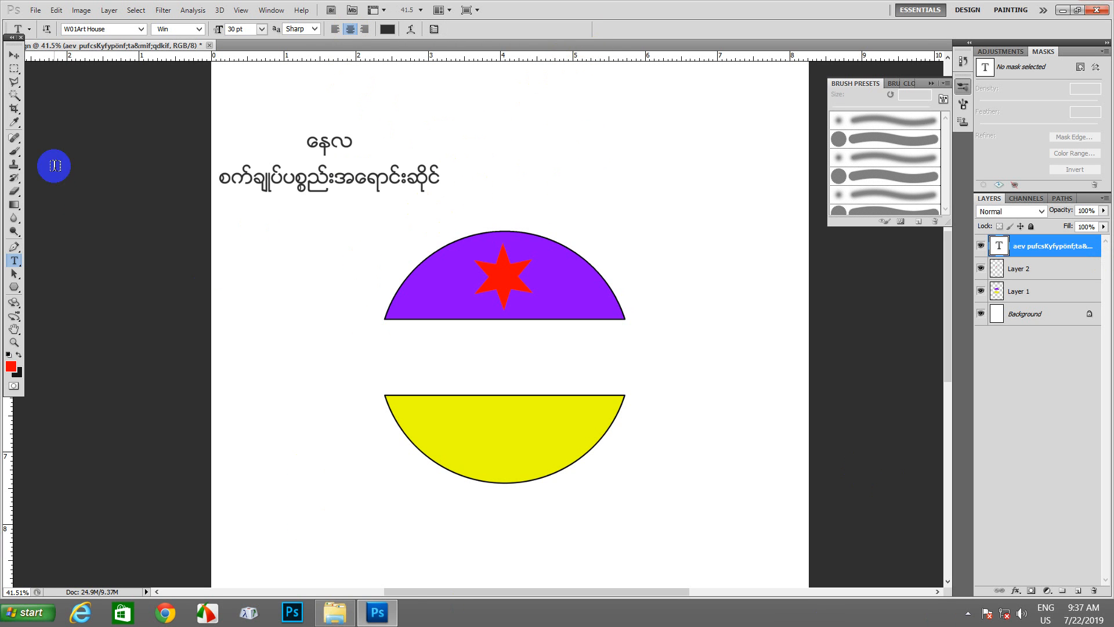
# - Make a rectangular marquee selection that spans the white gap between the violet and yellow halves
pyautogui.moveTo(14, 69); pyautogui.dragTo(45, 68)
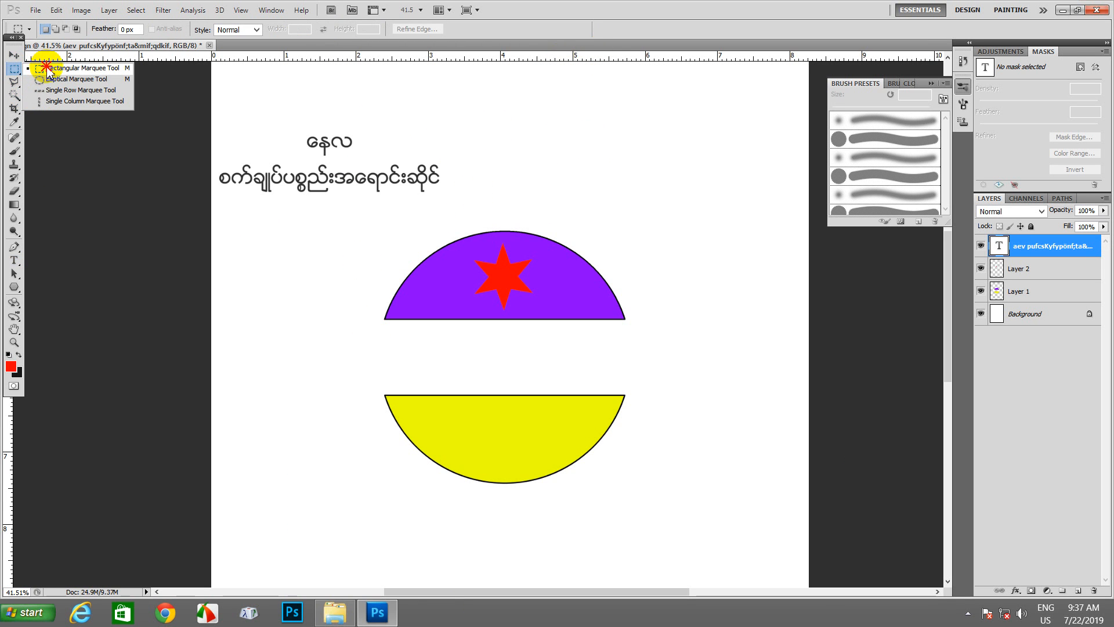
pyautogui.click(46, 68)
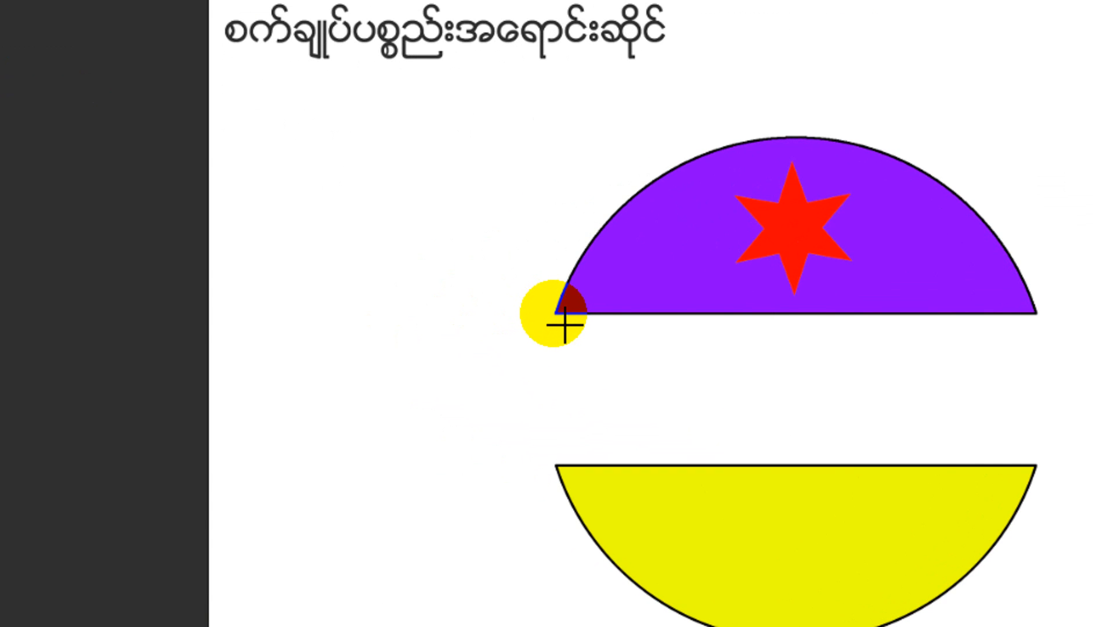
pyautogui.moveTo(555, 313); pyautogui.dragTo(992, 452)
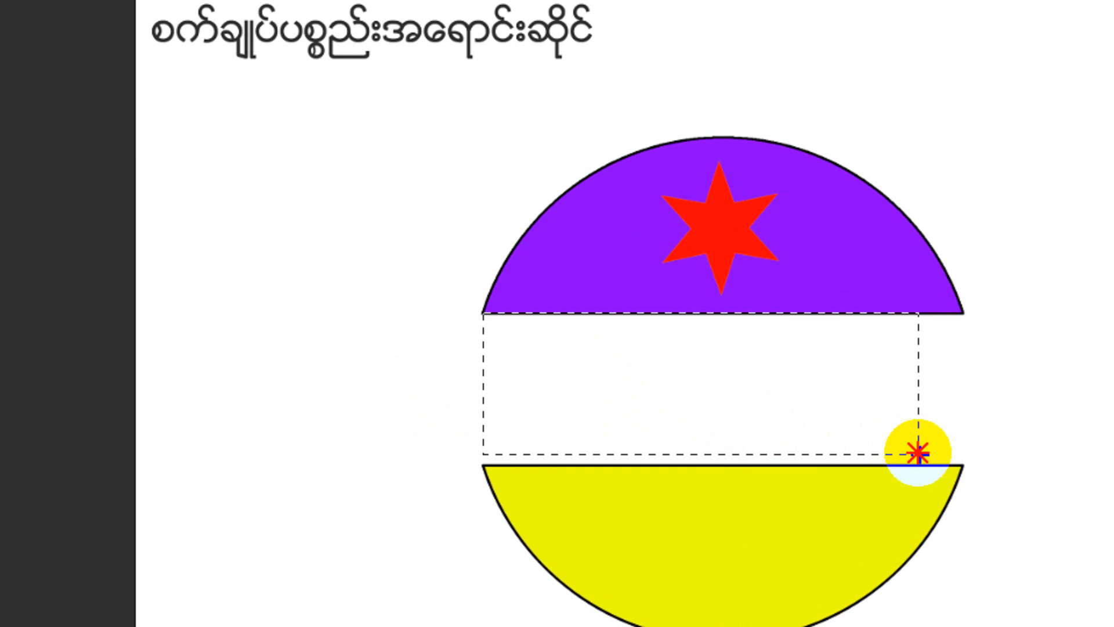
pyautogui.moveTo(919, 453); pyautogui.dragTo(960, 463)
pyautogui.moveTo(883, 462); pyautogui.dragTo(883, 462)
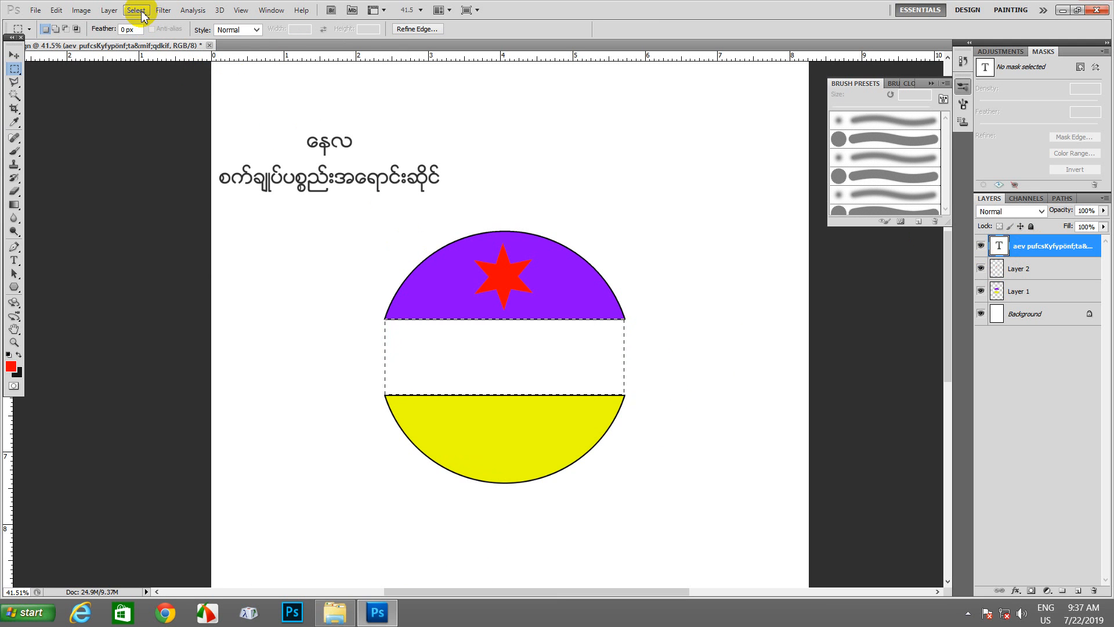
# - Align the text layer to the selection by vertical centers and horizontal centers
pyautogui.click(111, 11)
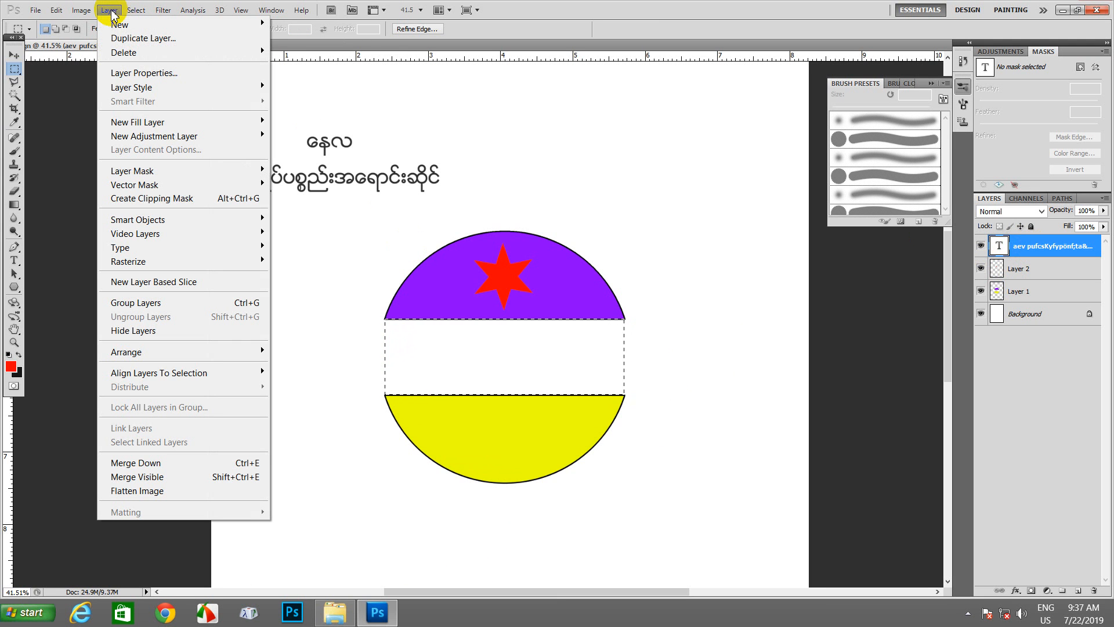
pyautogui.moveTo(219, 374)
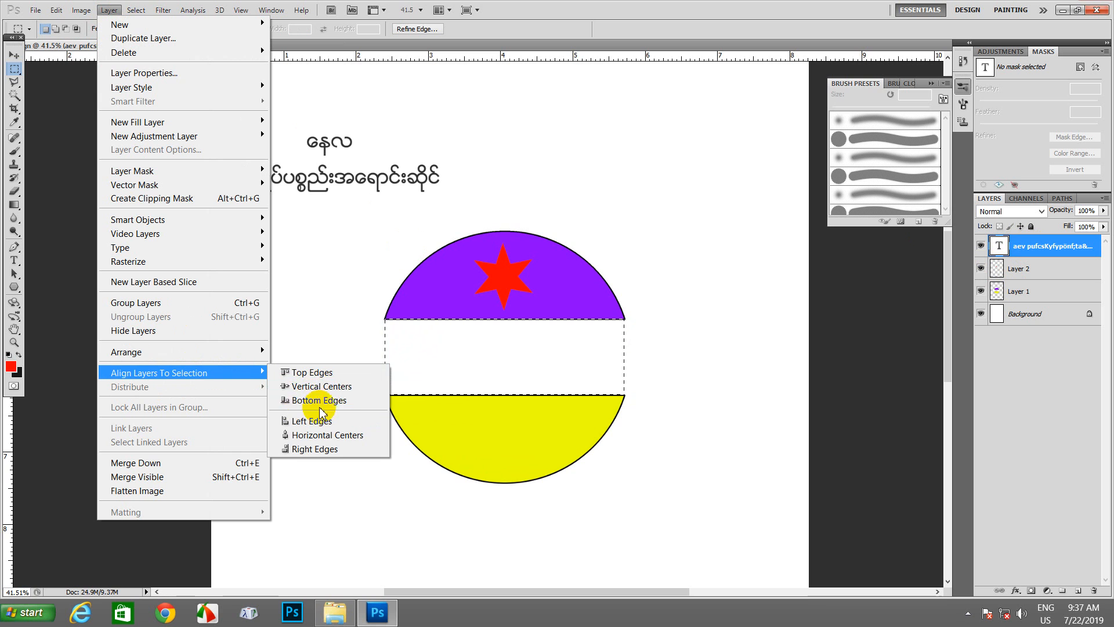
pyautogui.click(319, 387)
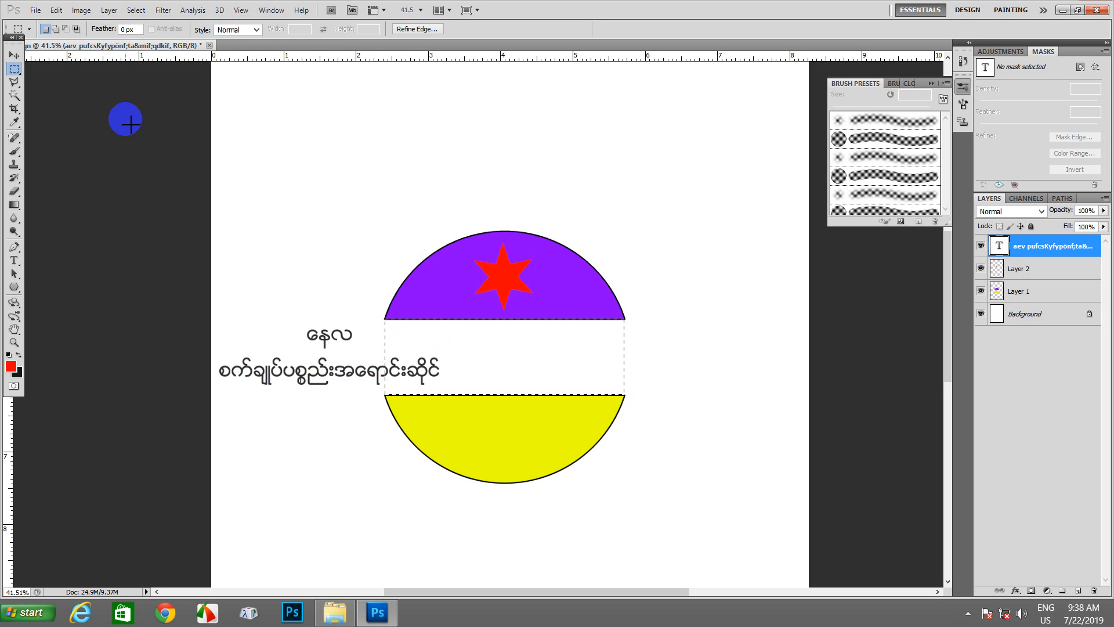
pyautogui.click(109, 11)
pyautogui.moveTo(226, 373)
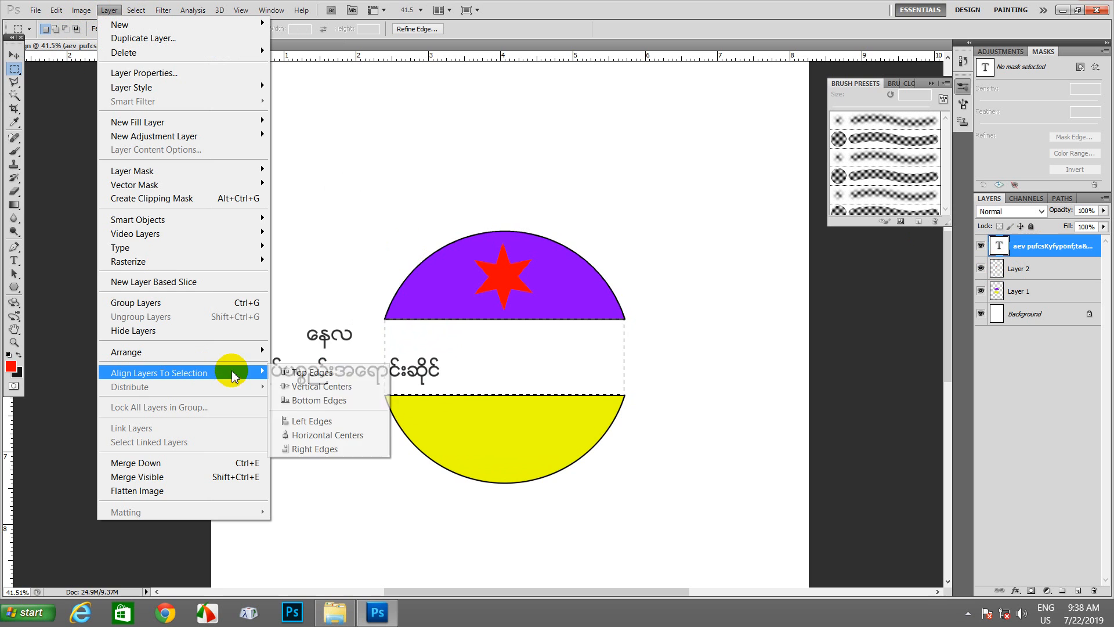
pyautogui.click(328, 435)
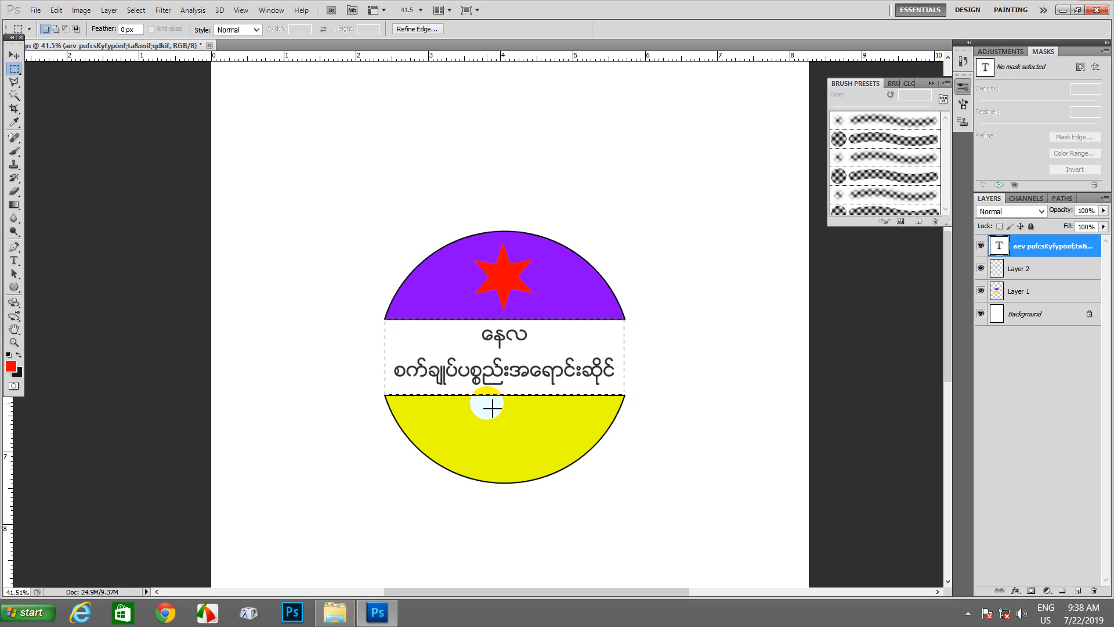
# - Deselect the rectangular selection around the gap between the two halves
pyautogui.click(136, 10)
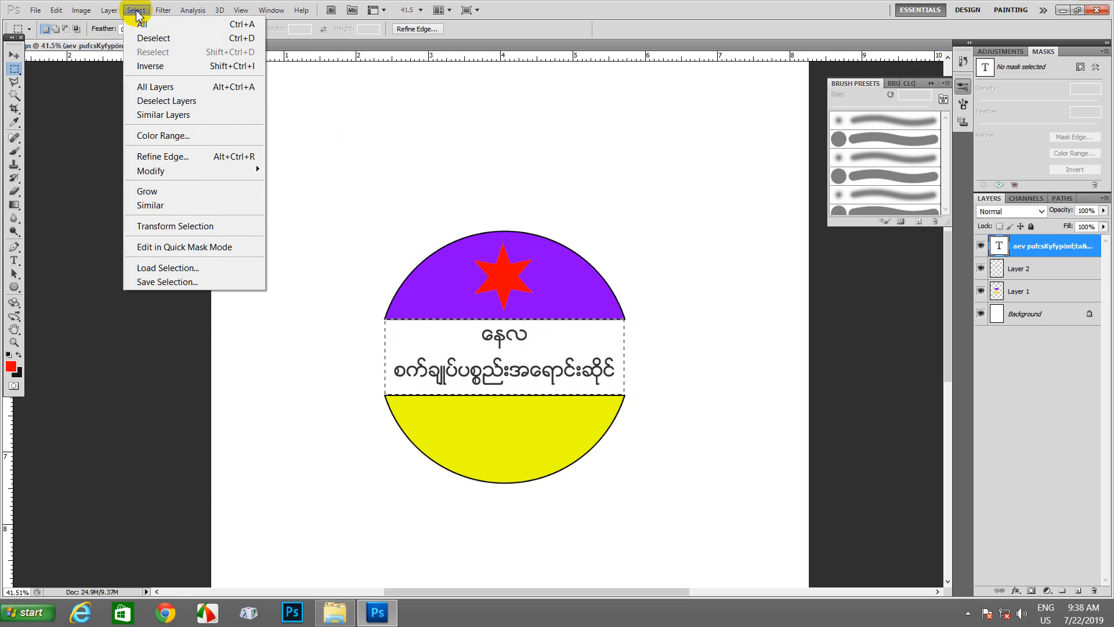
pyautogui.click(154, 38)
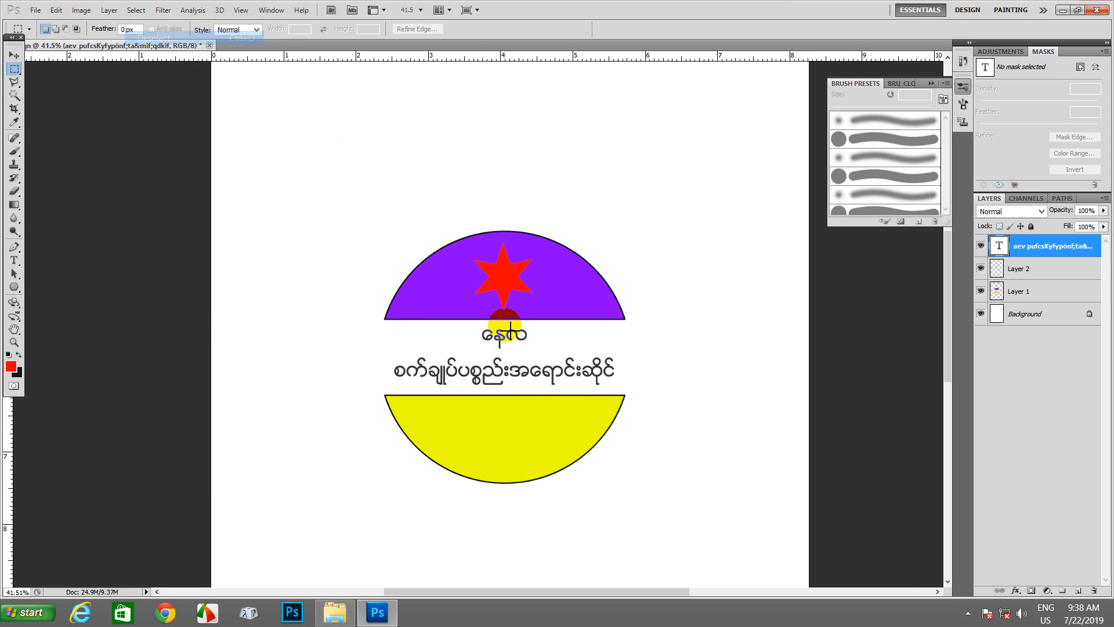
pyautogui.scroll(1, 515, 333)
pyautogui.scroll(-1, 515, 333)
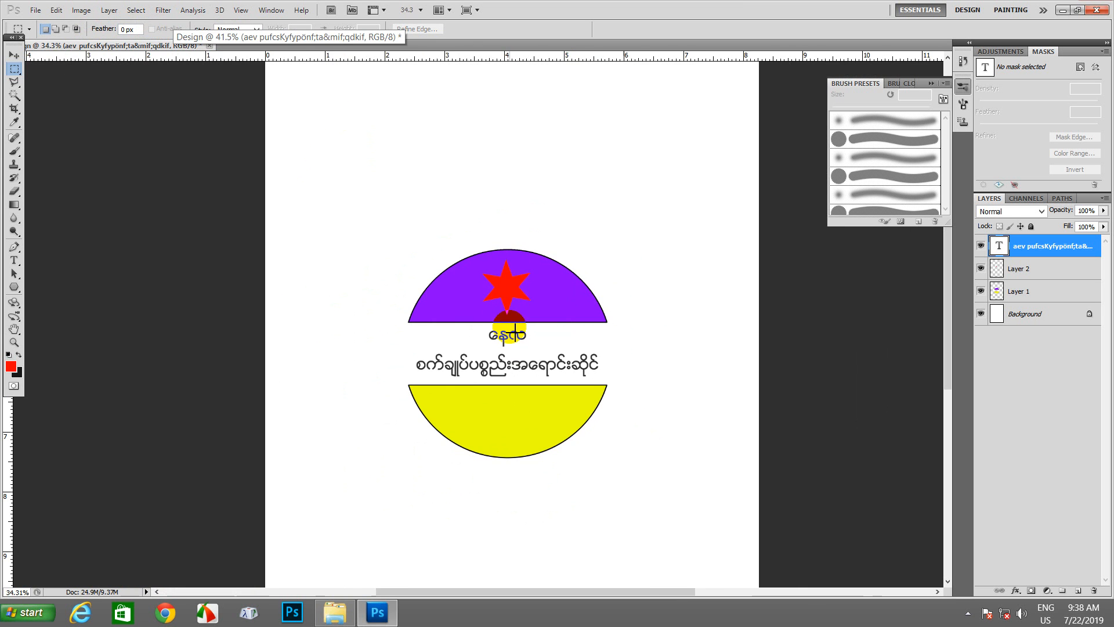
# - Merge the text layer, Layer 2 and Layer 1 into a single layer, leaving the Background separate
pyautogui.keyDown('shift'); pyautogui.click(1035, 290); pyautogui.keyUp('shift')
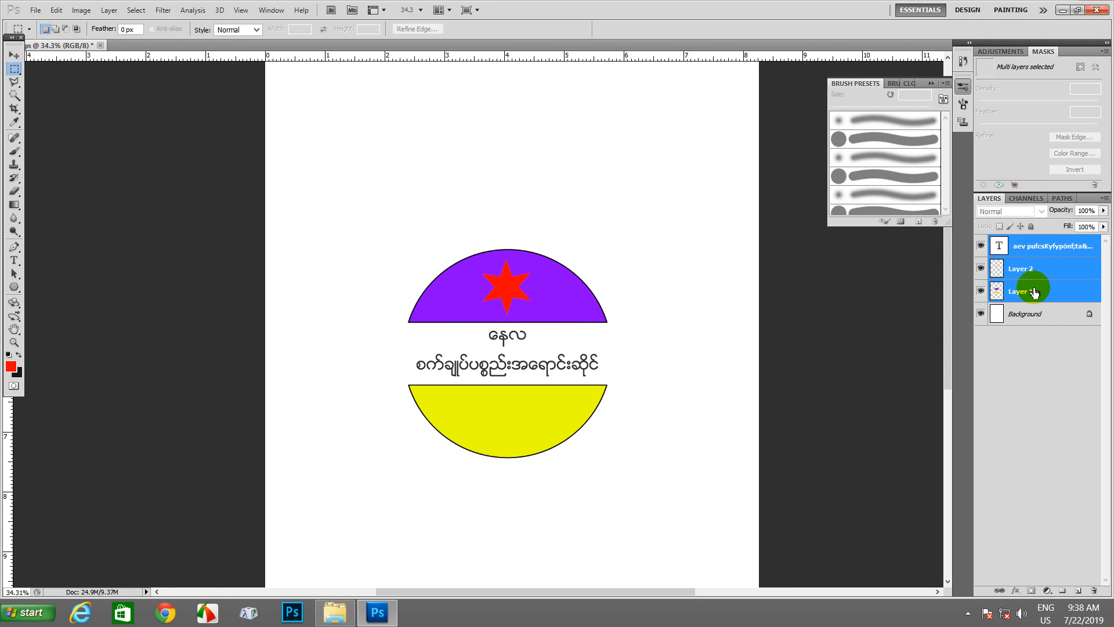
pyautogui.click(1036, 291)
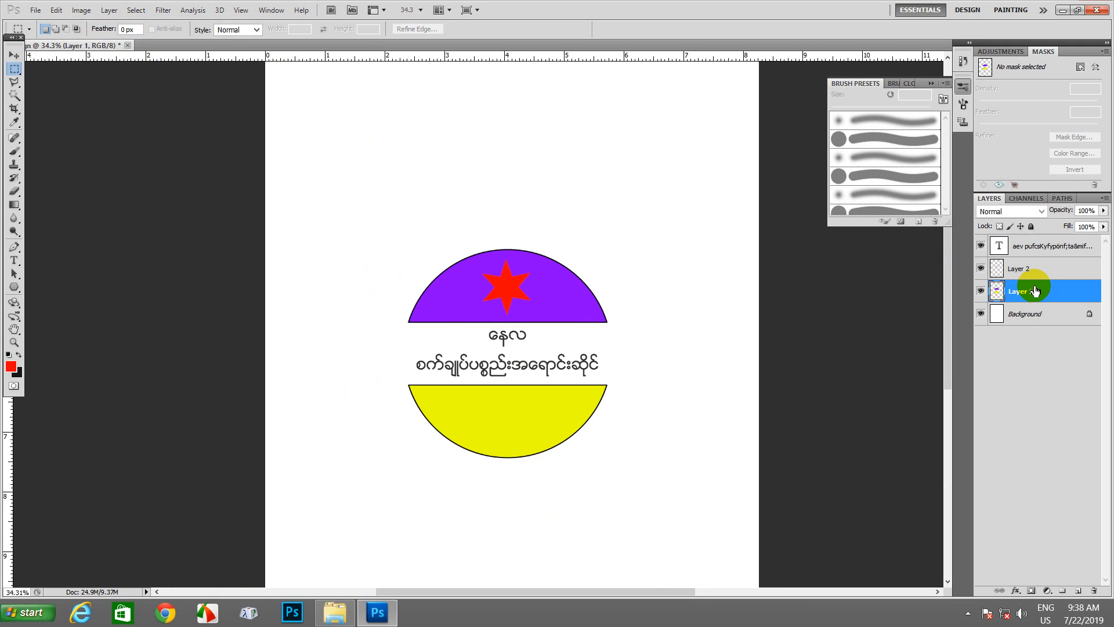
pyautogui.keyDown('shift'); pyautogui.click(1032, 251); pyautogui.keyUp('shift')
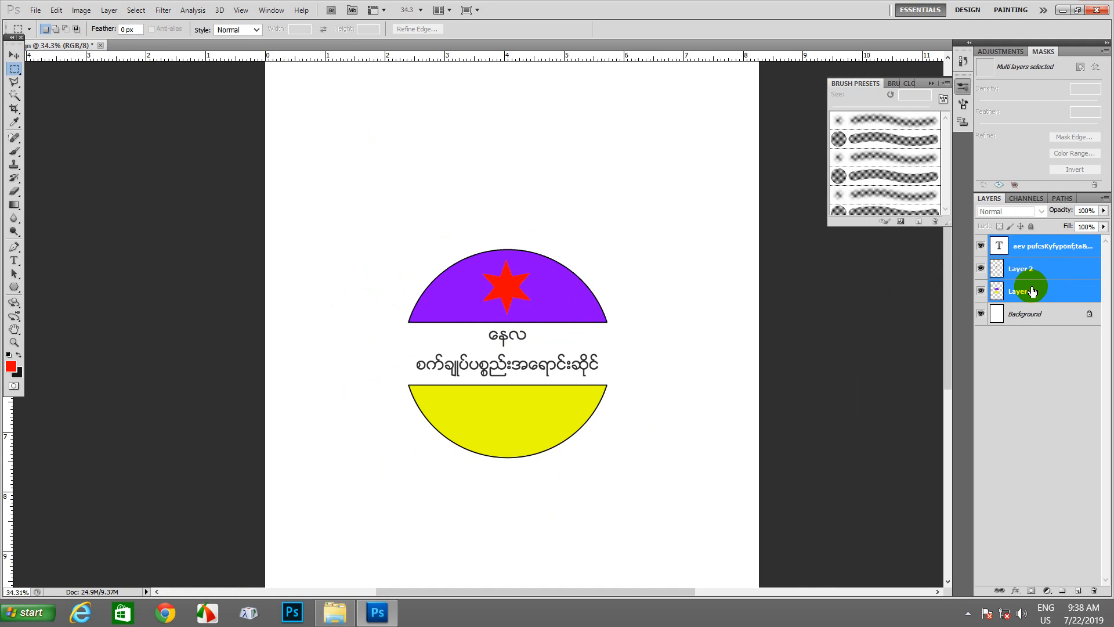
pyautogui.click(1032, 291)
pyautogui.keyDown('ctrl'); pyautogui.click(1029, 268); pyautogui.keyUp('ctrl')
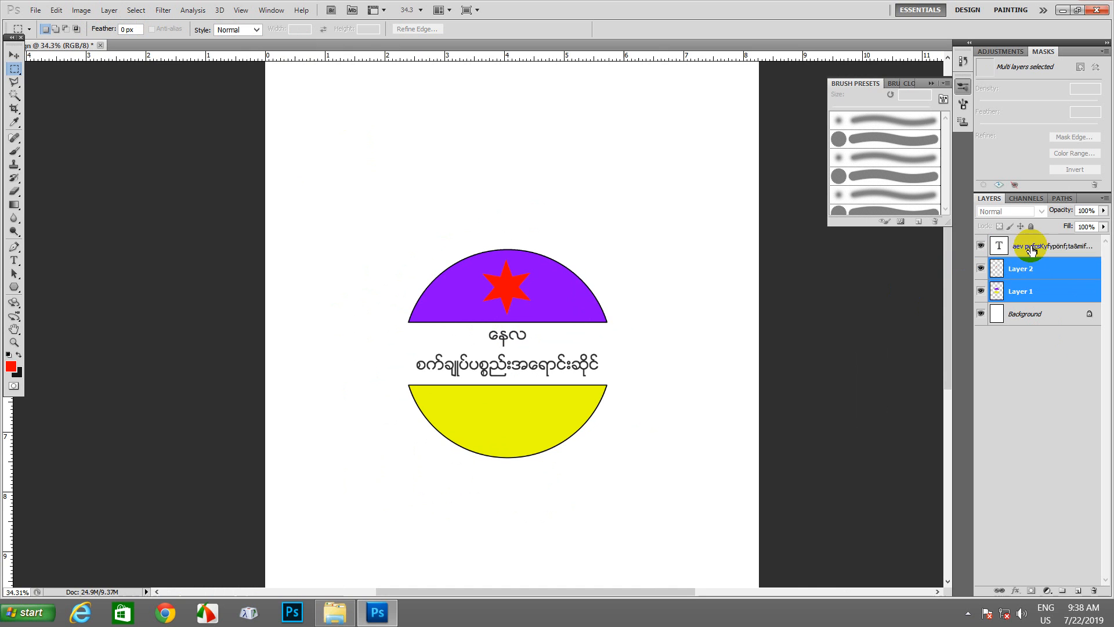
pyautogui.keyDown('ctrl'); pyautogui.click(1032, 251); pyautogui.keyUp('ctrl')
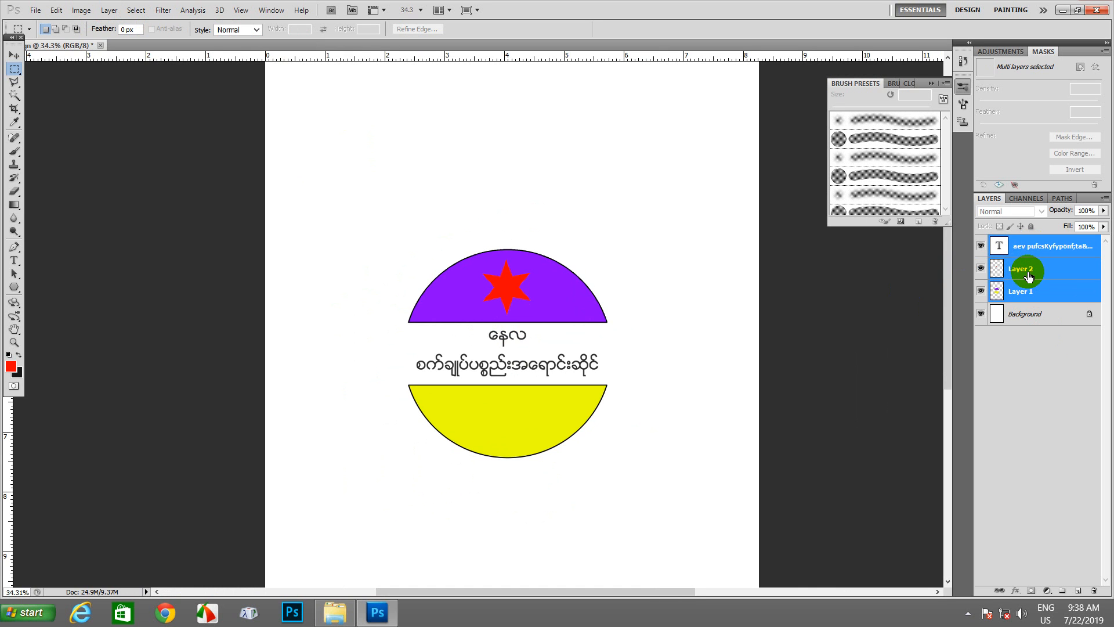
pyautogui.hotkey('ctrl', 'e')
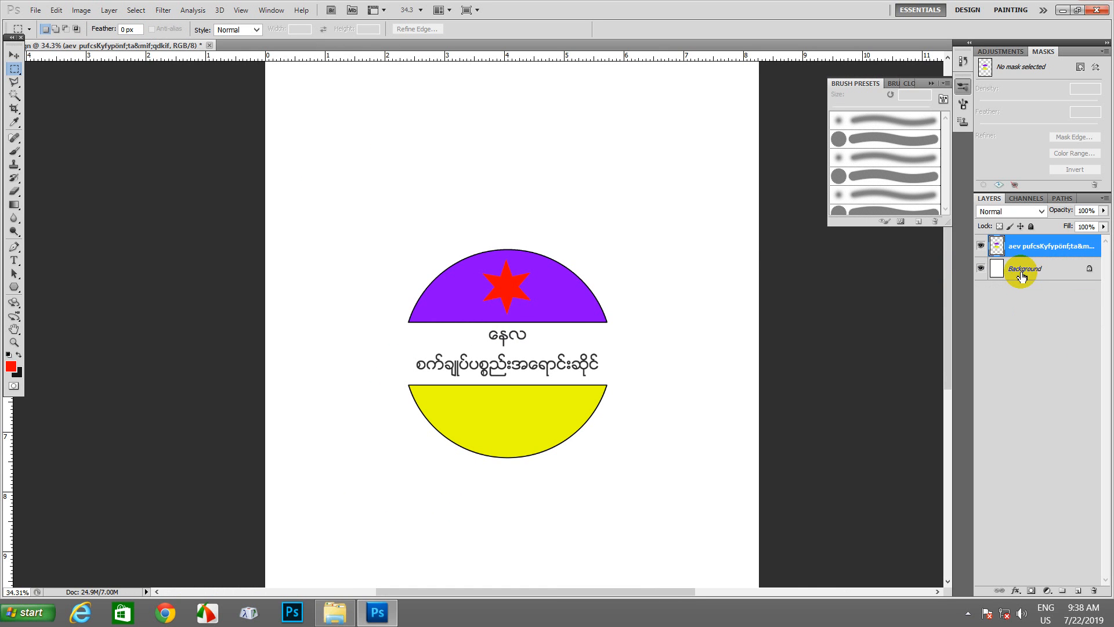
# - Rotate the merged logo counterclockwise so its text slopes upward, move it partly over the page's left edge, and commit the transform
pyautogui.click(13, 58)
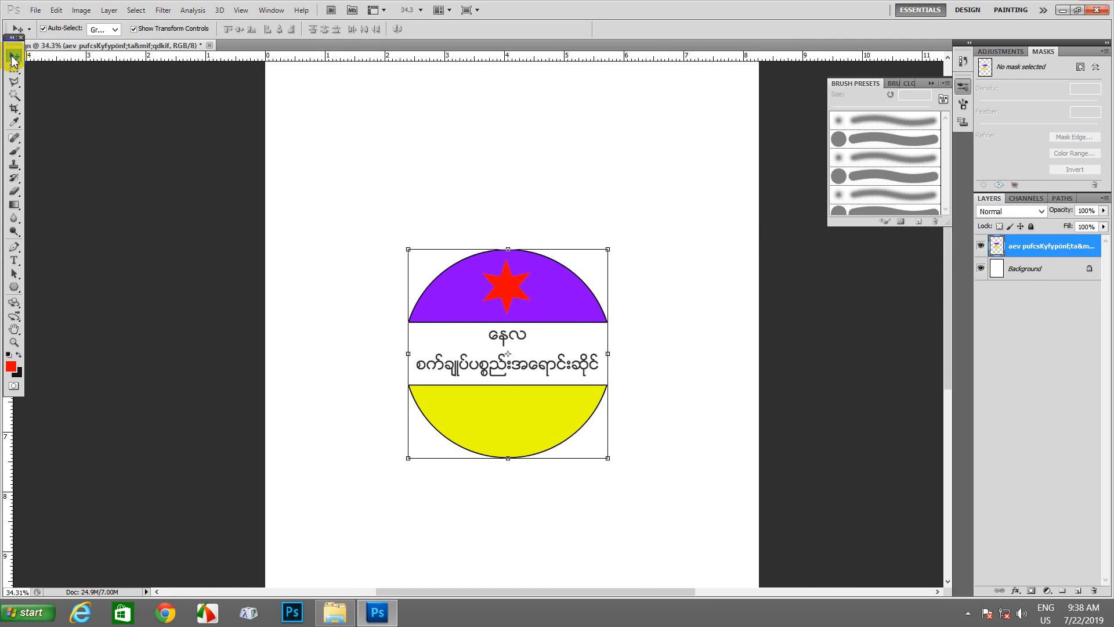
pyautogui.moveTo(615, 244); pyautogui.dragTo(549, 218)
pyautogui.moveTo(525, 286); pyautogui.dragTo(397, 242)
pyautogui.scroll(-3, 522, 224)
pyautogui.click(583, 30)
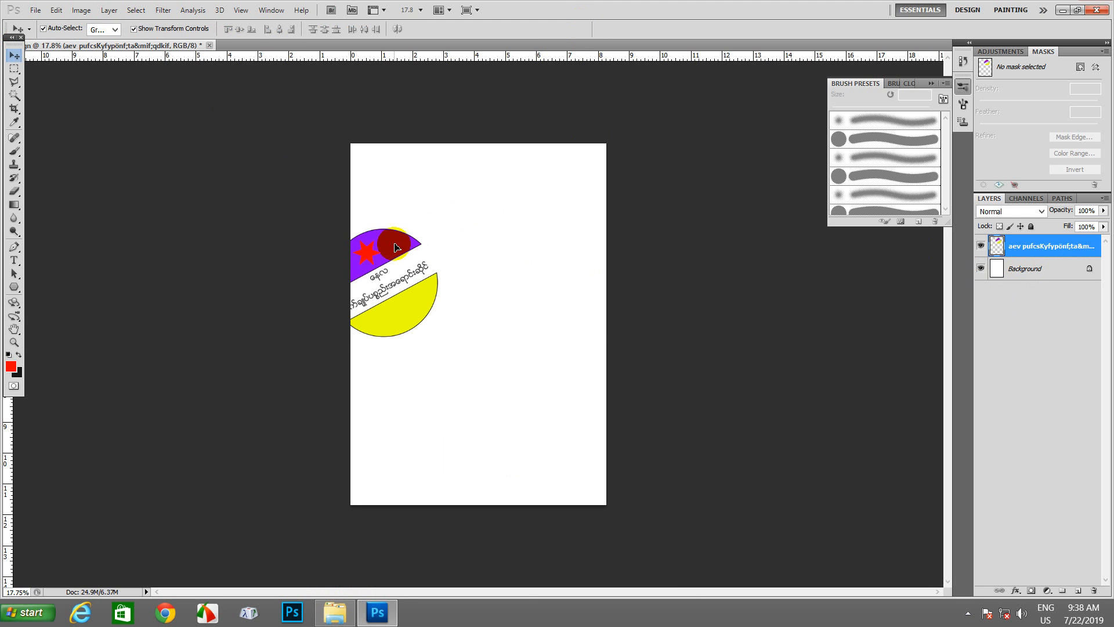
# - With the Background layer active, make a rectangular marquee selection covering the whole page
pyautogui.click(1025, 270)
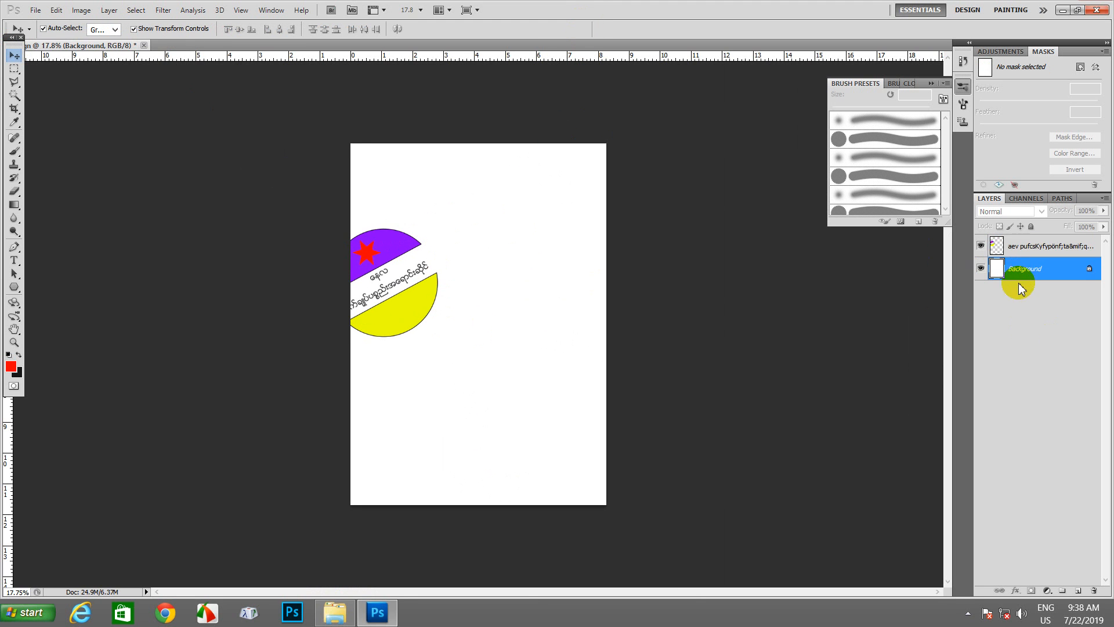
pyautogui.click(11, 69)
pyautogui.click(51, 70)
pyautogui.moveTo(316, 128); pyautogui.dragTo(317, 128)
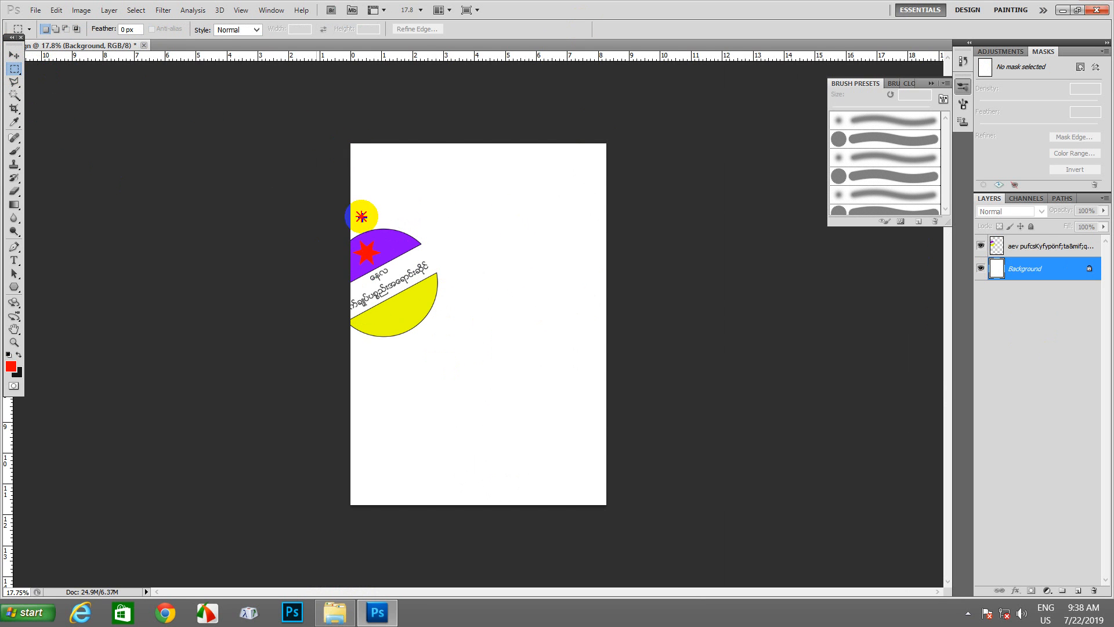
# - Align the merged logo layer to the full-page selection by vertical centers and horizontal centers
pyautogui.click(109, 10)
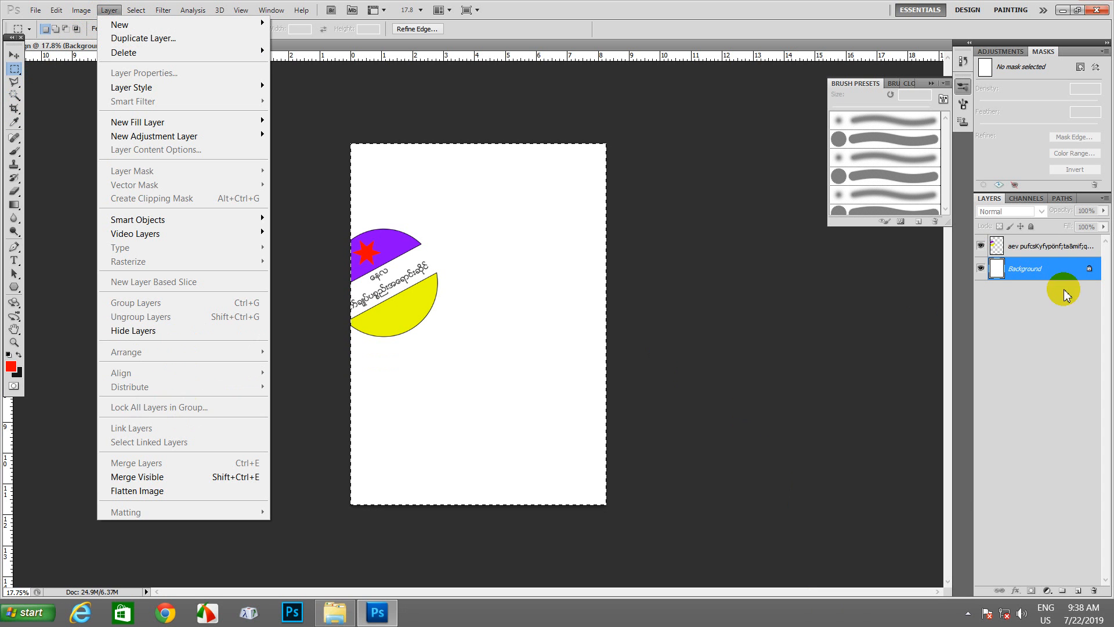
pyautogui.click(1048, 256)
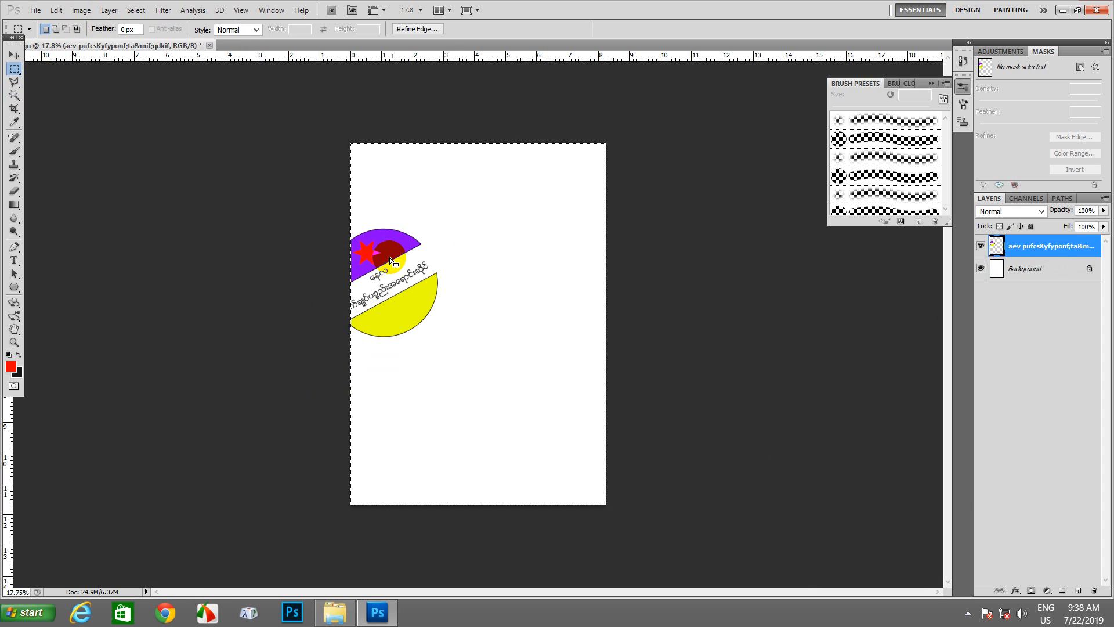
pyautogui.click(110, 9)
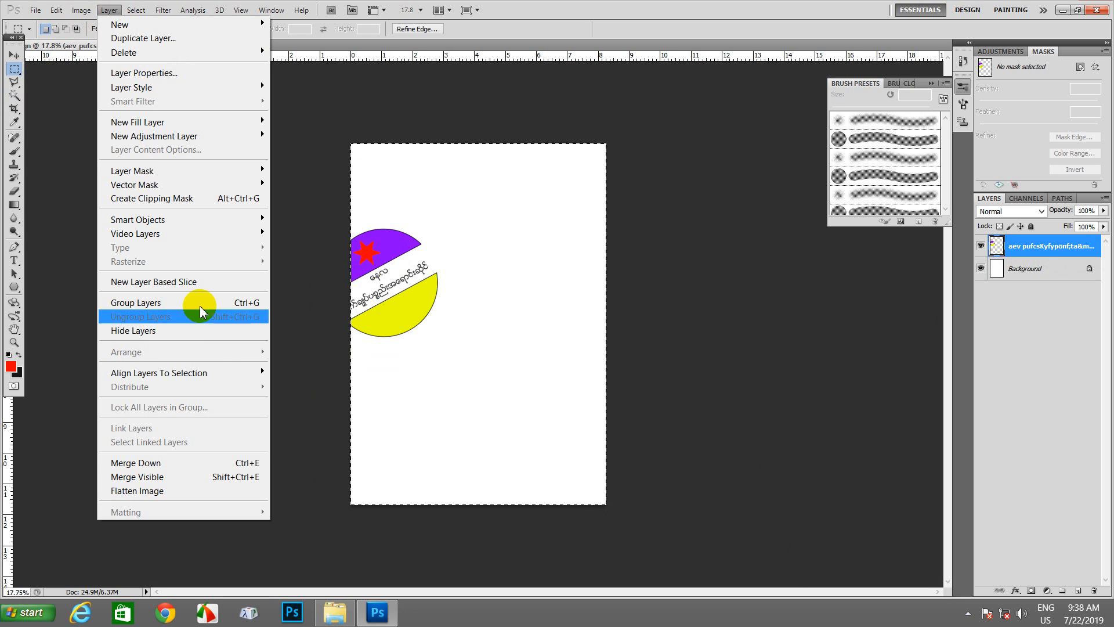
pyautogui.moveTo(212, 376)
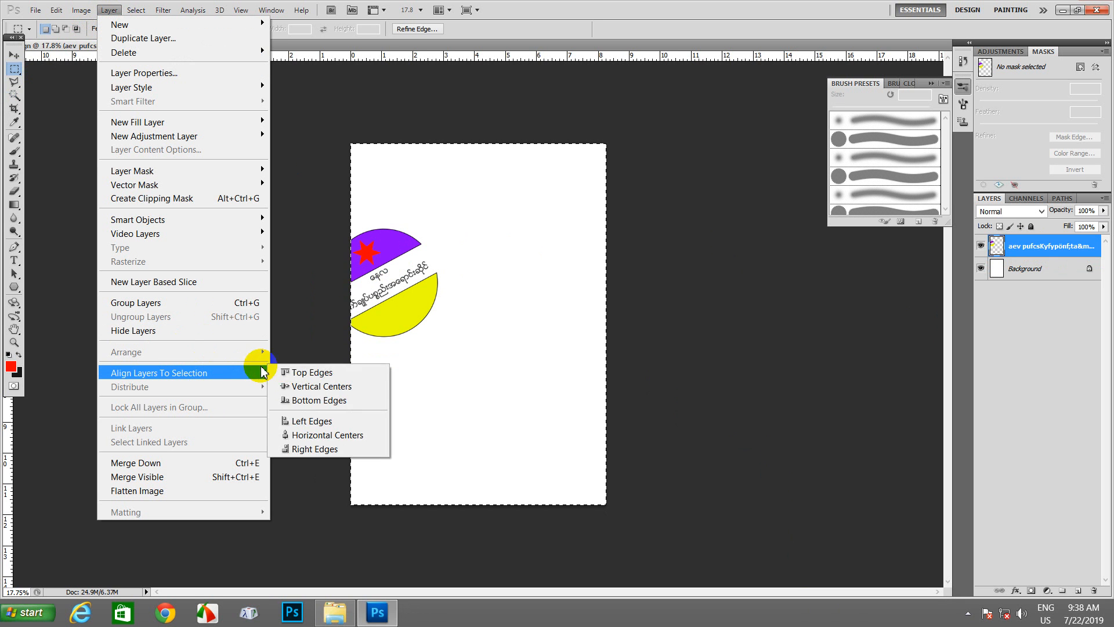
pyautogui.click(334, 389)
pyautogui.click(109, 10)
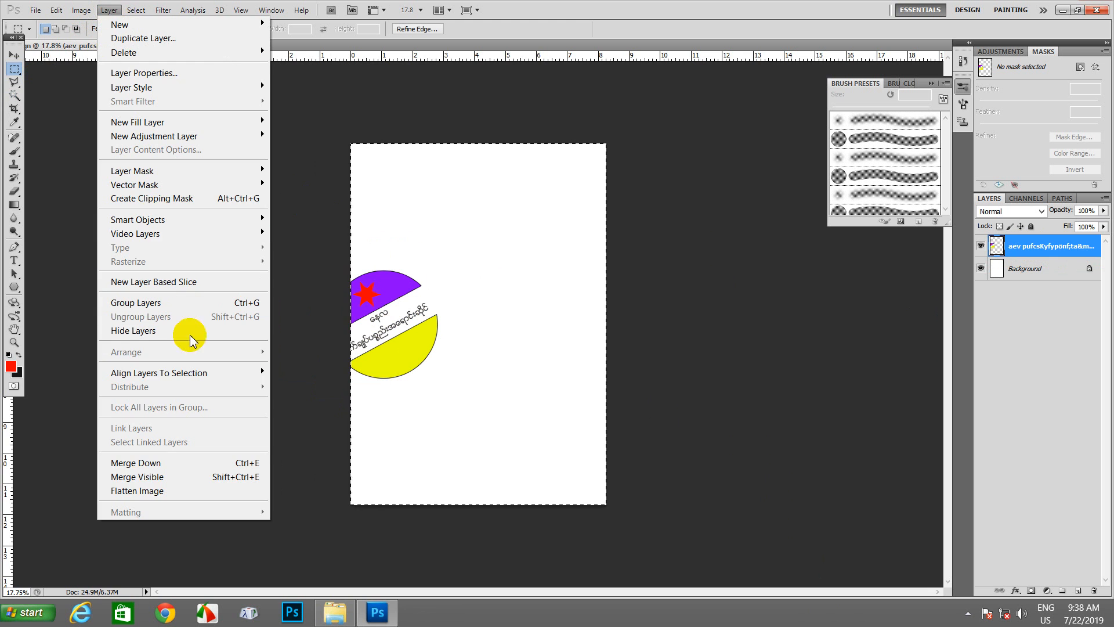
pyautogui.moveTo(212, 376)
pyautogui.click(343, 435)
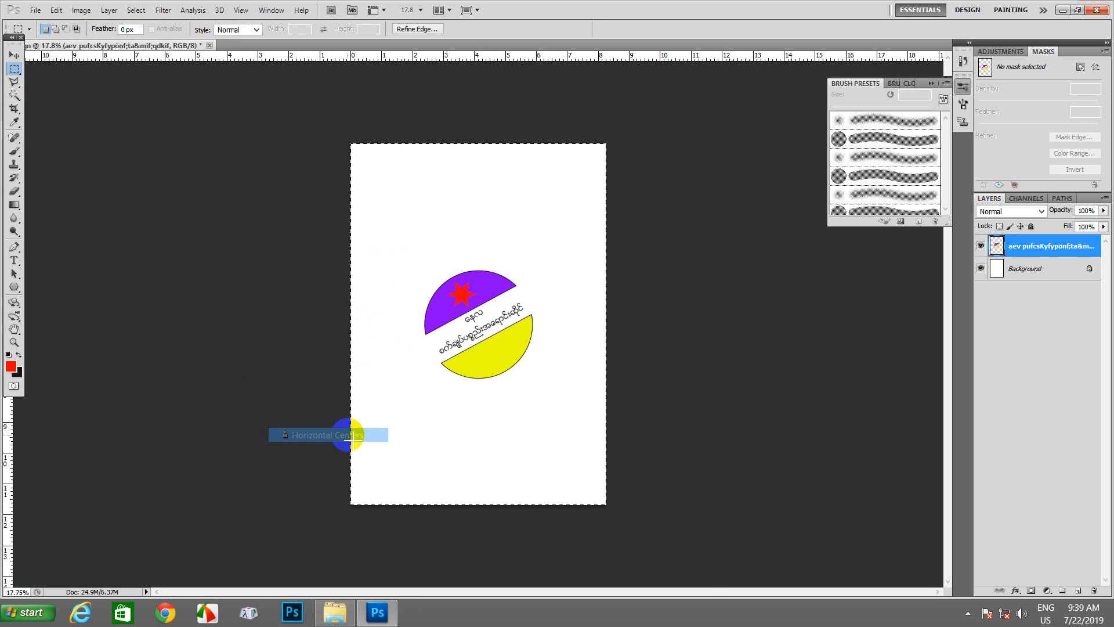
# - Deselect the full-page selection around the centred logo
pyautogui.scroll(5, 519, 329)
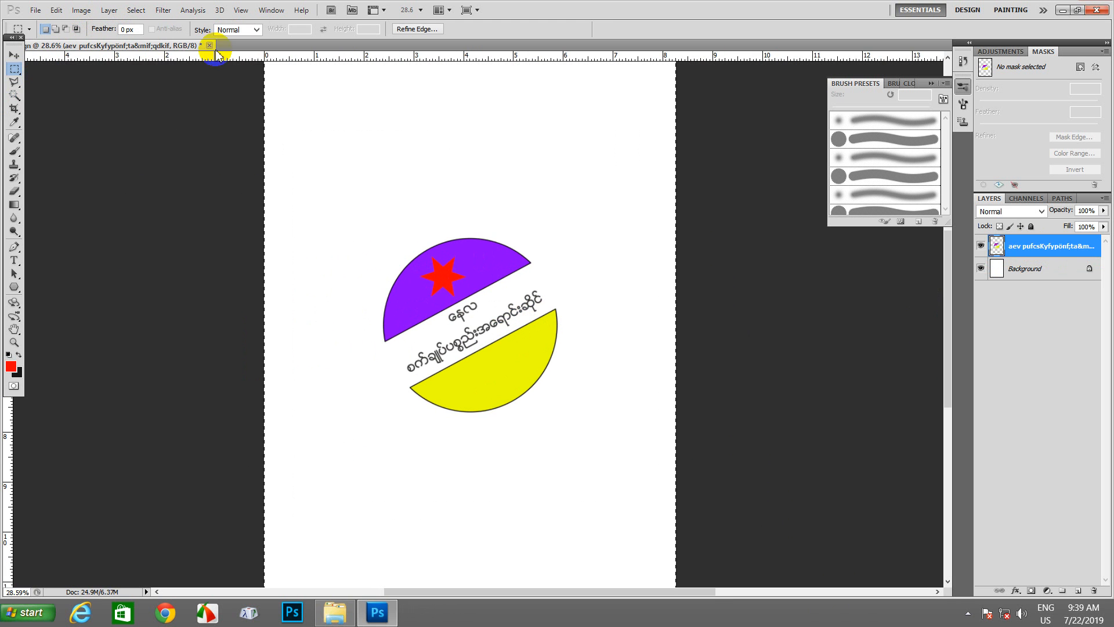
pyautogui.click(136, 10)
pyautogui.click(153, 43)
pyautogui.scroll(-2, 510, 296)
pyautogui.scroll(2, 511, 296)
pyautogui.scroll(-1, 486, 354)
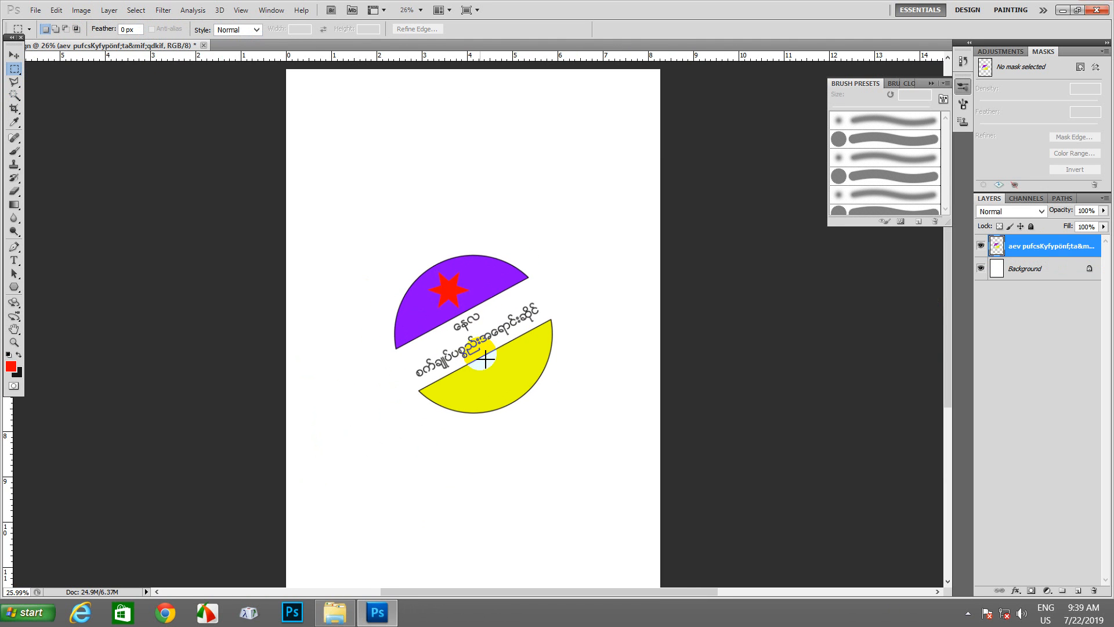
pyautogui.moveTo(480, 303); pyautogui.dragTo(504, 317)
pyautogui.scroll(-1, 505, 318)
pyautogui.scroll(2, 508, 320)
pyautogui.scroll(1, 508, 320)
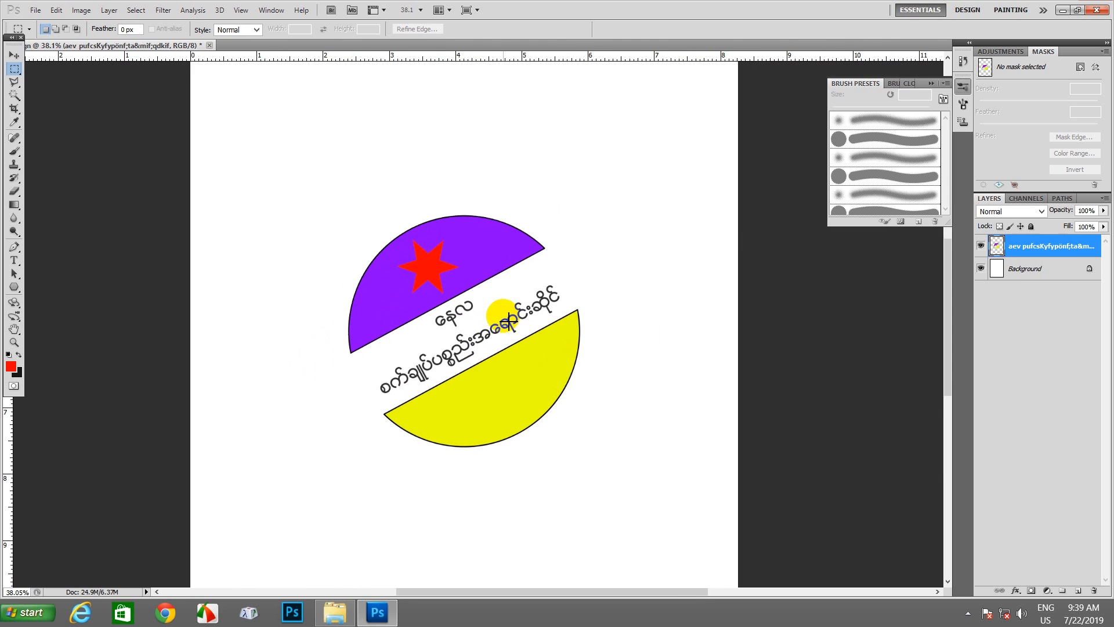
pyautogui.scroll(-2, 509, 321)
pyautogui.moveTo(495, 320)
pyautogui.mouseDown()
pyautogui.moveTo(561, 315)
pyautogui.moveTo(493, 278)
pyautogui.moveTo(288, 346)
pyautogui.moveTo(461, 275)
pyautogui.moveTo(496, 330)
pyautogui.mouseUp()
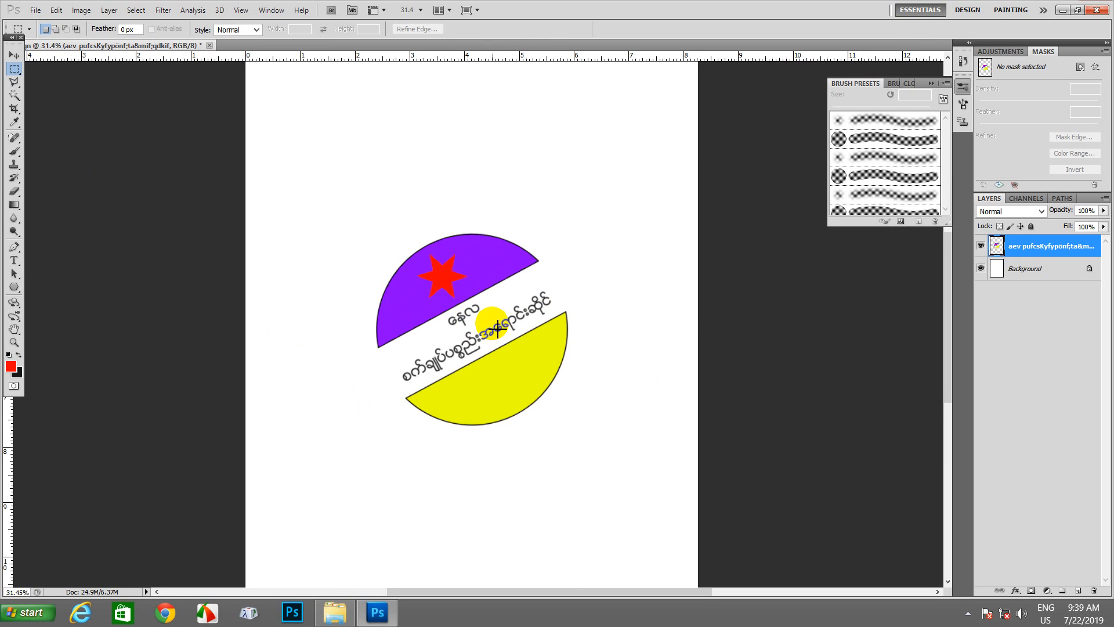